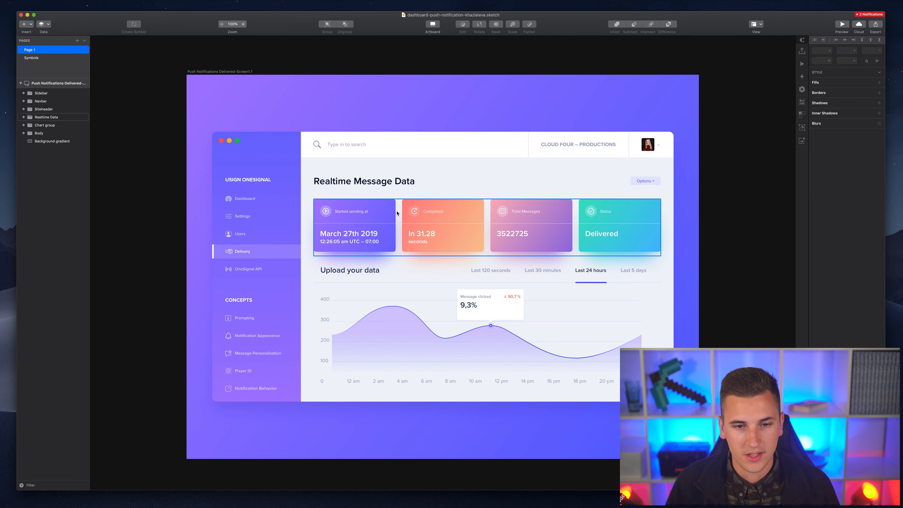
- Inspect the Chart, Body and Sidebar groups and review the symbol artboards on the symbols page
click(385, 296)
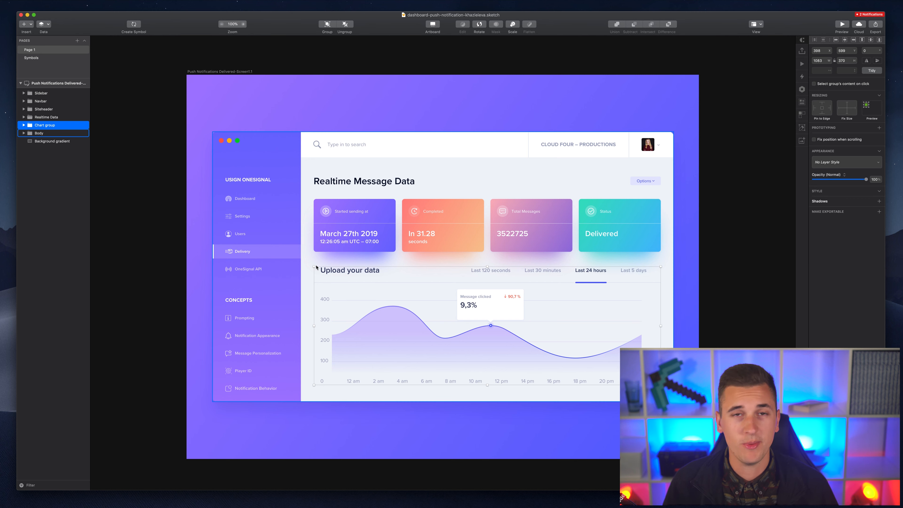
click(274, 260)
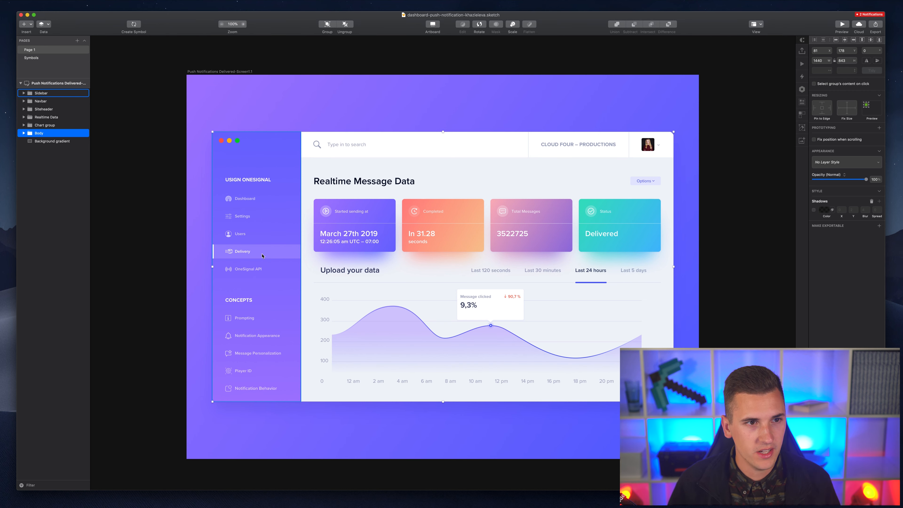
click(249, 229)
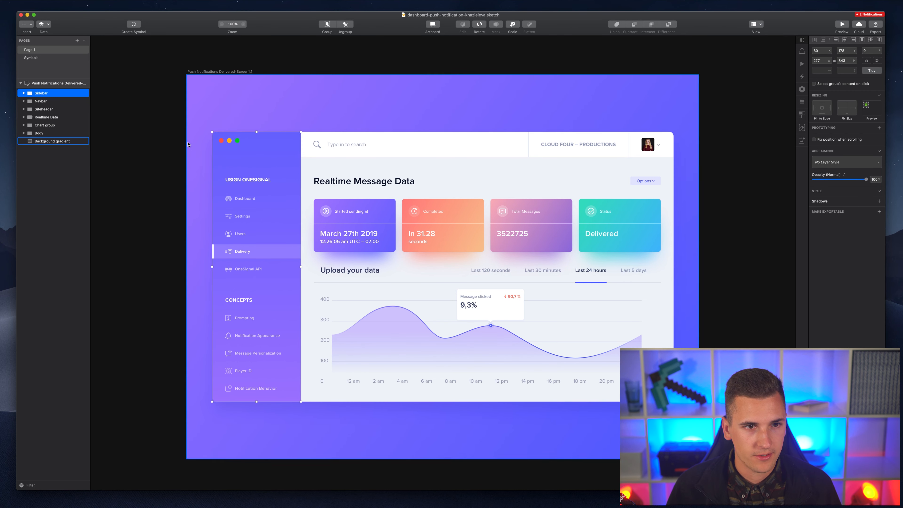
click(32, 58)
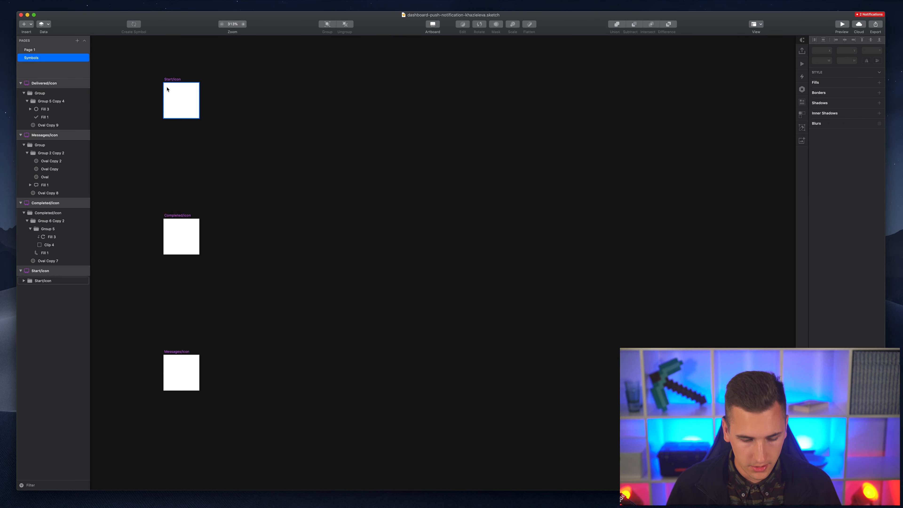
key(super+1)
scroll(168, 89, down, 2)
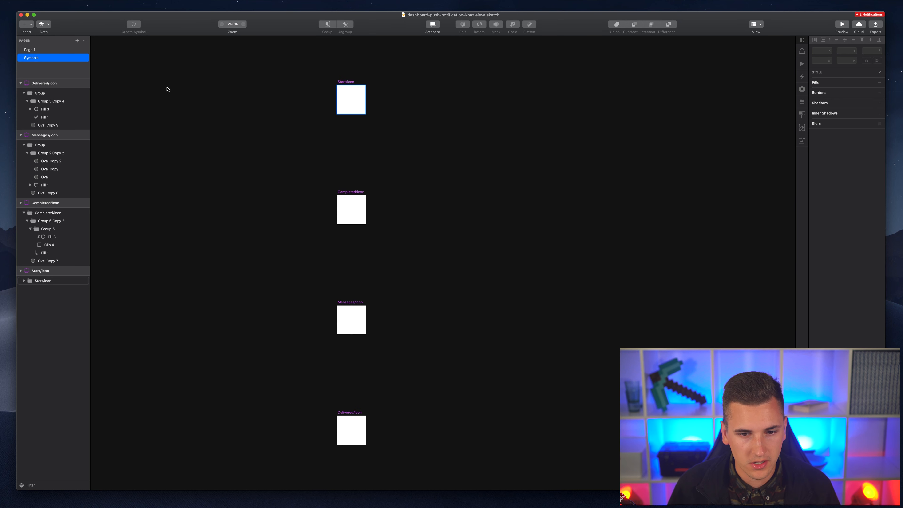
key(alt+super+3)
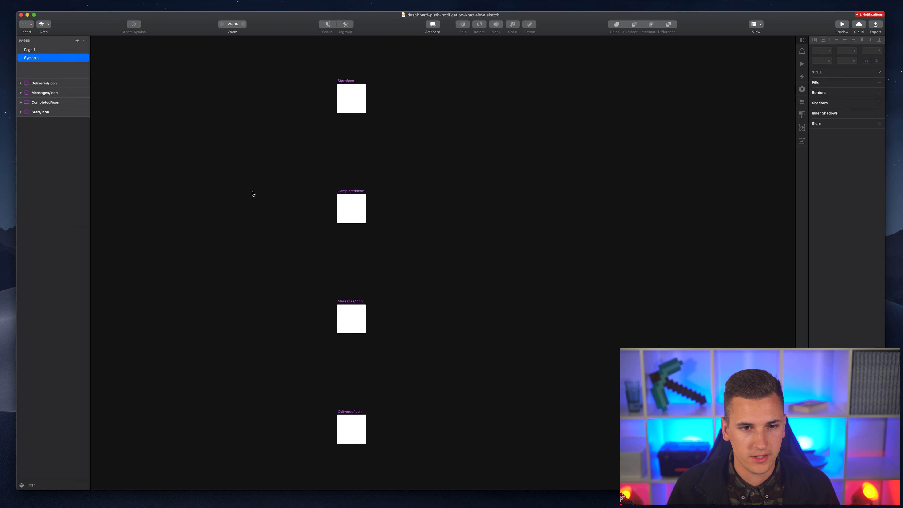
scroll(252, 193, down, 3)
scroll(252, 194, up, 4)
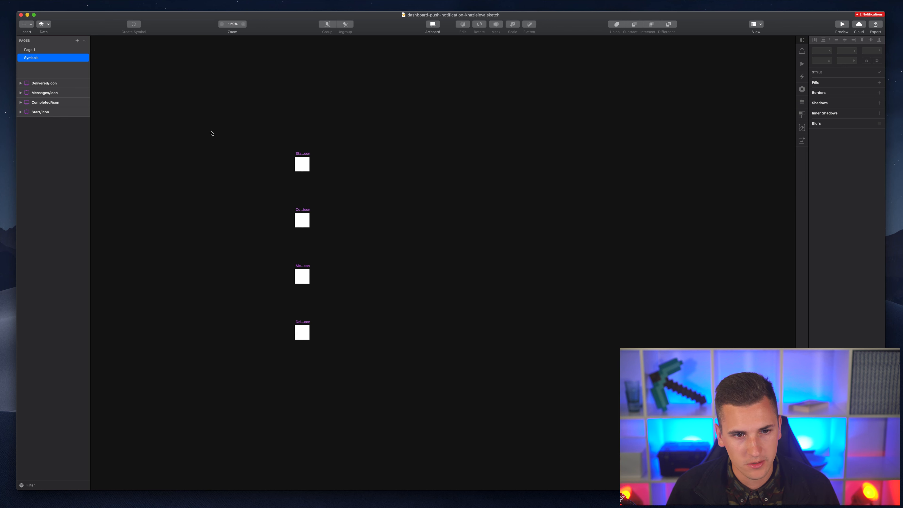
click(30, 50)
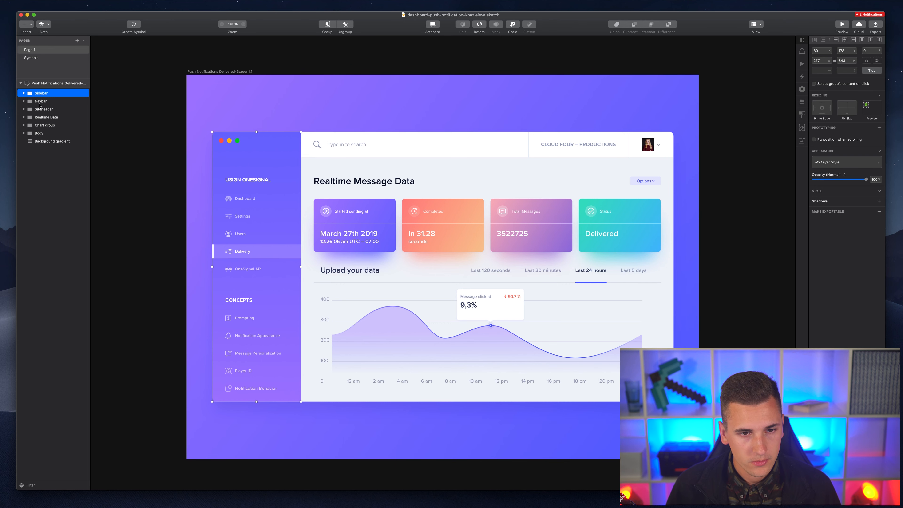
- Inside Sidebar, group the Green Oval, redOval and Yellow Copy 3 layers together
double_click(247, 189)
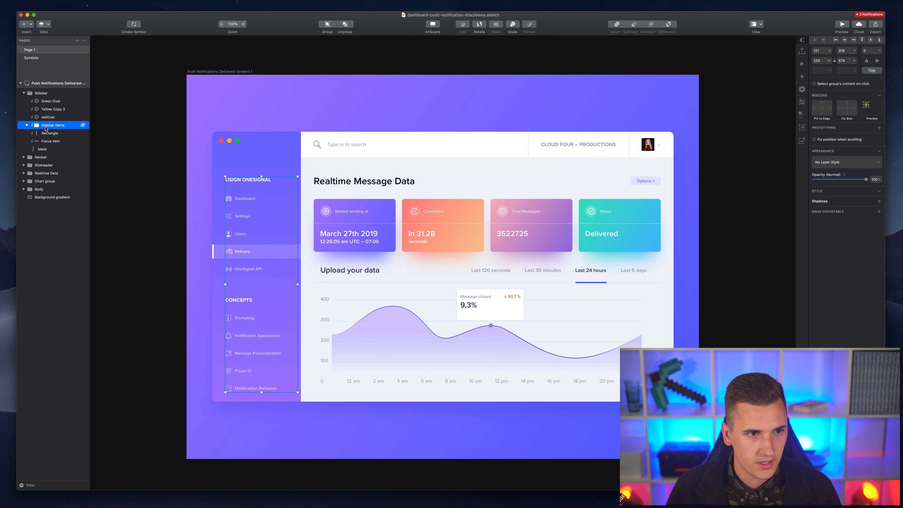
click(46, 103)
click(48, 117)
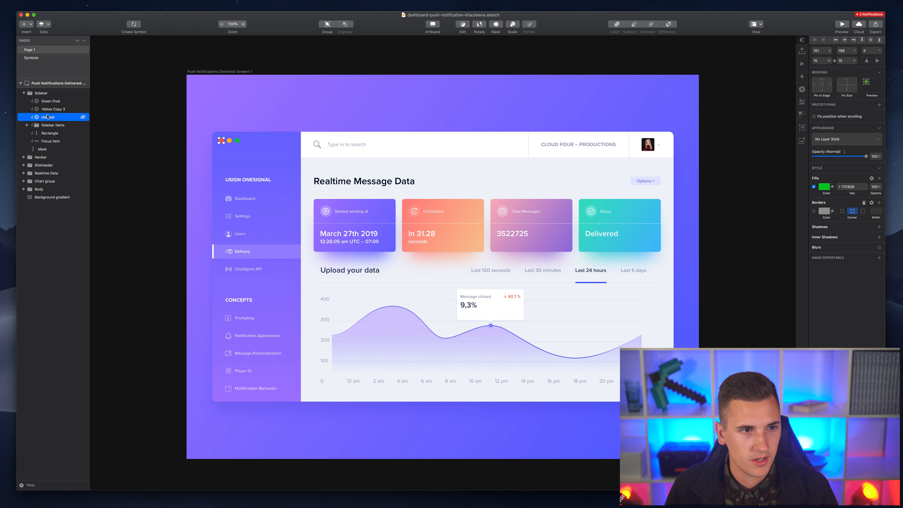
shift+click(51, 102)
key(super+g)
- Name the new oval group 'mac bubbles', then select the Sidebar items and Rectangle layers
double_click(50, 101)
text(mac)
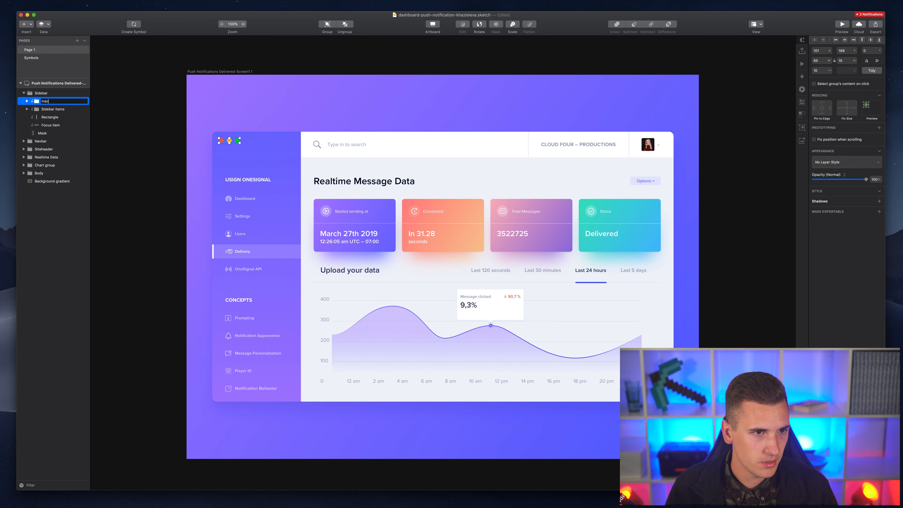
text( b)
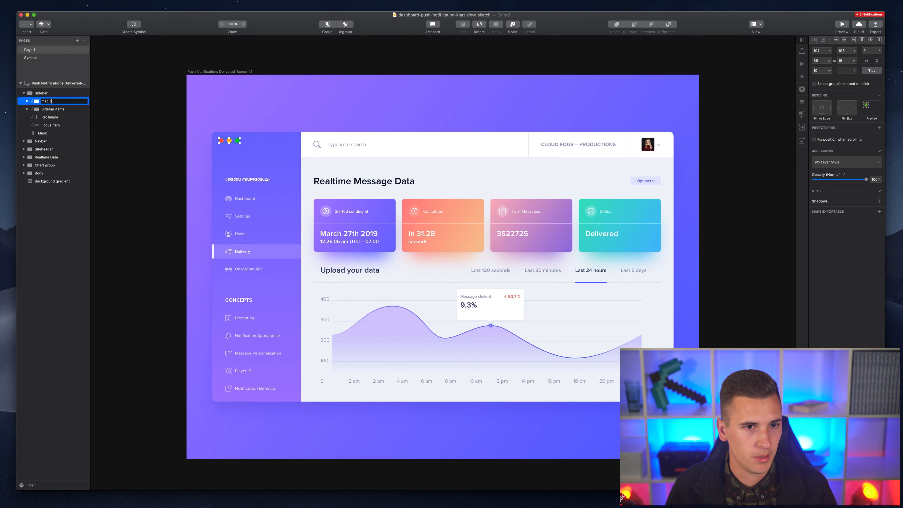
text(ubble)
key(Return)
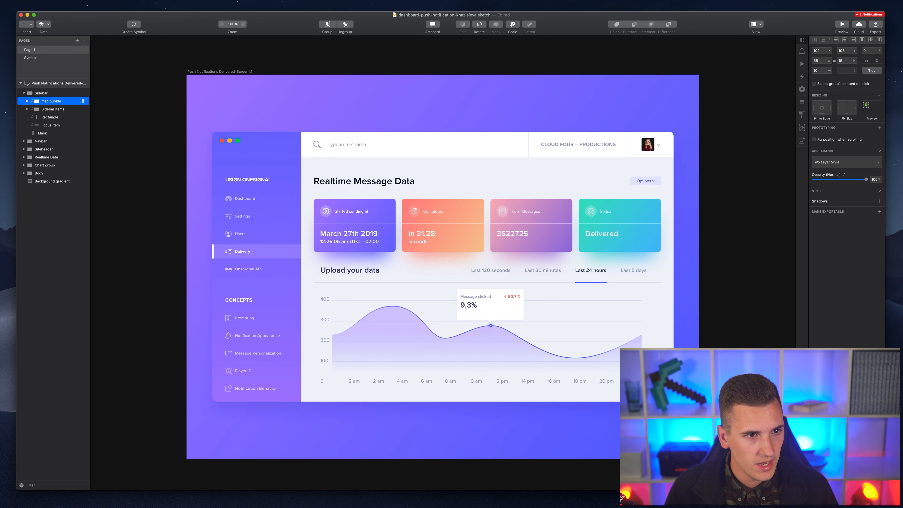
key(super+r)
key(Right)
text(s)
key(Return)
key(Left)
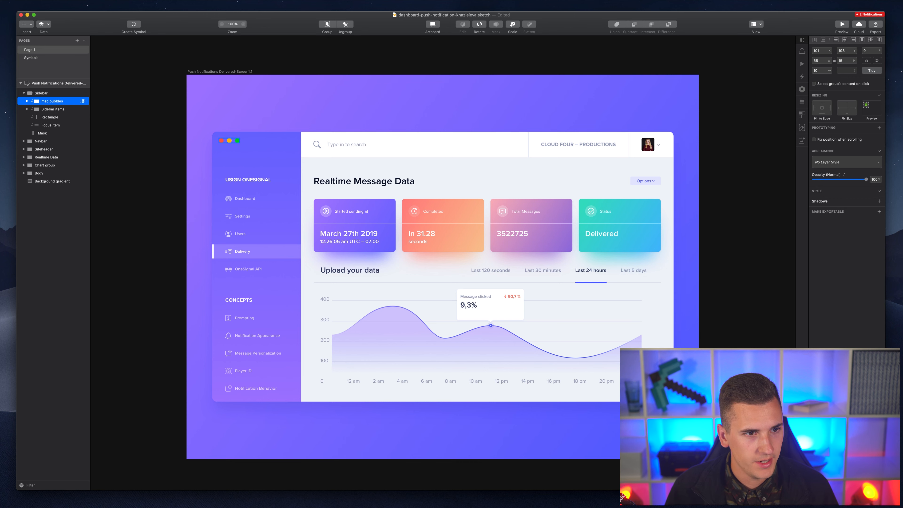
click(38, 109)
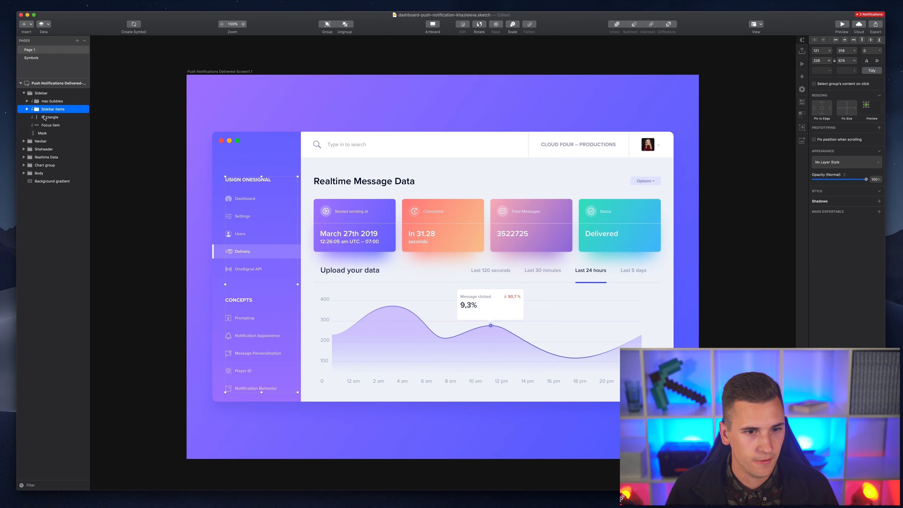
click(44, 118)
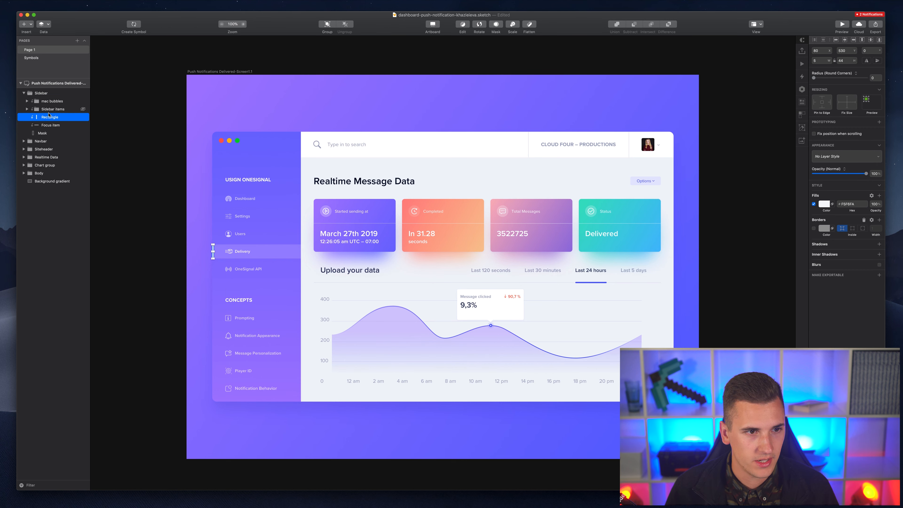
- Rename the sidebar's Mask layer to 'BG'
click(50, 134)
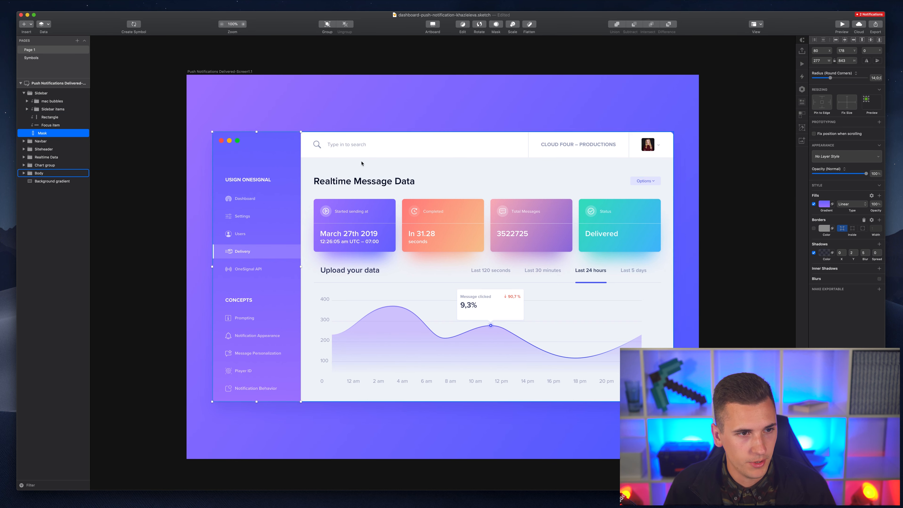
key(super+r)
text(BG)
key(Return)
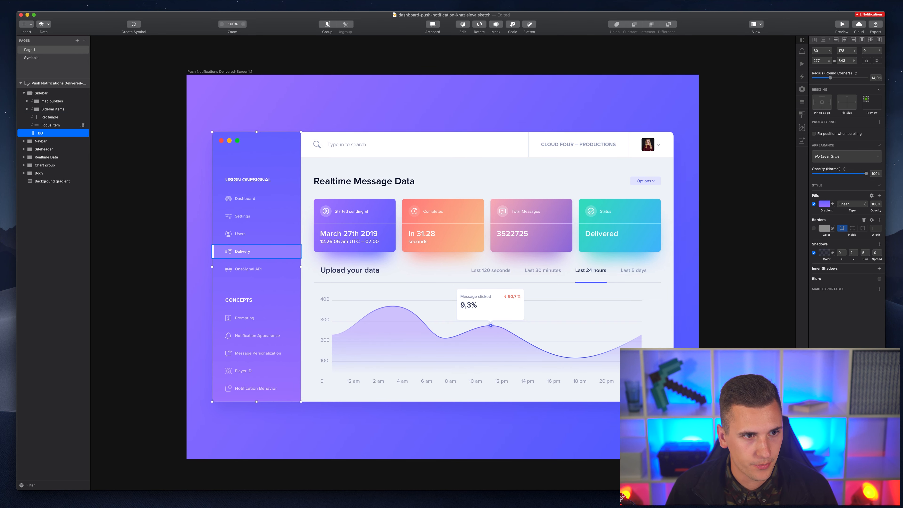
- Move the Rectangle and Focus item layers into Sidebar items > Delivery group
click(46, 125)
shift+click(34, 116)
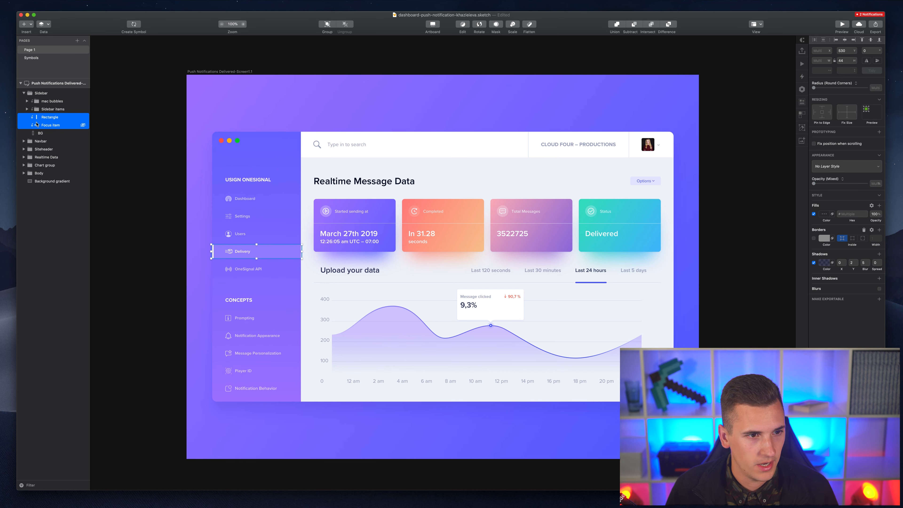
click(27, 109)
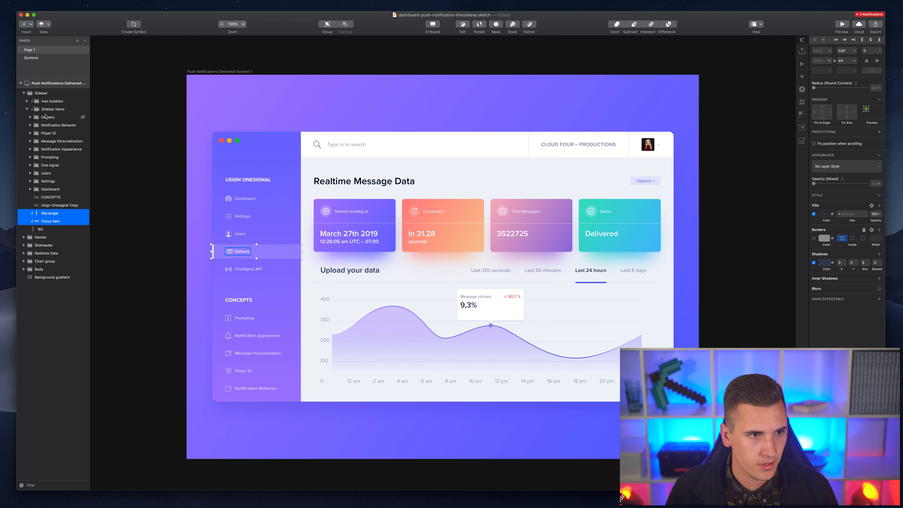
click(30, 117)
drag(52, 233, 45, 131)
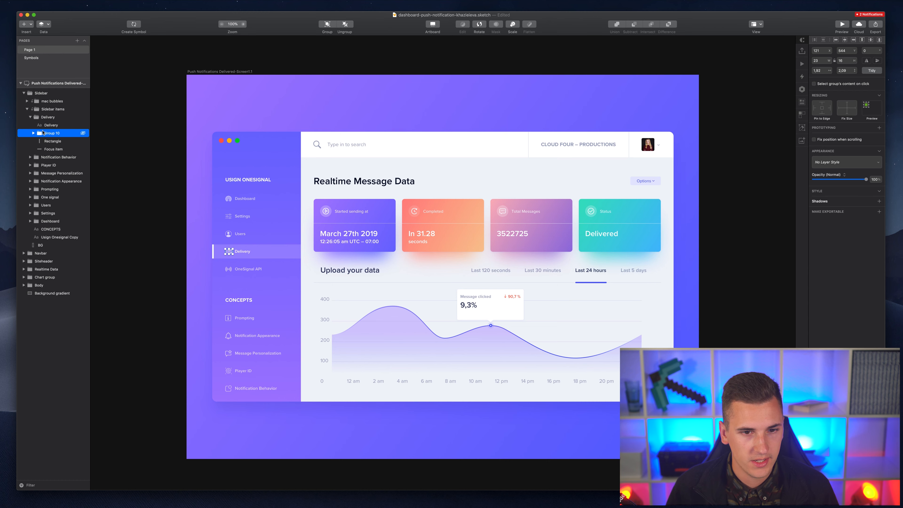
click(242, 252)
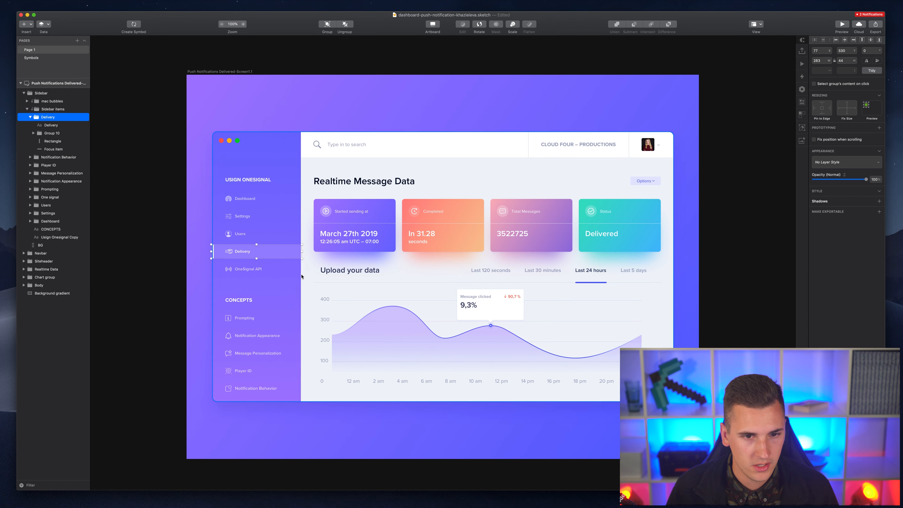
- Narrow the Focus item highlight bar behind Delivery to 277 px wide
click(296, 256)
scroll(298, 258, up, 10)
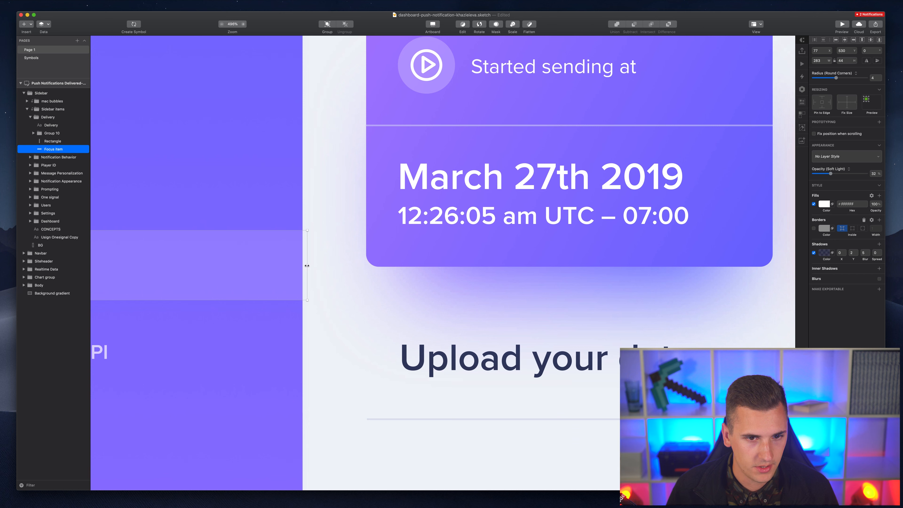
drag(306, 265, 302, 265)
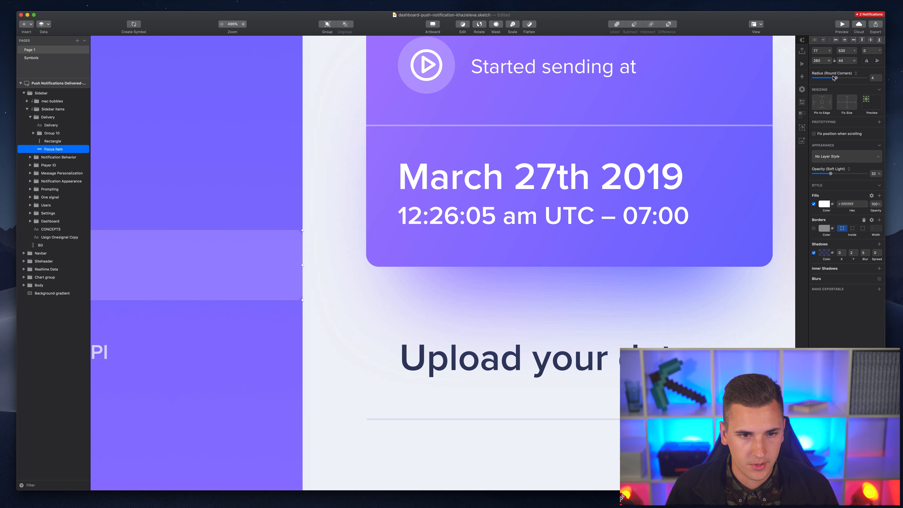
scroll(330, 67, left, 15)
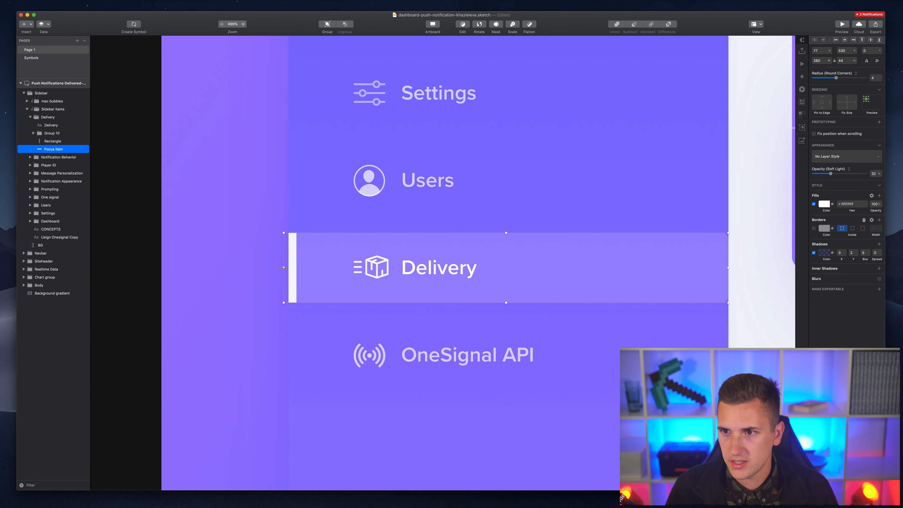
drag(284, 268, 288, 267)
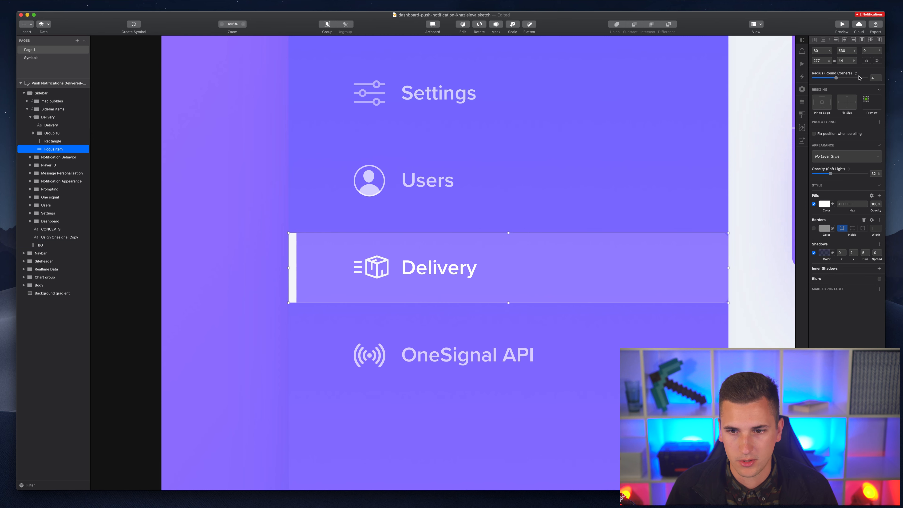
- Set the highlight bar's corner radius to 0, then zoom out and deselect
click(875, 77)
text(0)
key(Return)
scroll(507, 168, down, 3)
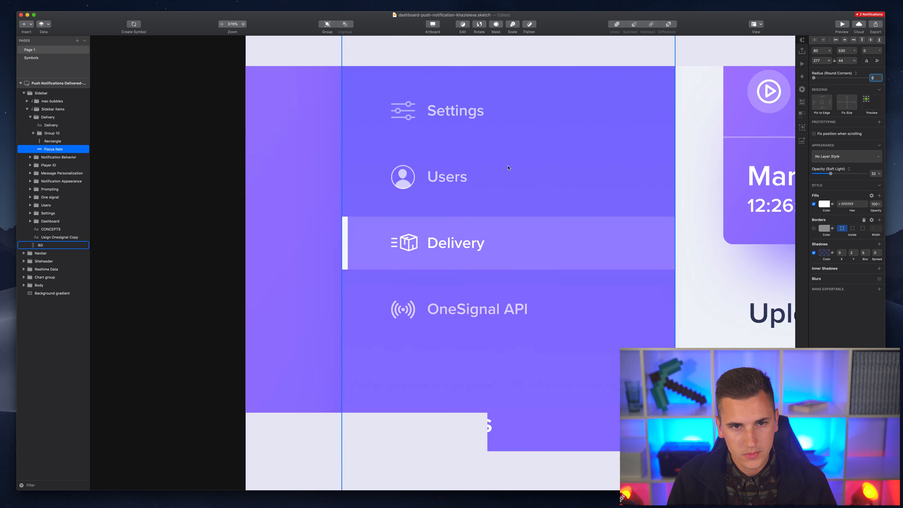
scroll(508, 168, down, 3)
scroll(298, 232, left, 5)
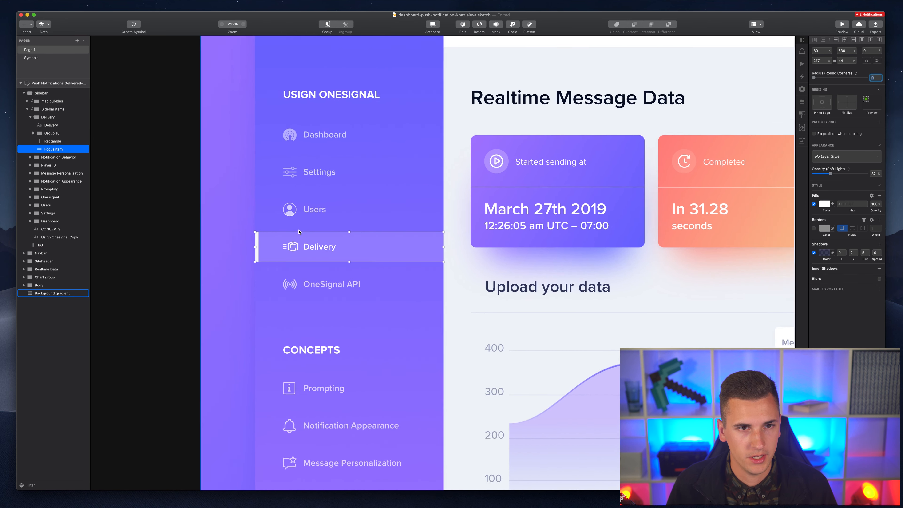
click(134, 191)
scroll(134, 191, down, 3)
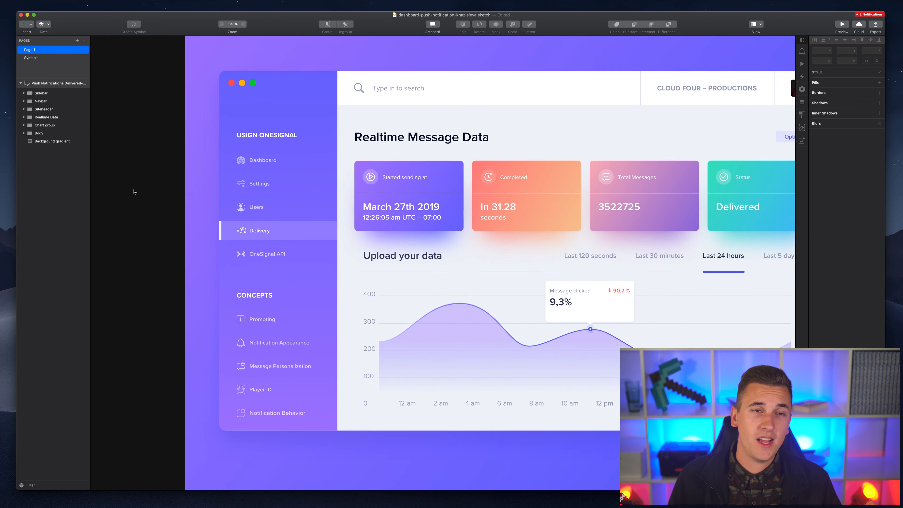
- Collapse Delivery and replace the USIGN ONESIGNAL heading text with 'Main'
scroll(134, 192, up, 2)
scroll(134, 192, right, 2)
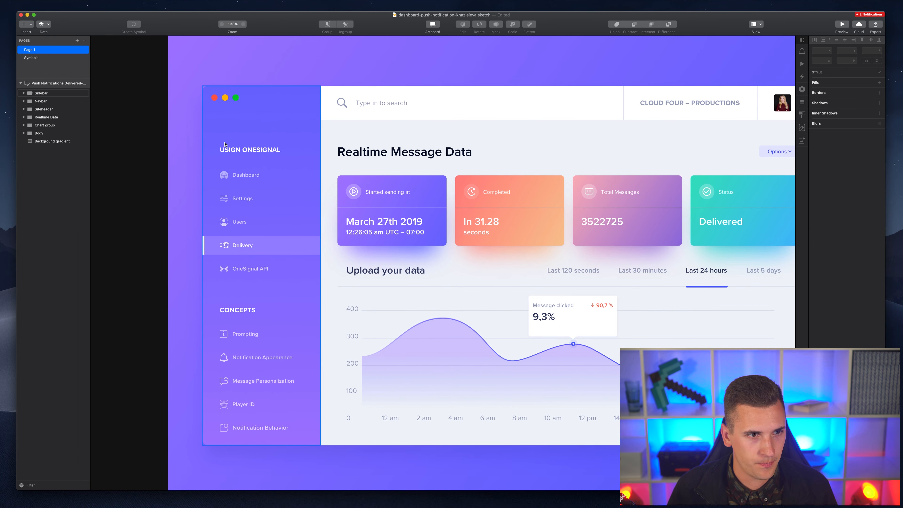
click(234, 152)
click(234, 152)
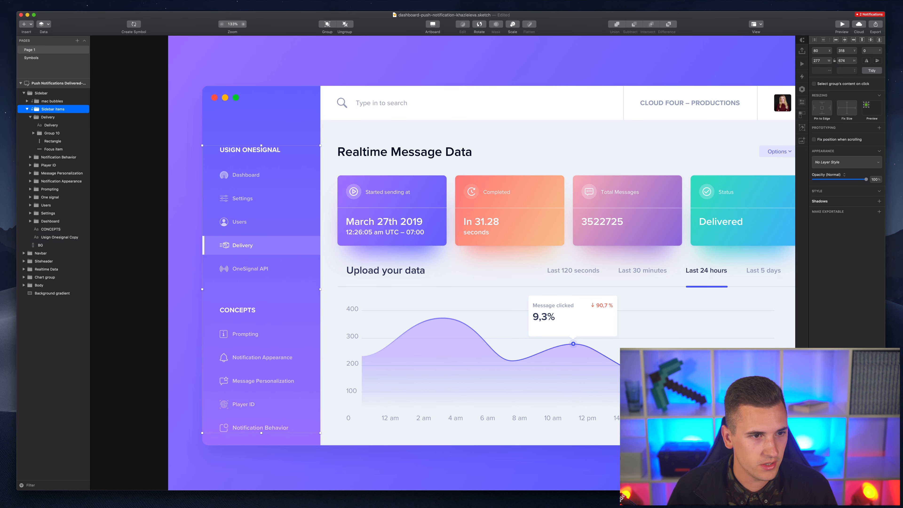
click(31, 117)
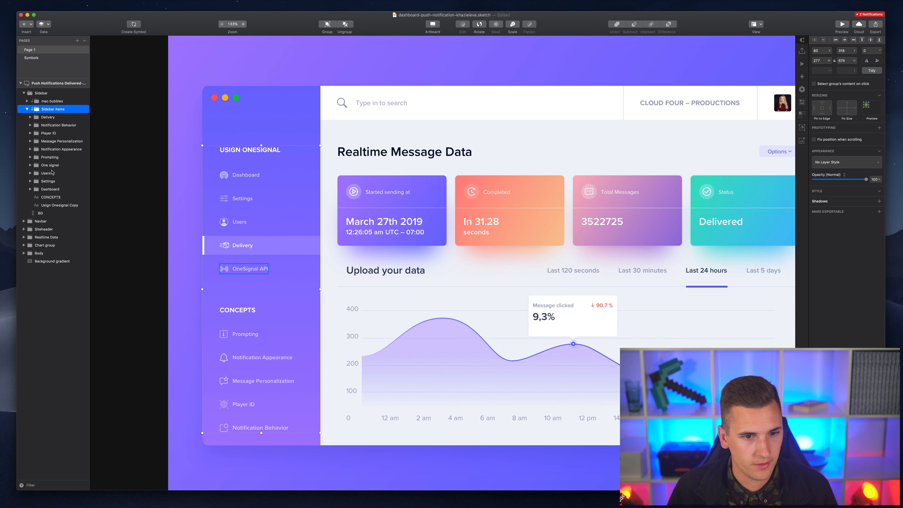
click(52, 198)
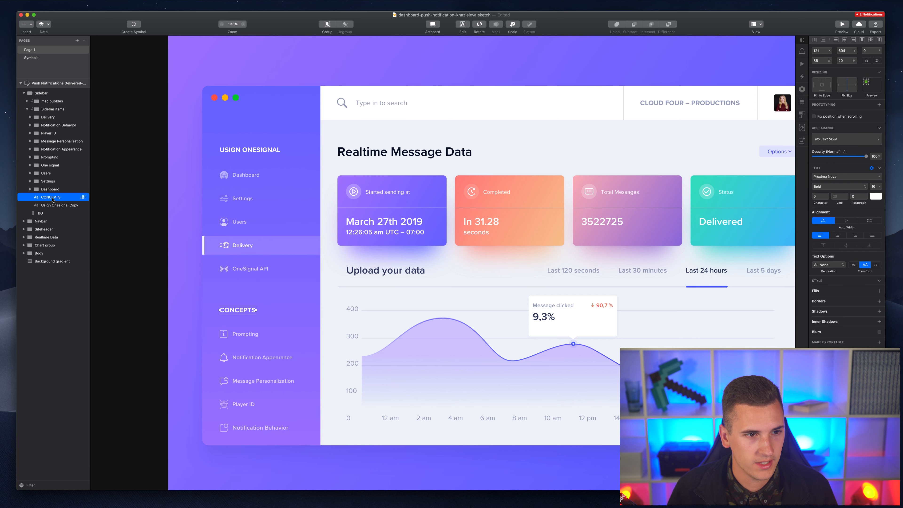
click(52, 205)
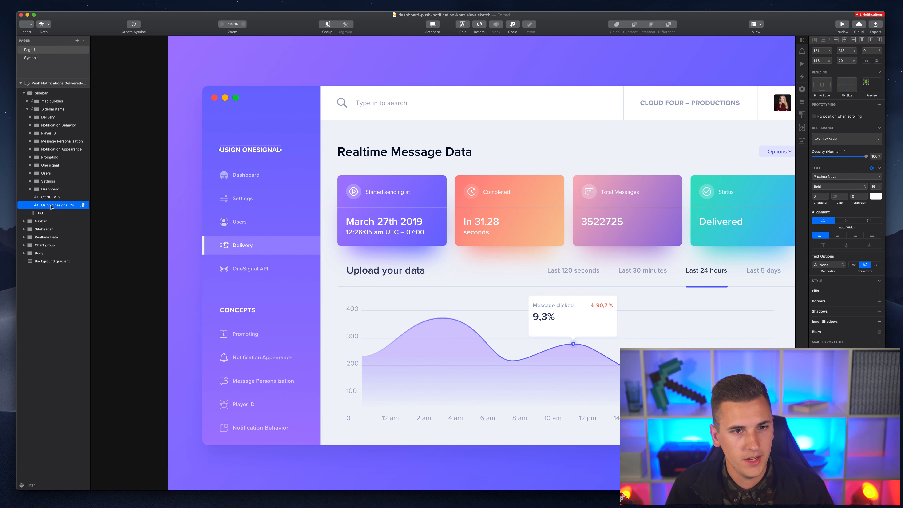
key(Return)
text(Main)
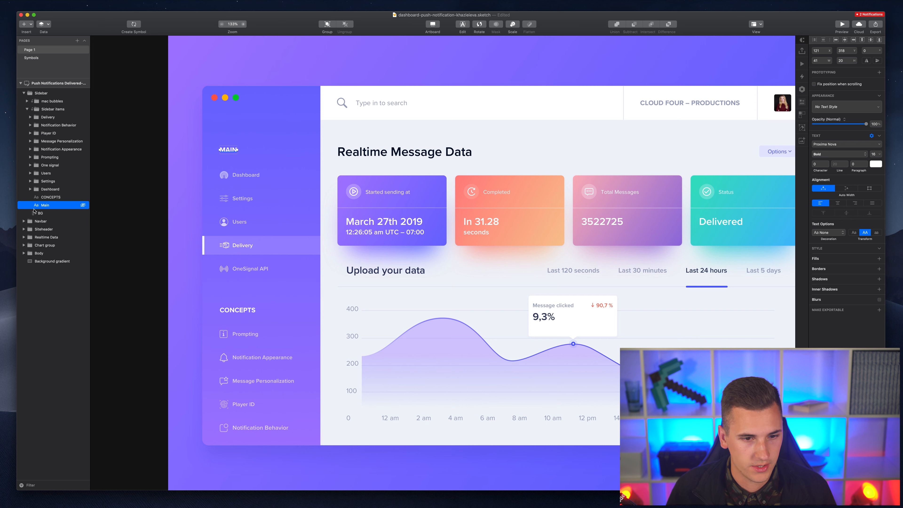
click(43, 198)
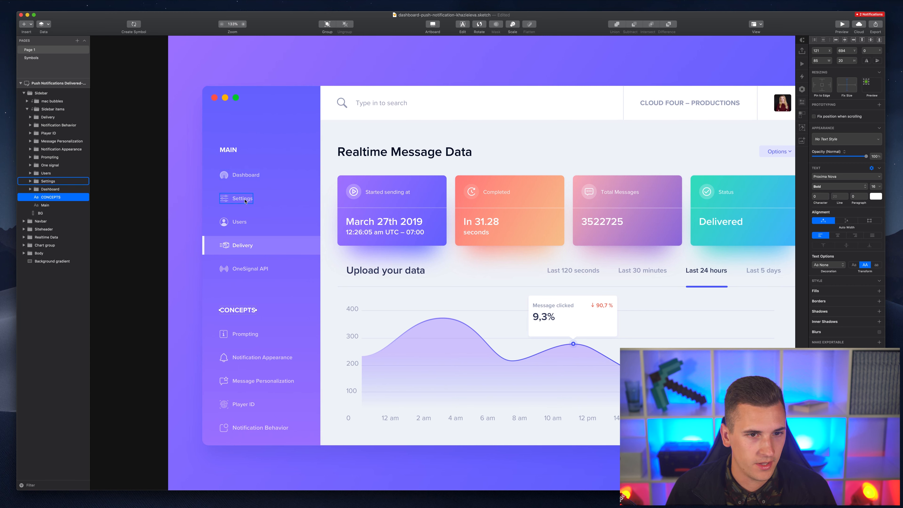
- Select the Delivery, Users and OneSignal API sidebar items together
click(247, 178)
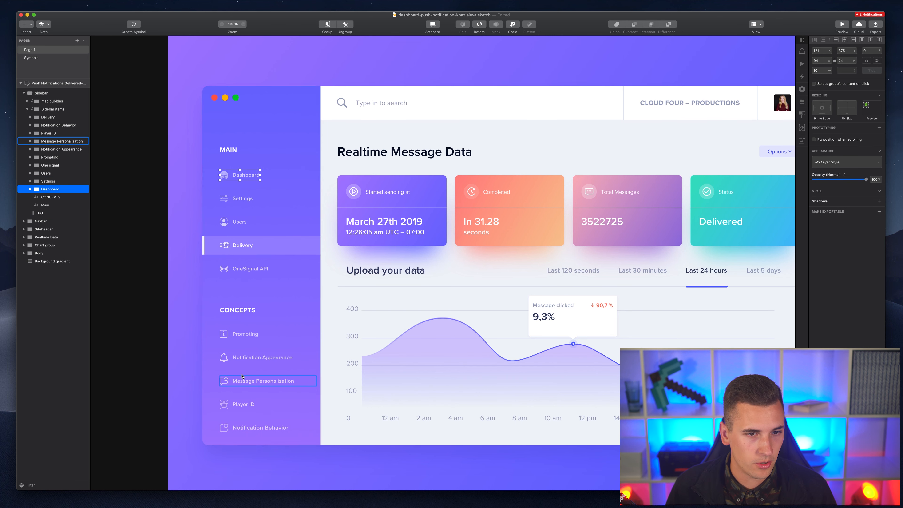
shift+click(241, 201)
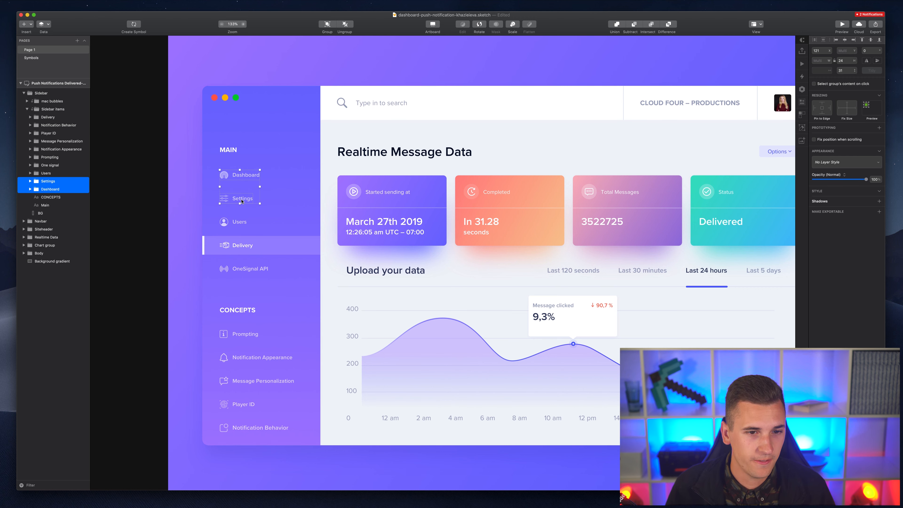
shift+click(236, 221)
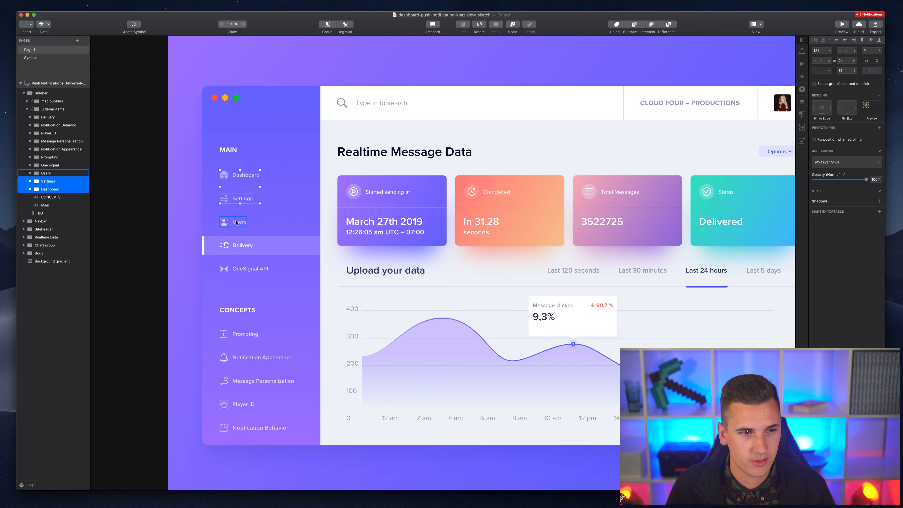
scroll(231, 210, up, 5)
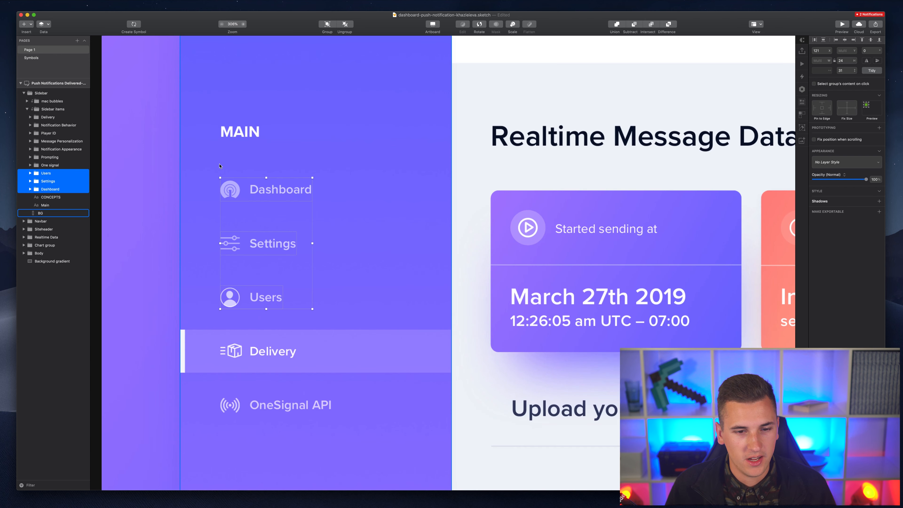
click(259, 358)
shift+click(264, 302)
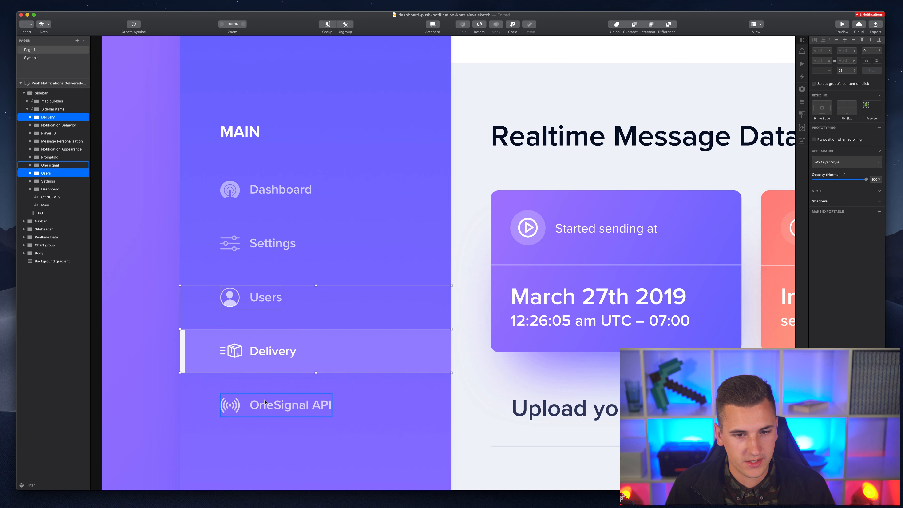
shift+click(268, 413)
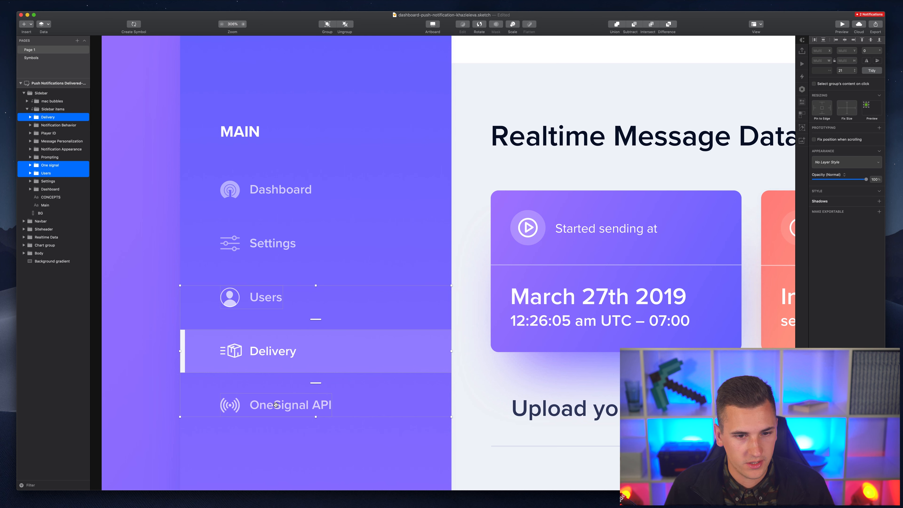
- Move OneSignal API below Users and Delivery up directly under Settings
drag(276, 403, 270, 347)
drag(316, 394, 302, 307)
click(112, 258)
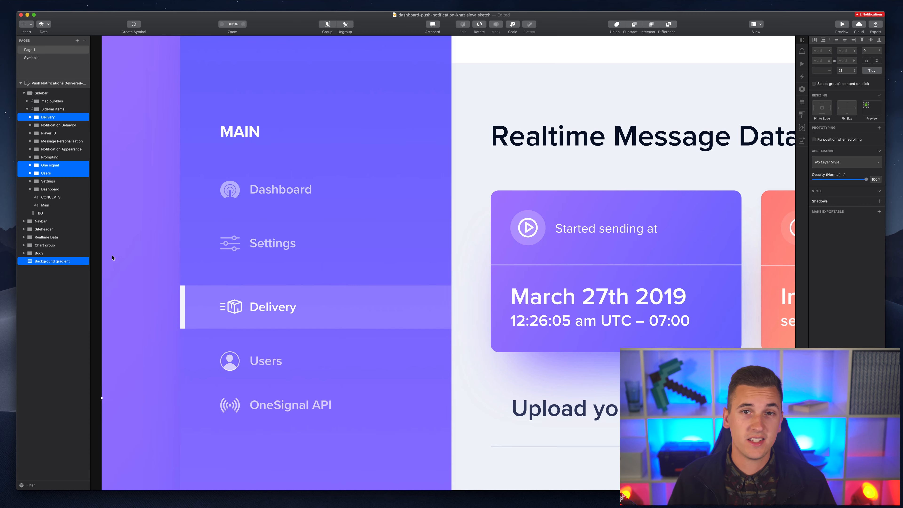
scroll(130, 245, down, 4)
scroll(130, 246, left, 2)
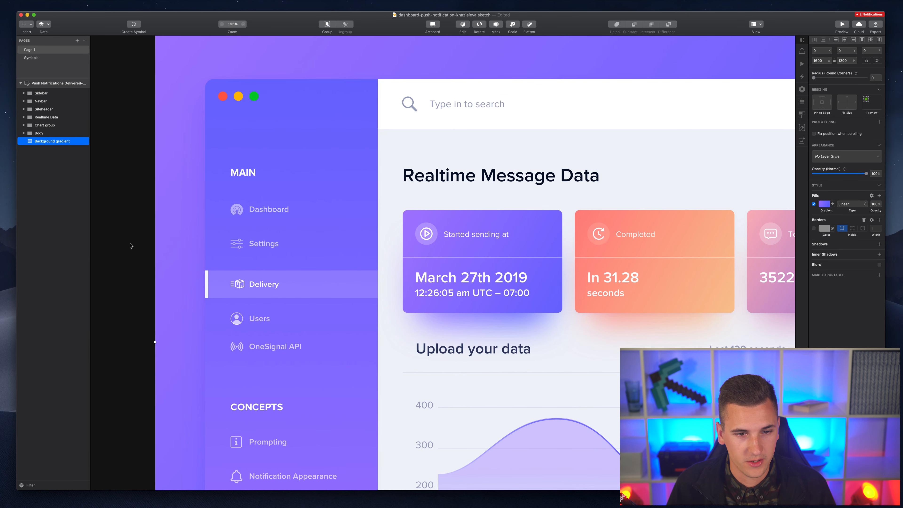
- Select the Sidebar group and expand it to show mac bubbles, Sidebar items and BG
scroll(245, 251, up, 2)
scroll(245, 251, left, 1)
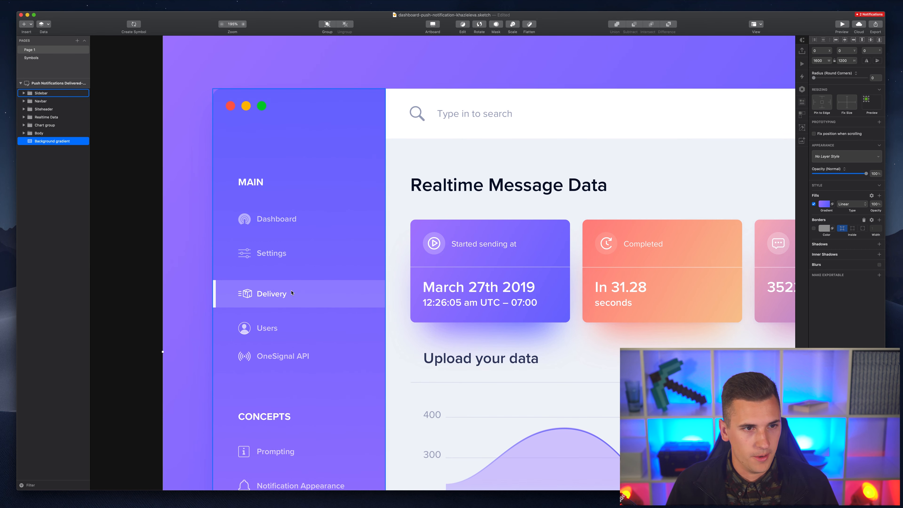
scroll(270, 221, right, 3)
scroll(270, 222, down, 1)
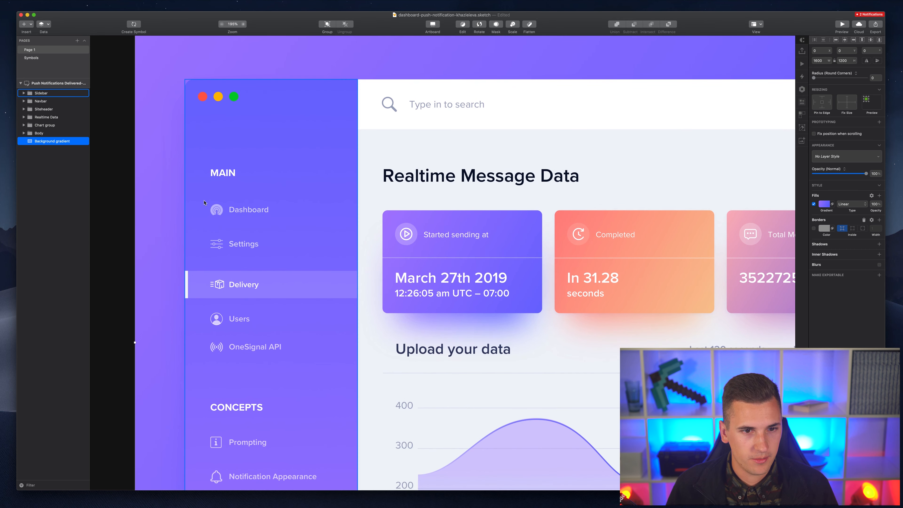
click(236, 207)
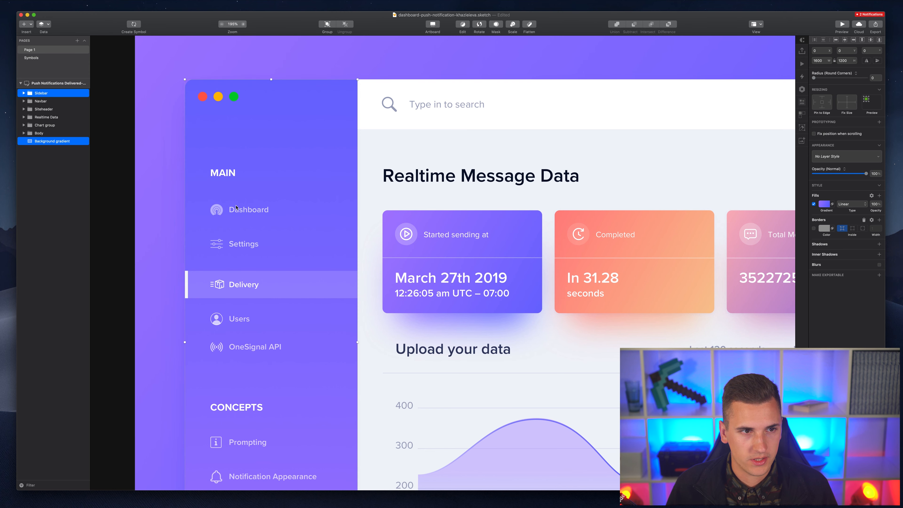
scroll(230, 171, down, 3)
scroll(229, 170, left, 1)
scroll(225, 145, down, 2)
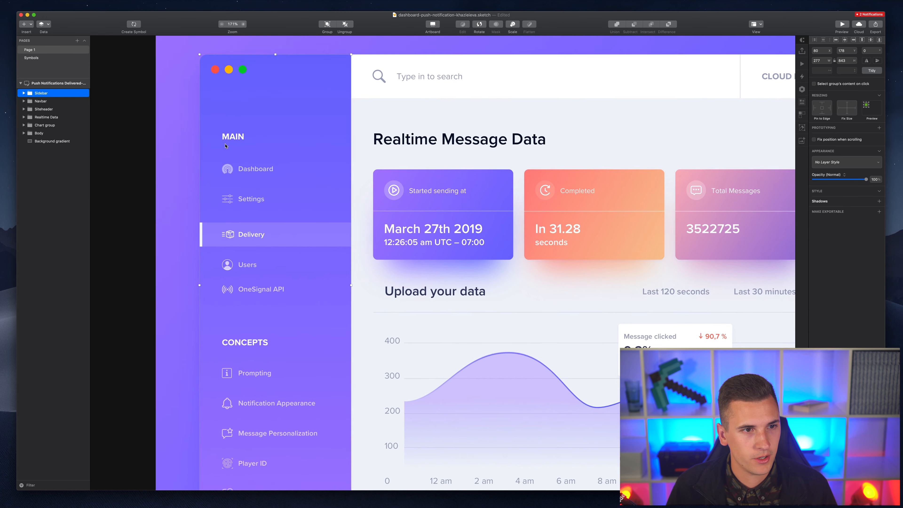
scroll(225, 146, down, 1)
click(24, 93)
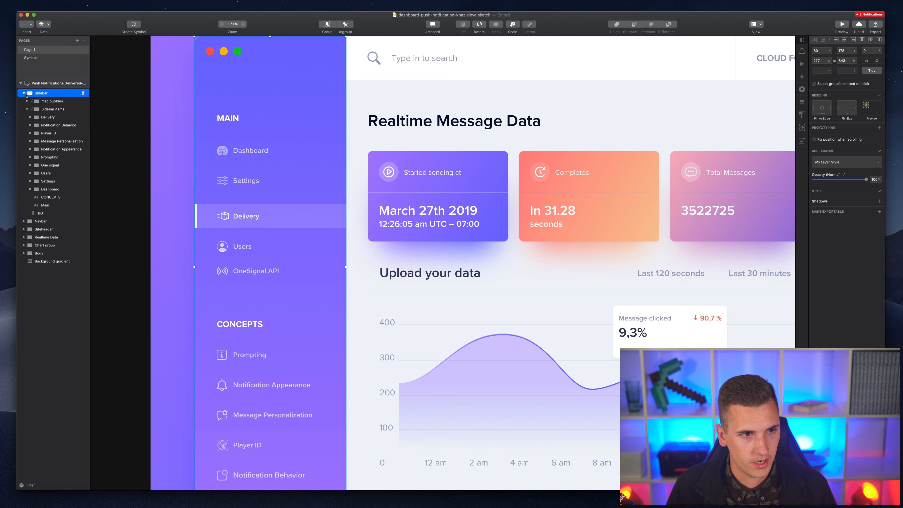
- Move the heading layers up, One signal above CONCEPTS, and Message Personalization below Notification Appearance
click(28, 109)
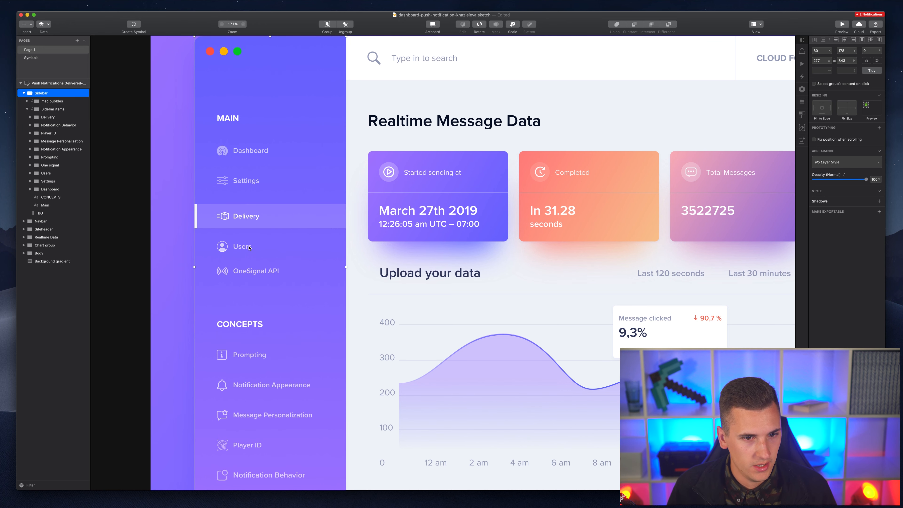
click(52, 199)
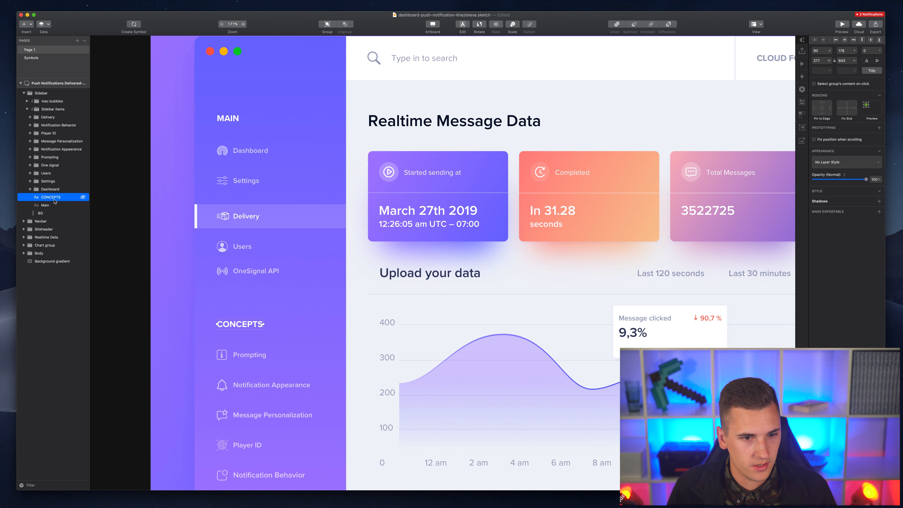
double_click(55, 202)
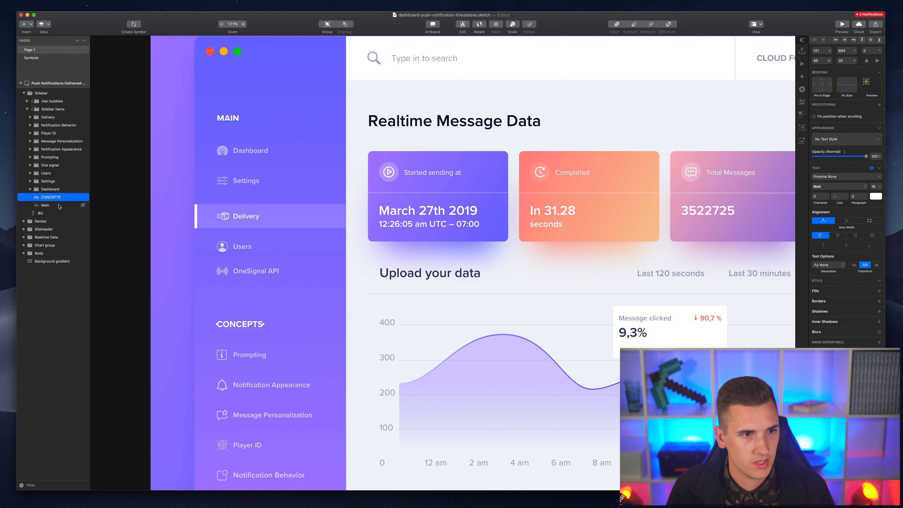
drag(58, 199, 42, 117)
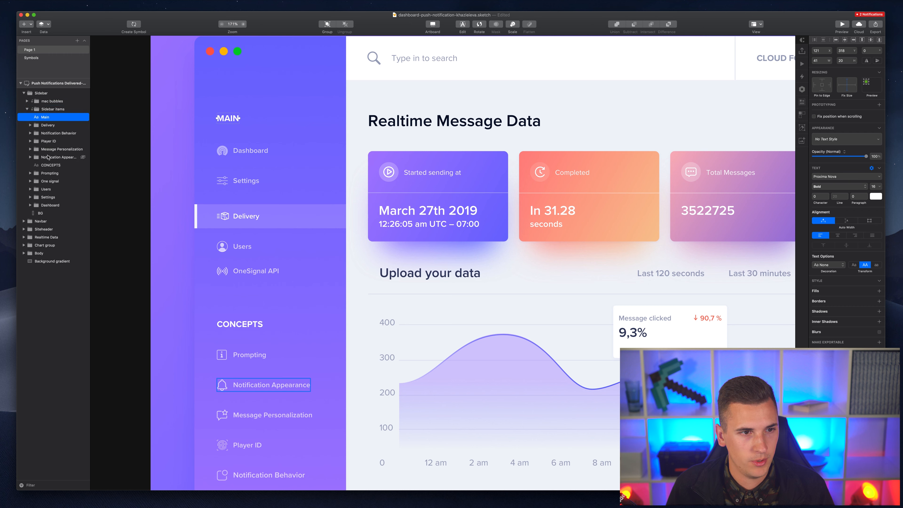
click(253, 272)
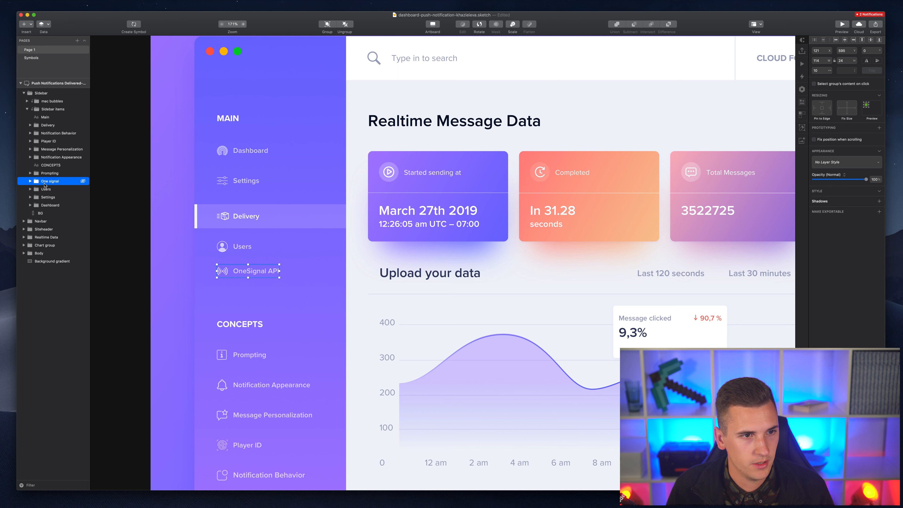
mouse_move(44, 181)
mouse_down()
mouse_move(54, 157)
mouse_move(48, 187)
mouse_up()
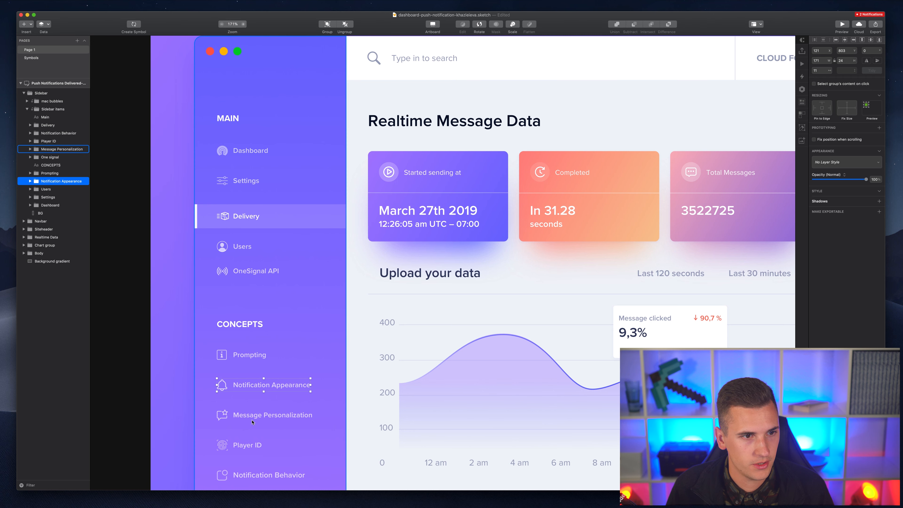
drag(44, 149, 34, 185)
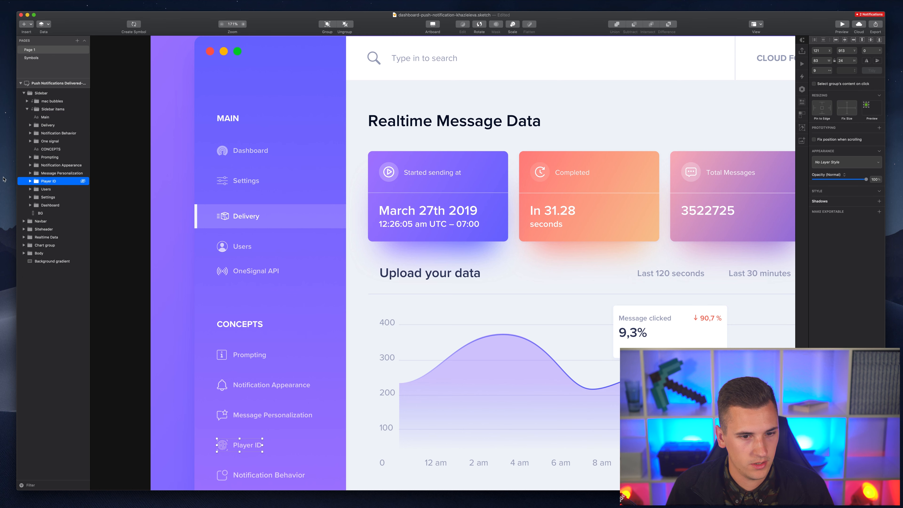
click(45, 191)
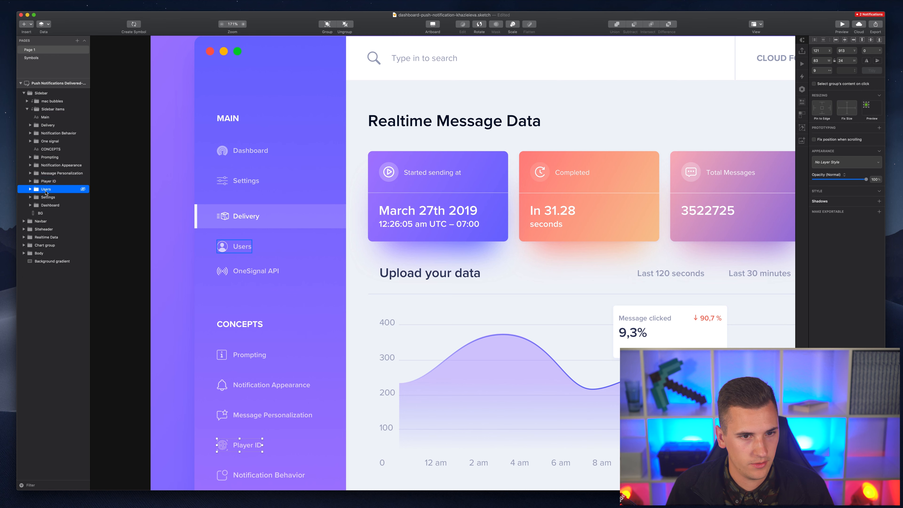
- Move the Dashboard layer just under Main and Settings between Dashboard and Delivery
click(49, 206)
drag(48, 206, 38, 139)
click(47, 133)
click(51, 132)
click(43, 199)
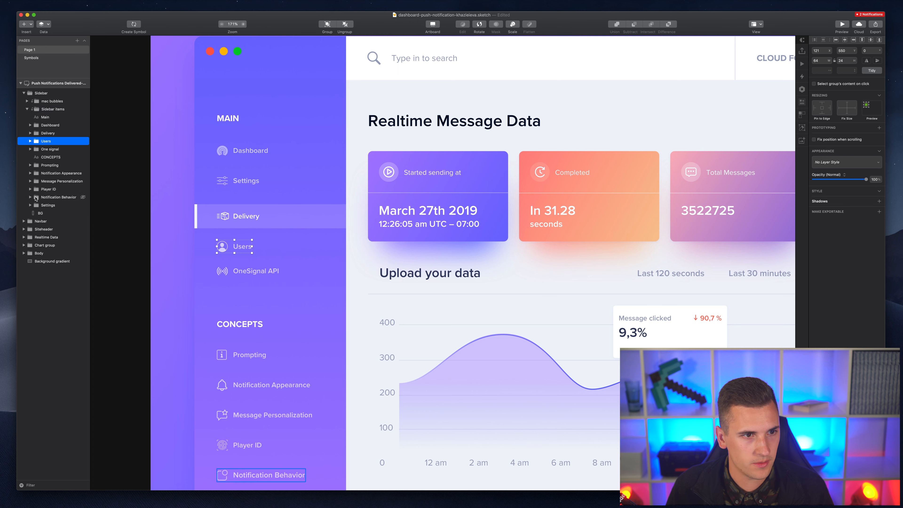
click(48, 205)
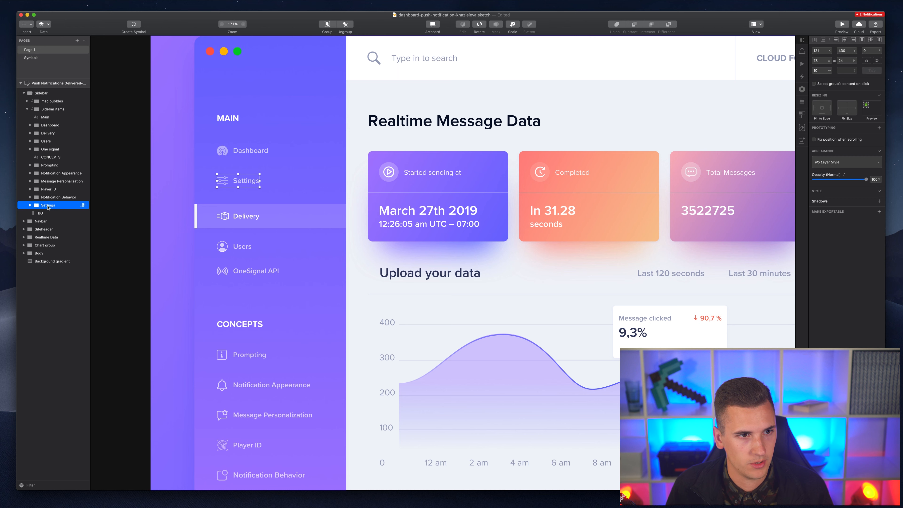
drag(48, 196, 49, 128)
click(49, 128)
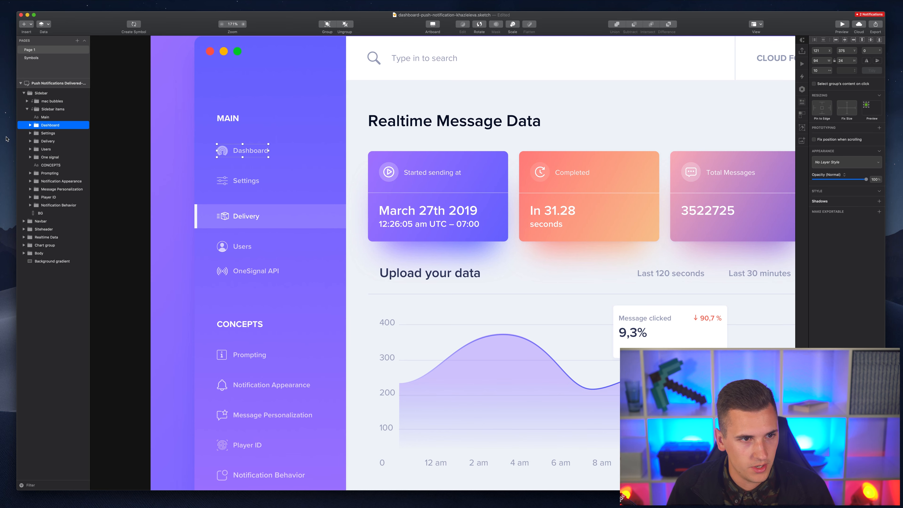
- Select the sidebar item layers from Main through Notification Behavior
scroll(258, 240, down, 3)
scroll(258, 240, up, 5)
scroll(258, 240, right, 1)
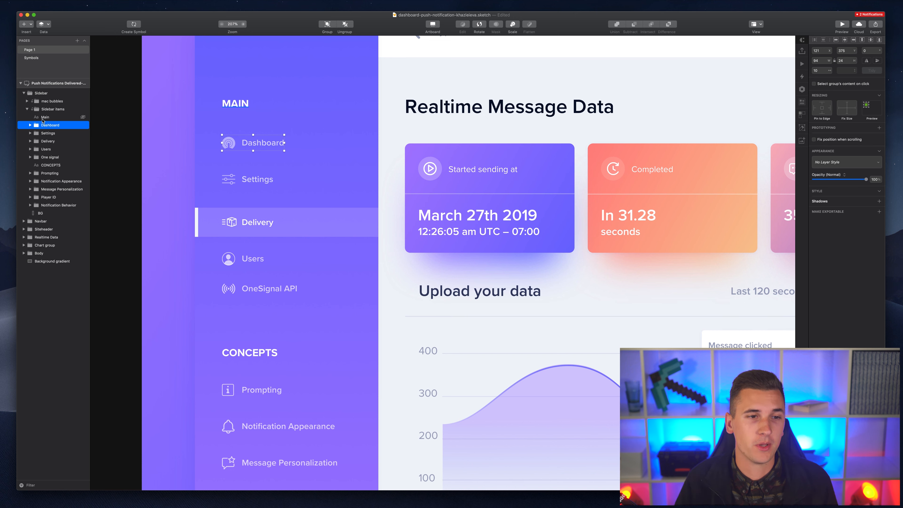
click(52, 119)
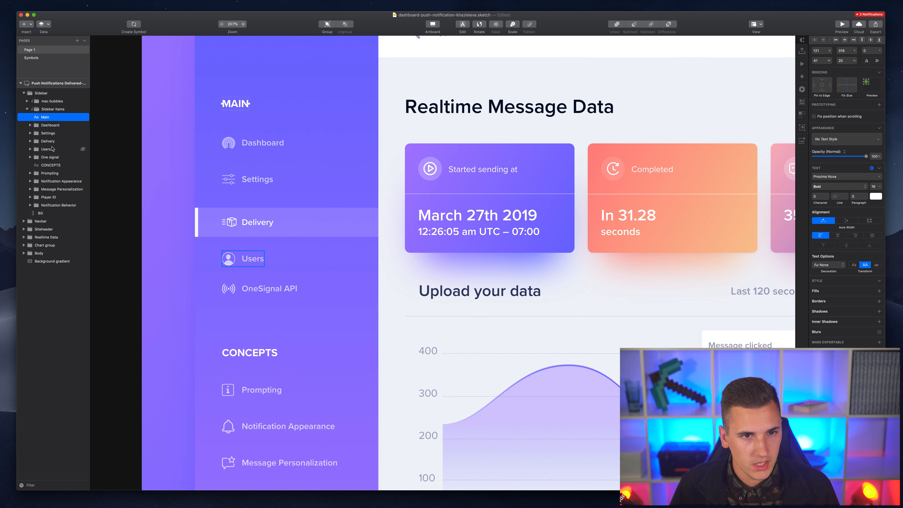
scroll(234, 143, down, 5)
scroll(234, 143, up, 2)
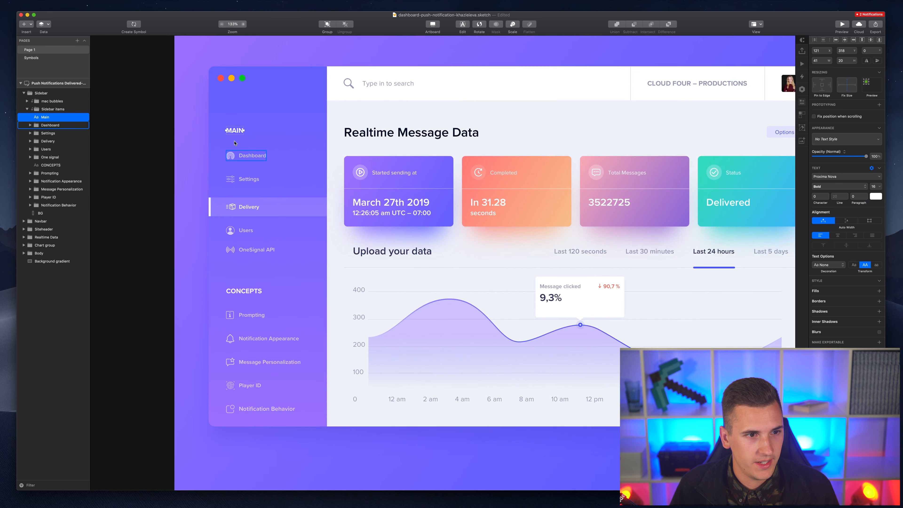
scroll(234, 143, down, 1)
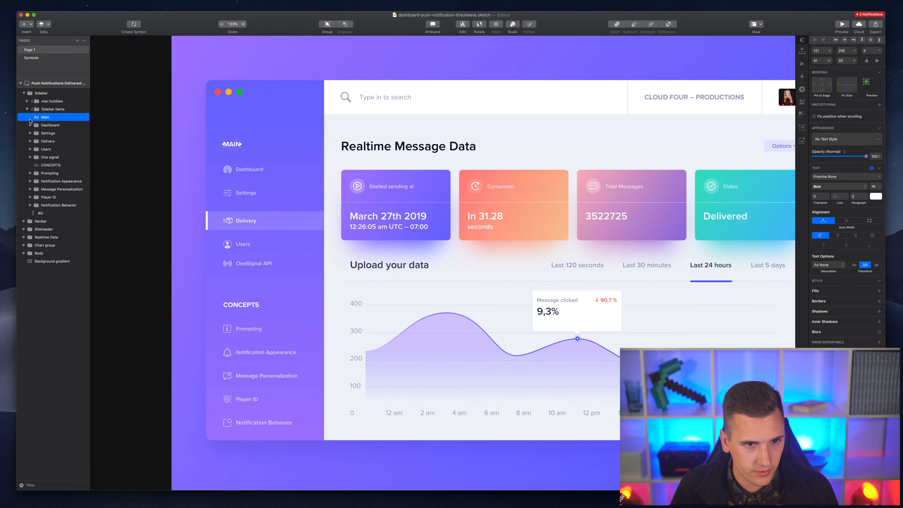
shift+click(42, 208)
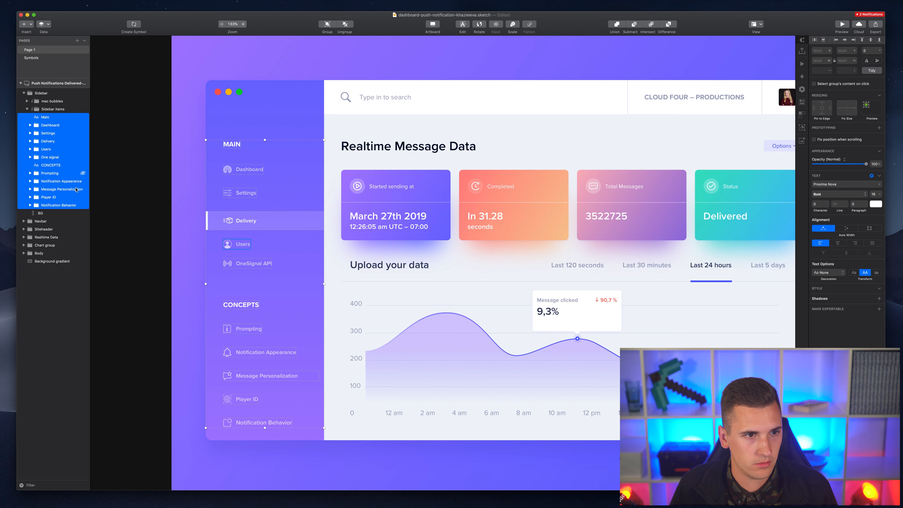
- Create a 'Sidebar items' symbol from the group using Top to Bottom Layout
click(50, 109)
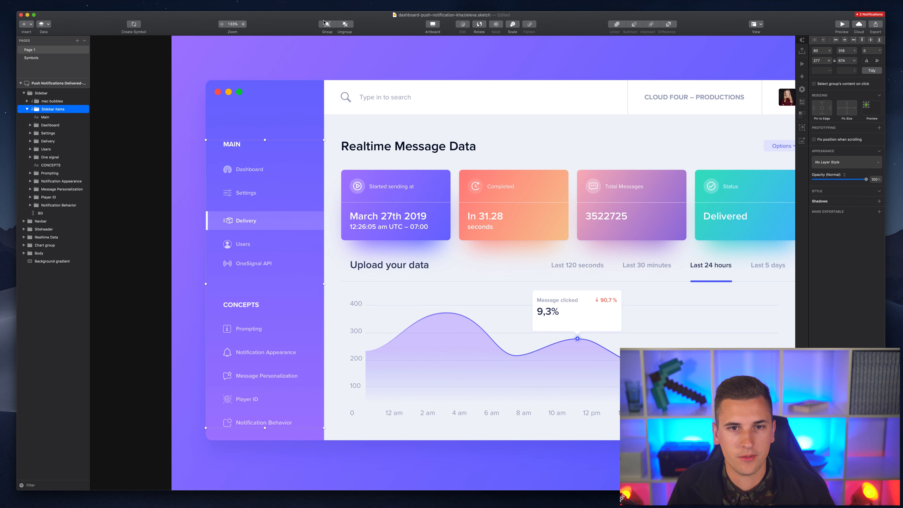
click(134, 23)
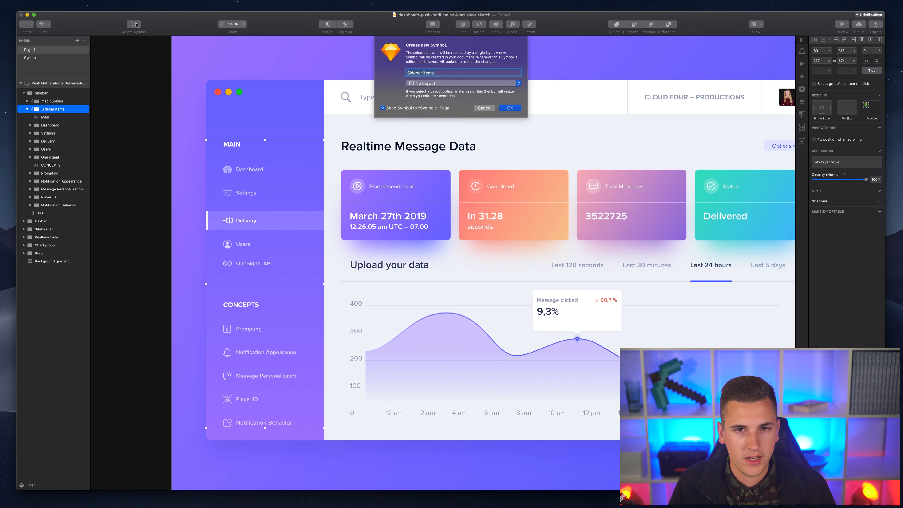
click(425, 84)
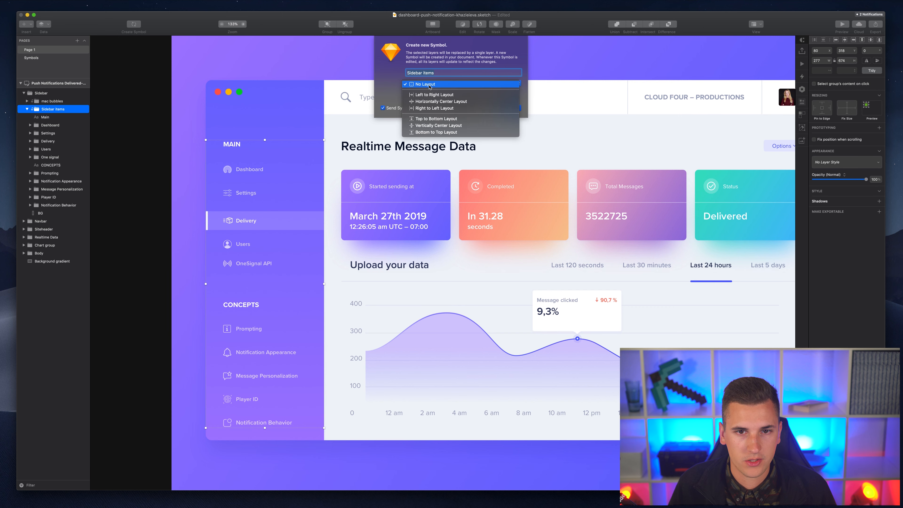
click(420, 120)
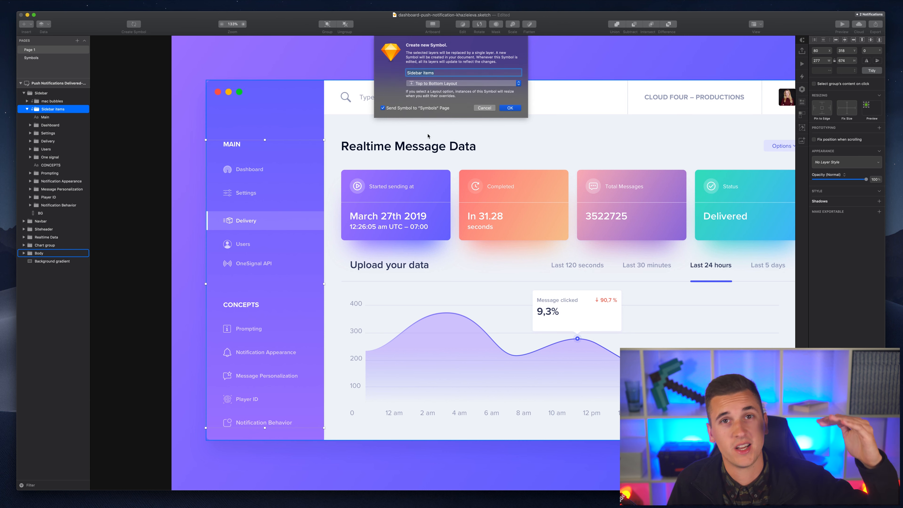
click(509, 108)
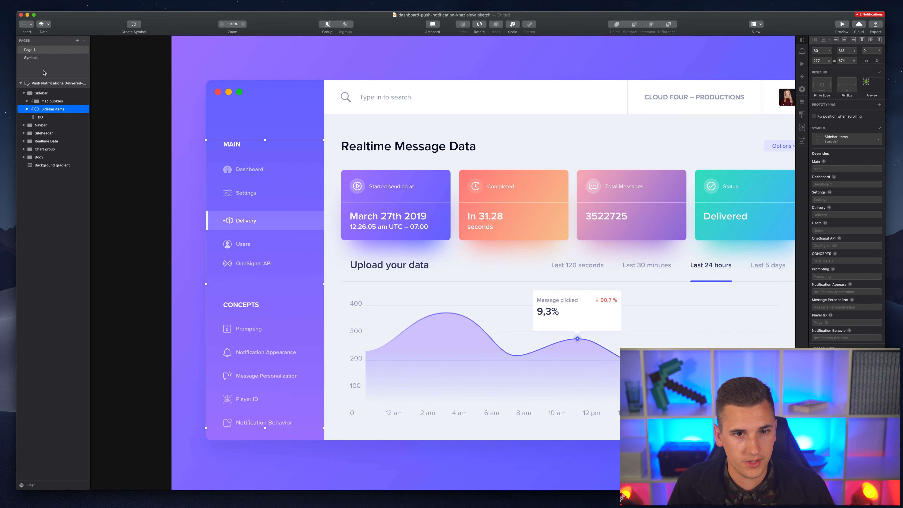
- On the Symbols page, select the Sidebar items symbol master
click(41, 53)
click(41, 56)
scroll(324, 135, right, 2)
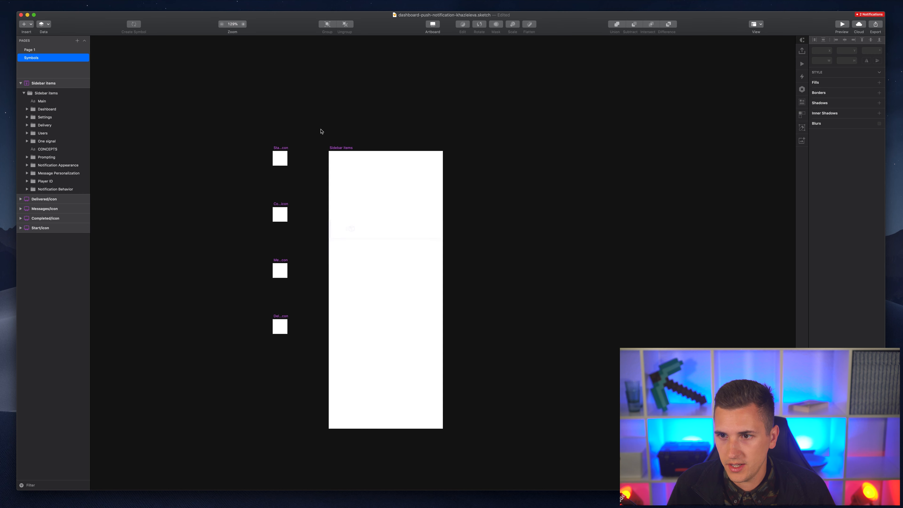
click(326, 145)
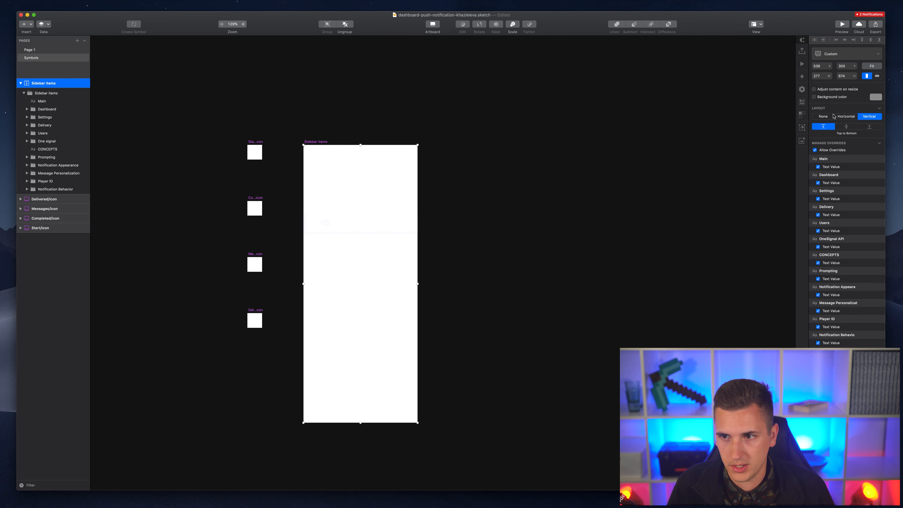
- Turn on a dark slate-blue background colour for the Sidebar items master
click(836, 99)
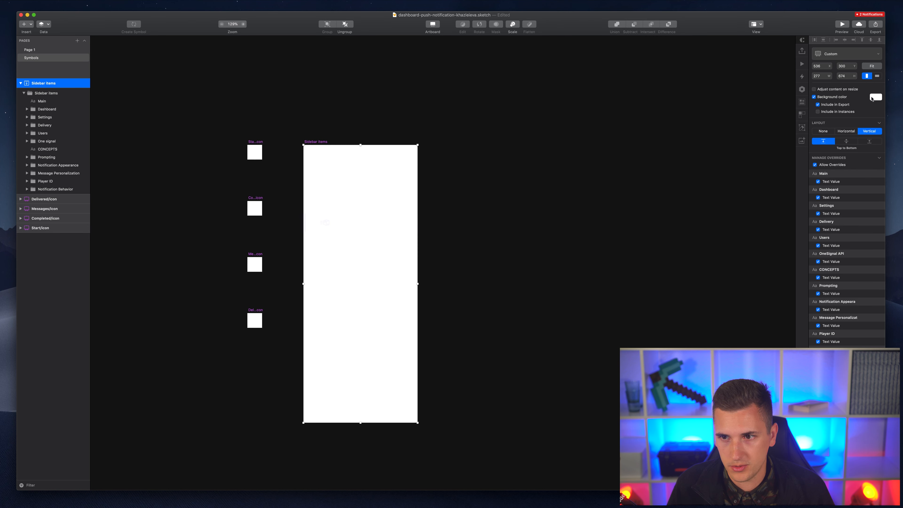
click(871, 98)
drag(838, 138, 811, 133)
drag(839, 165, 842, 143)
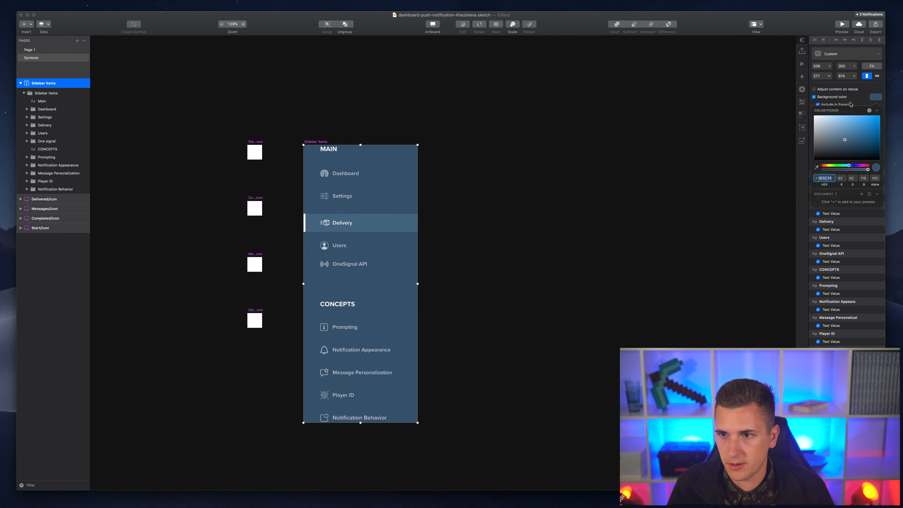
click(847, 103)
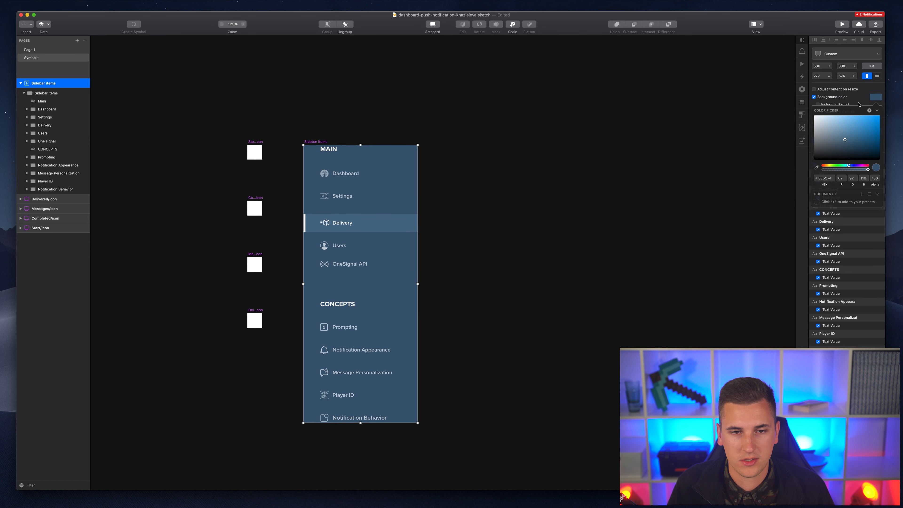
click(859, 104)
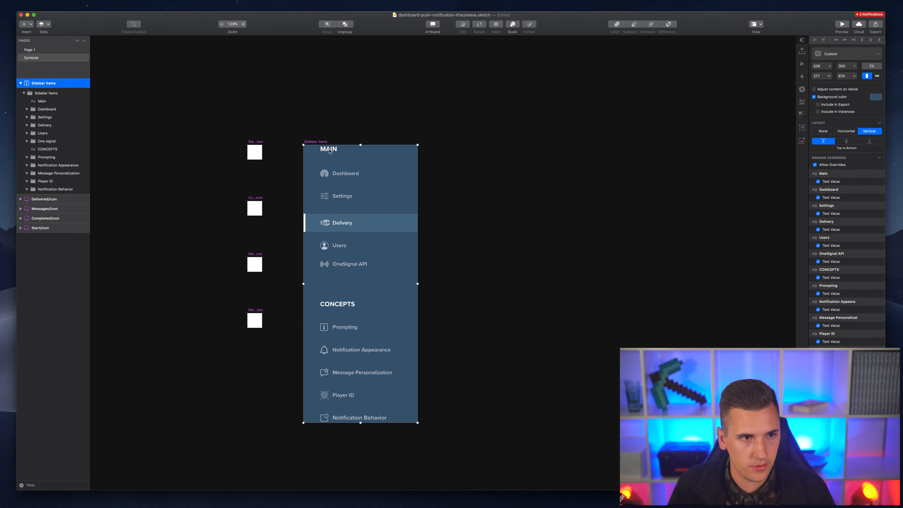
click(340, 177)
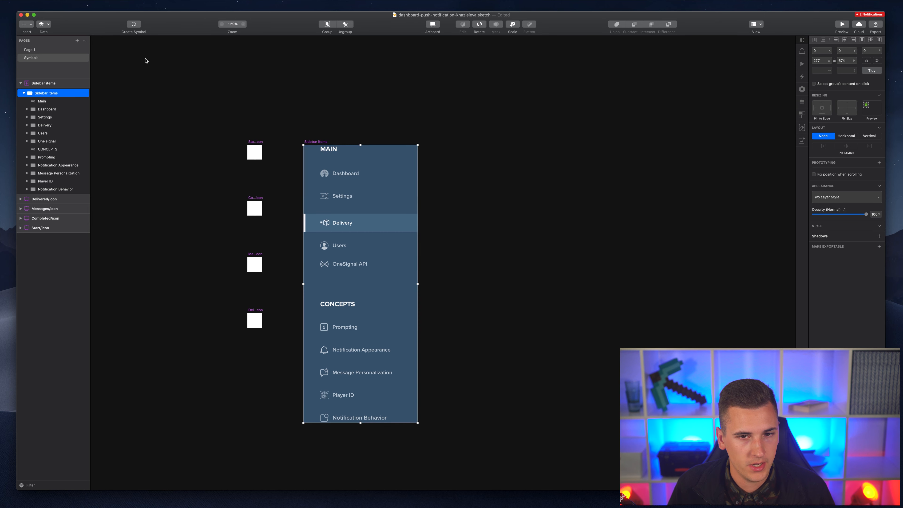
- Ungroup Sidebar items and turn Main through One signal into a top-to-bottom 'MAIN items' symbol
click(345, 25)
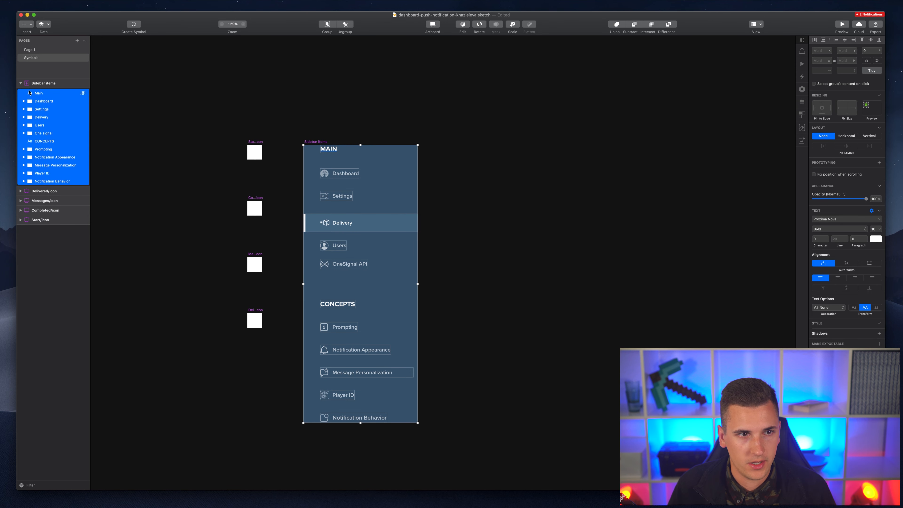
click(175, 187)
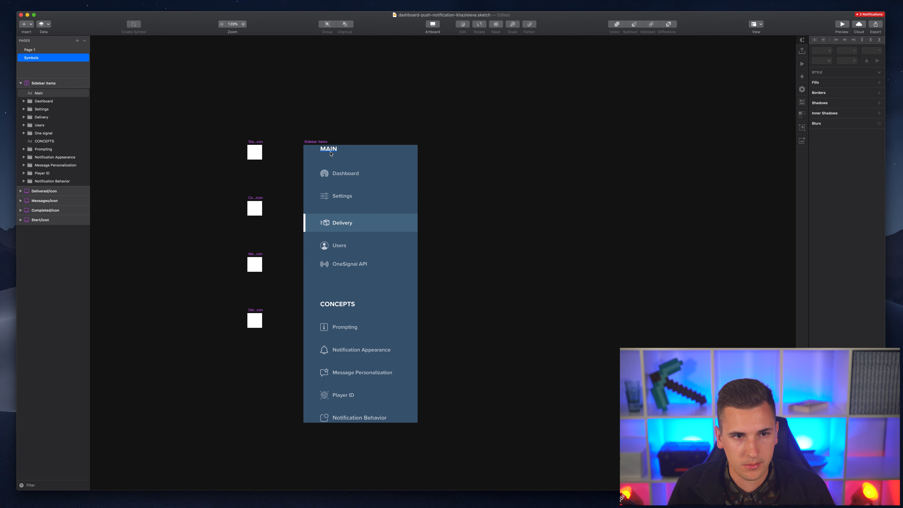
click(39, 93)
shift+click(47, 135)
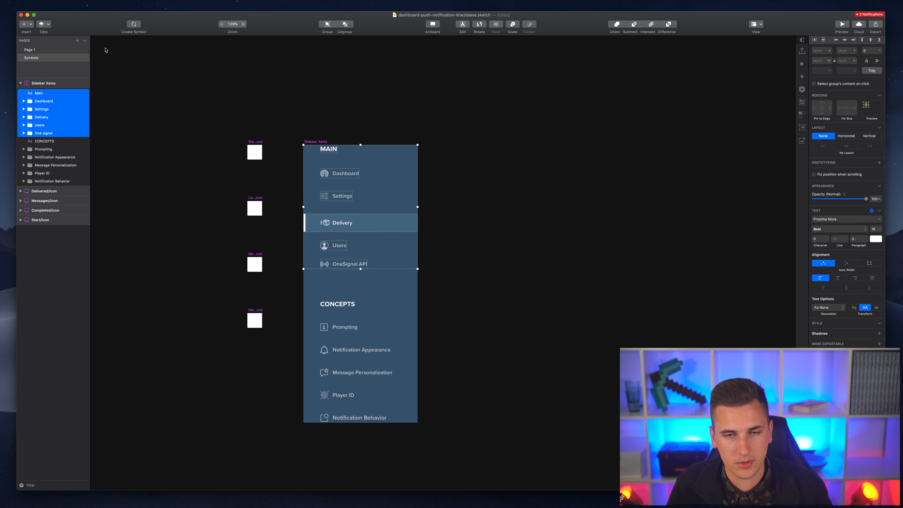
click(134, 24)
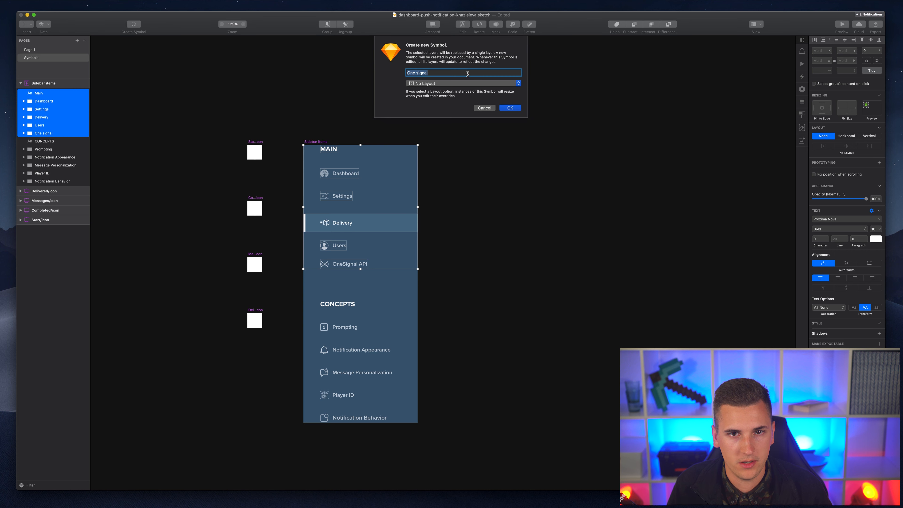
text(MAIN items)
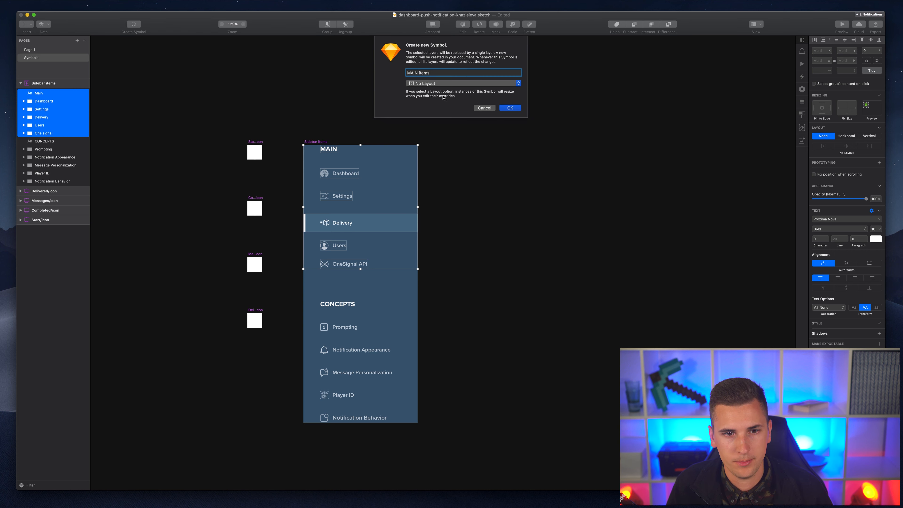
click(448, 83)
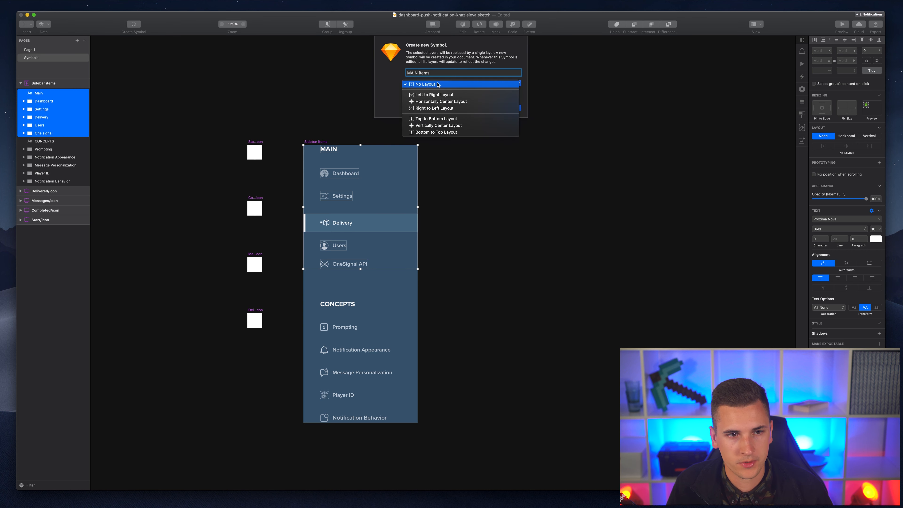
click(505, 116)
click(509, 108)
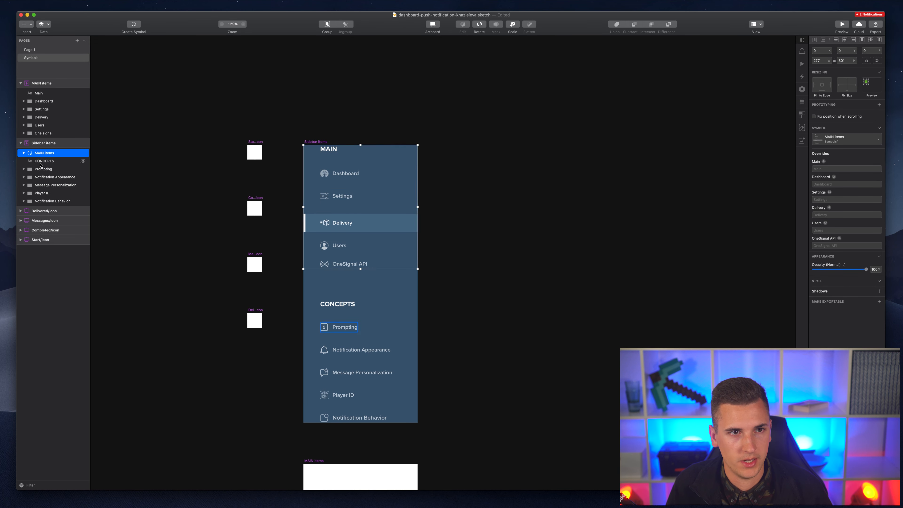
- Make CONCEPTS through Notification Behavior a top-to-bottom 'CONCEPT items' symbol and jump to its master
click(44, 161)
shift+click(42, 201)
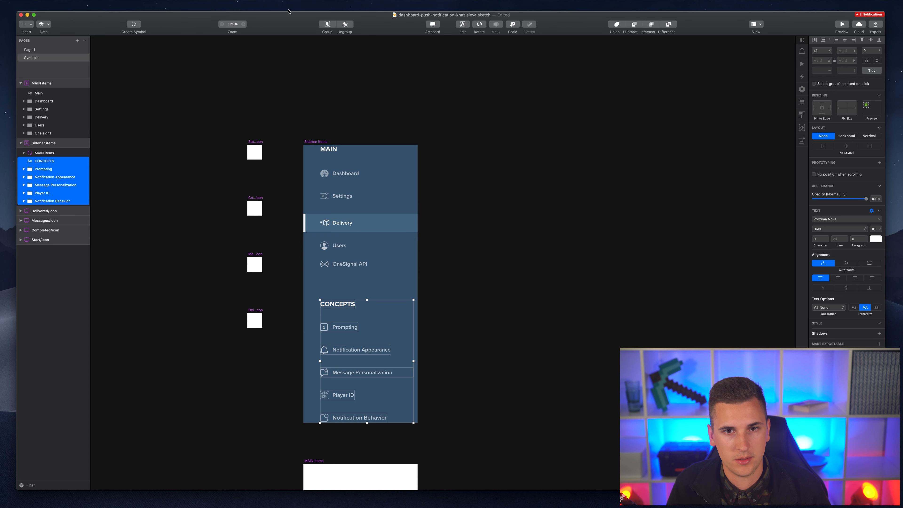
key(super+alt+y)
text(CONCEPT items)
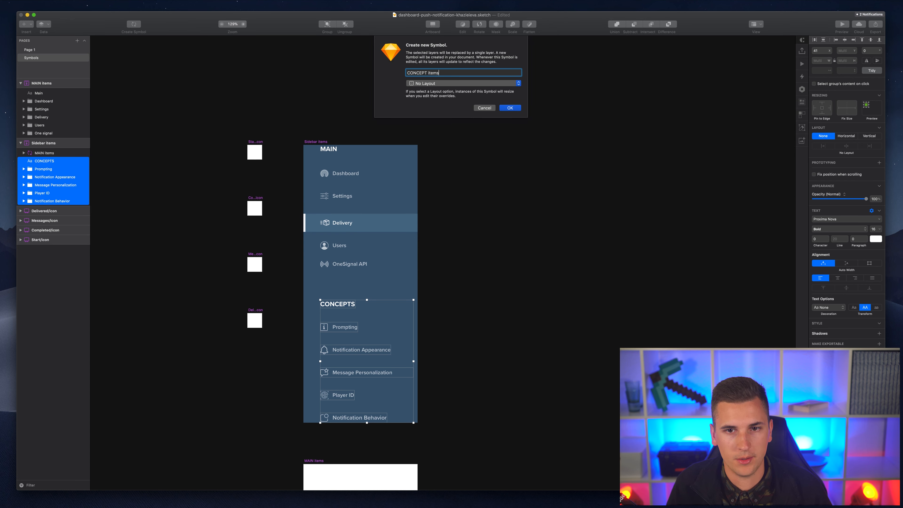
click(440, 83)
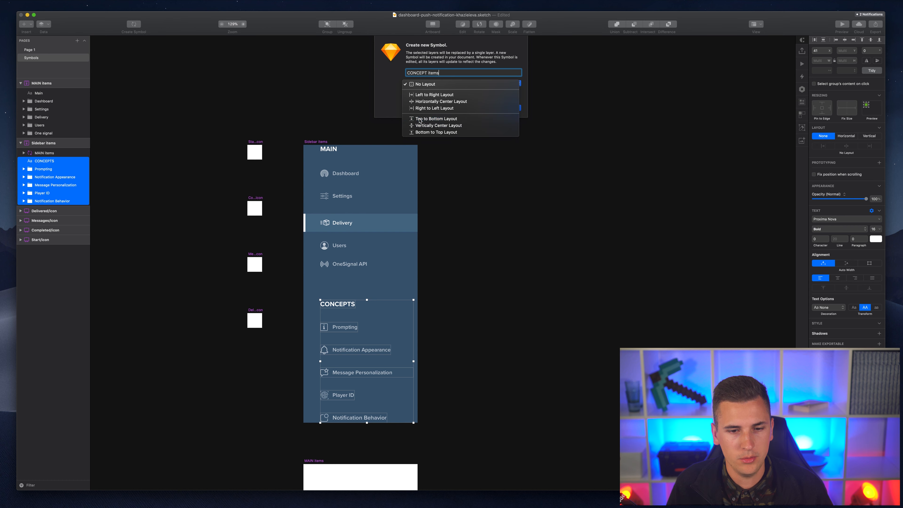
click(496, 115)
click(510, 108)
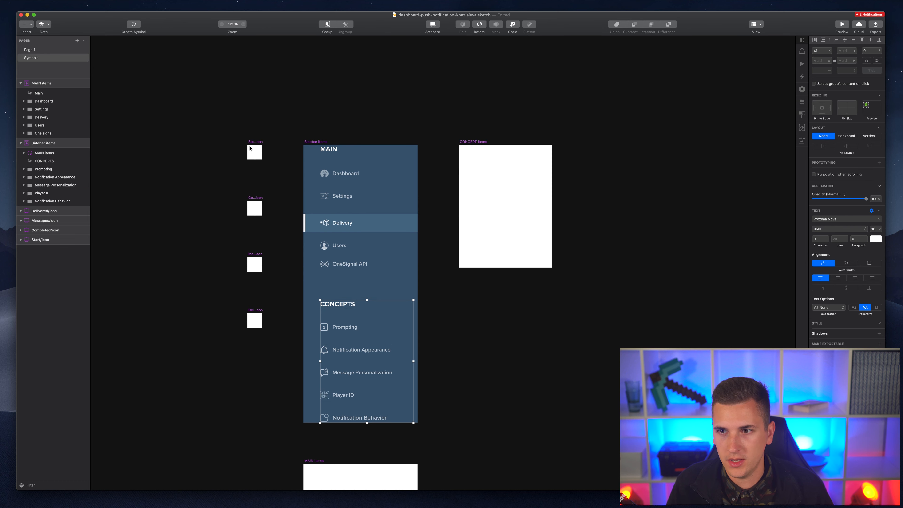
scroll(402, 154, down, 2)
key(Return)
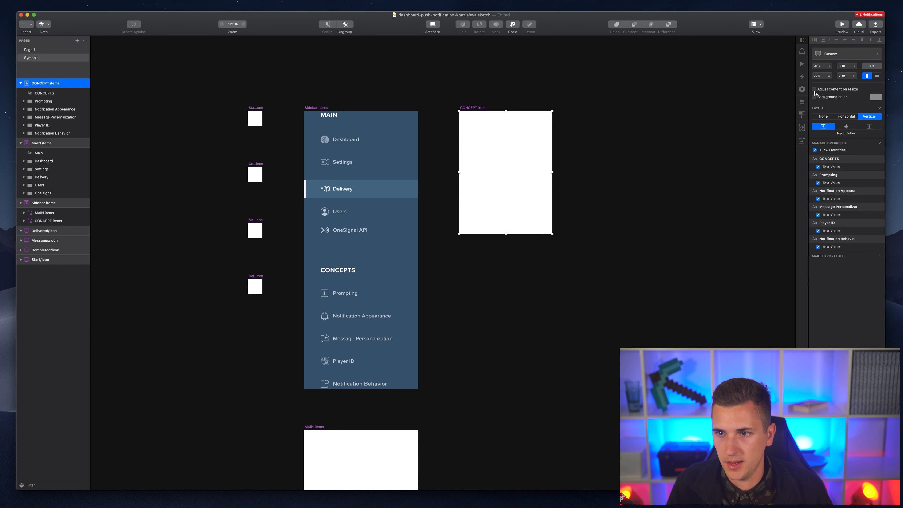
- Give the CONCEPT items master a blue background excluded from export, and move its artboard right
click(813, 96)
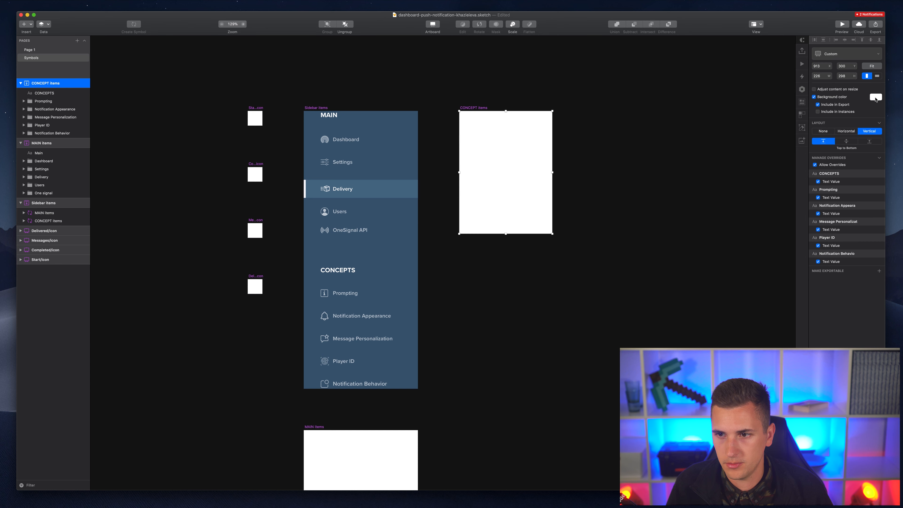
click(875, 97)
drag(852, 166, 851, 136)
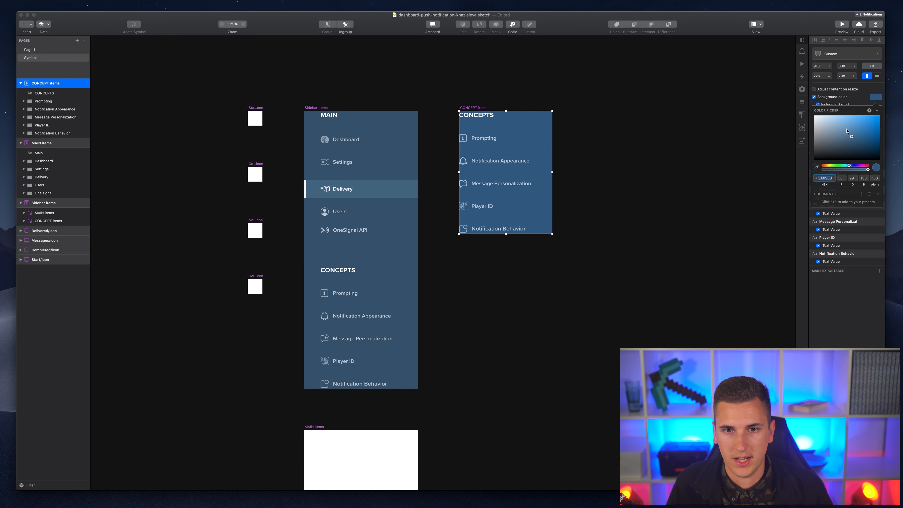
click(821, 106)
drag(469, 110, 584, 109)
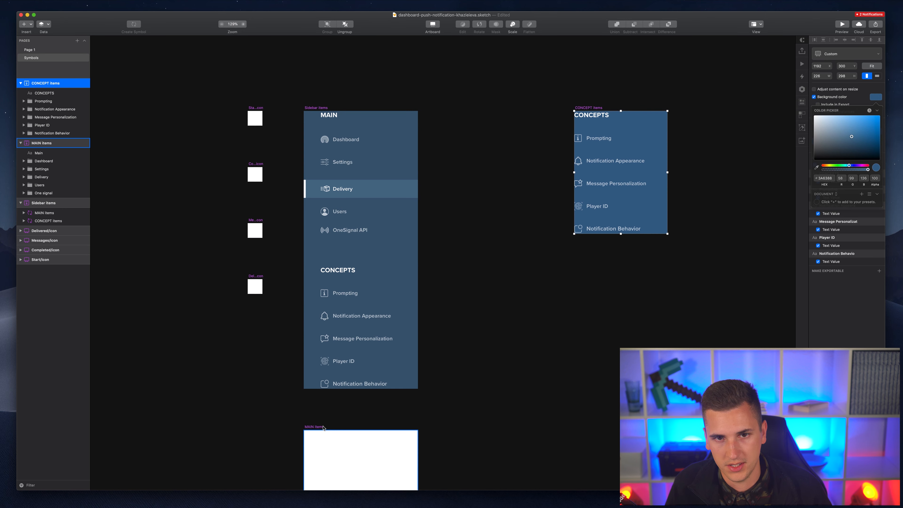
- Place MAIN items between Sidebar items and CONCEPT items with a muted blue, non-exported background
drag(323, 428, 297, 408)
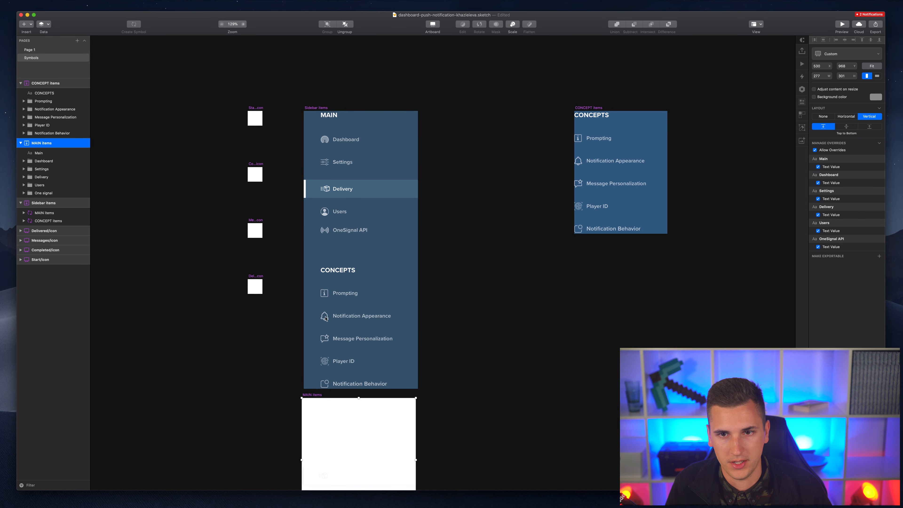
drag(326, 318, 445, 109)
click(814, 97)
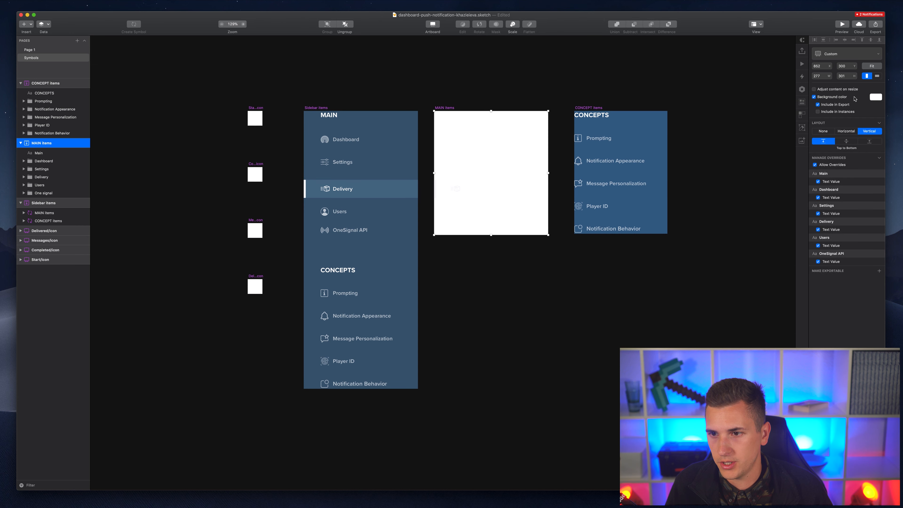
click(876, 97)
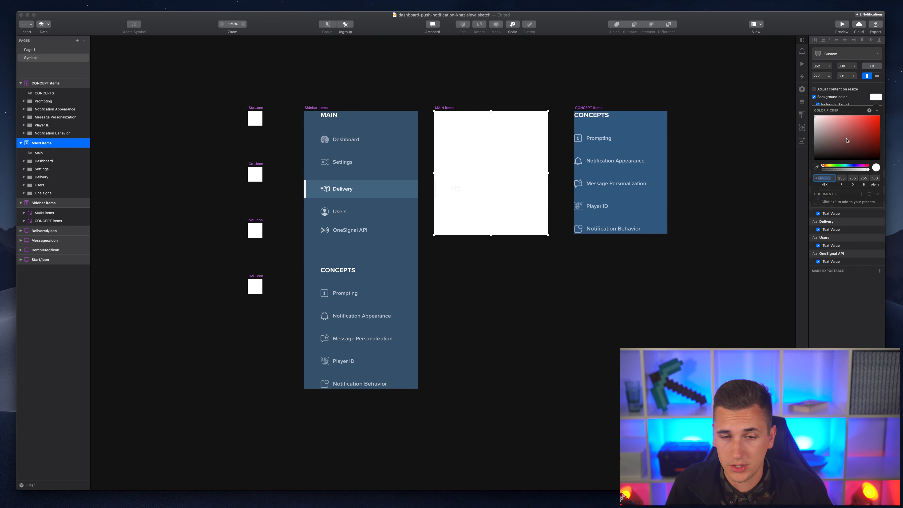
click(848, 166)
drag(843, 129, 847, 133)
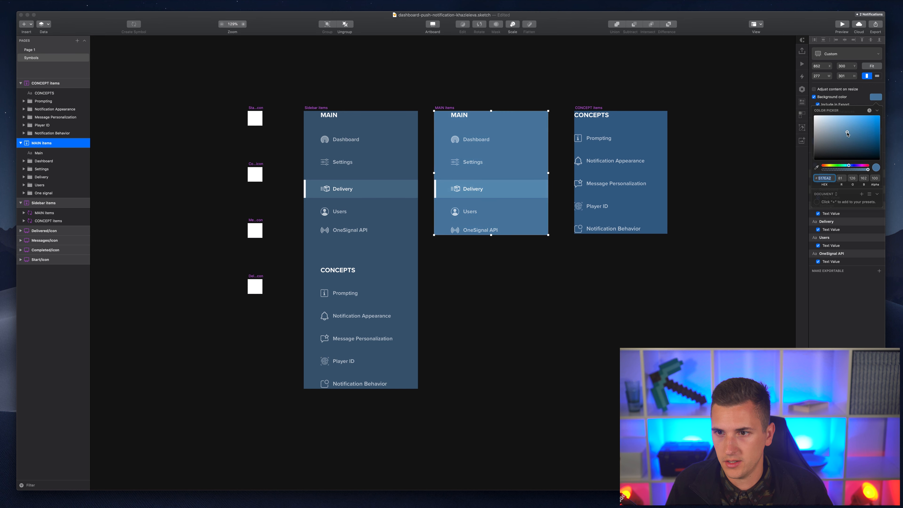
click(826, 105)
click(861, 102)
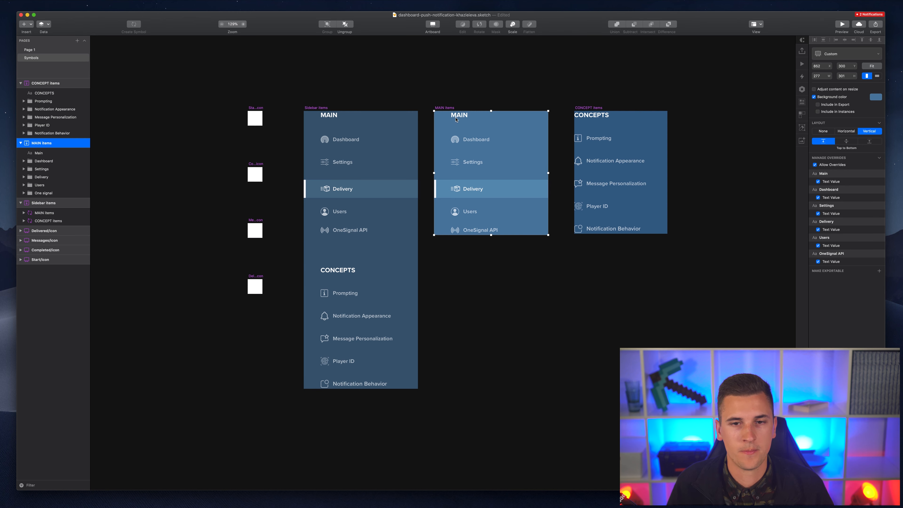
click(572, 109)
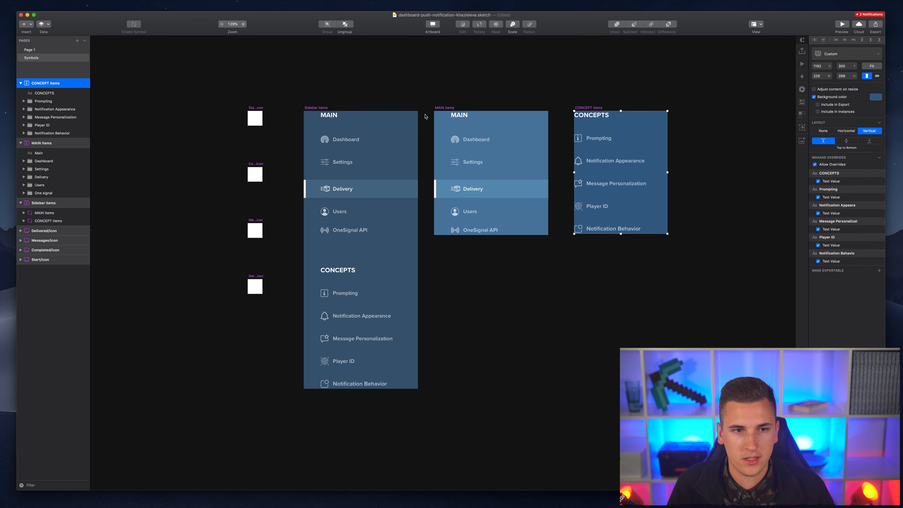
scroll(401, 95, right, 10)
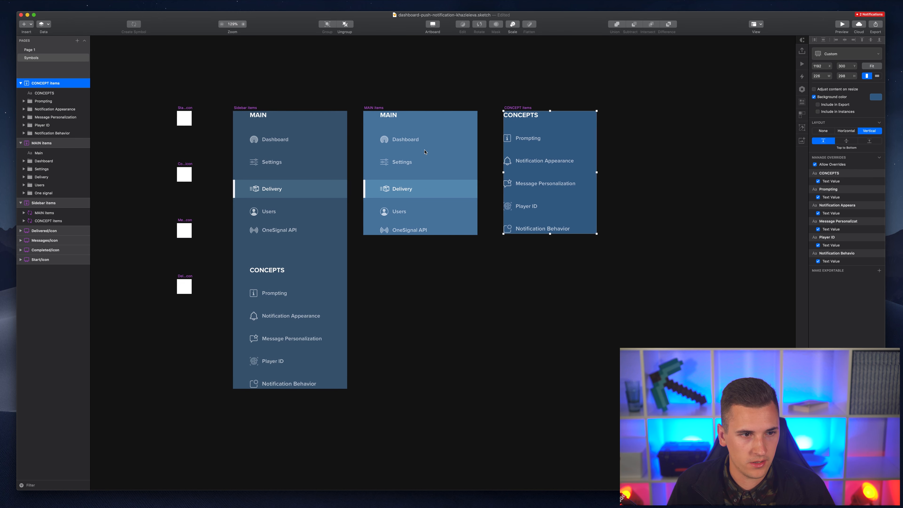
click(226, 174)
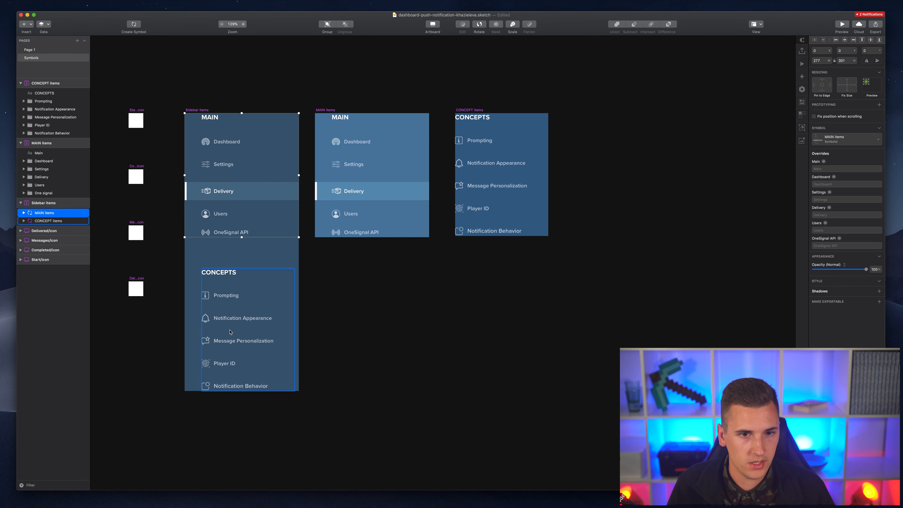
click(215, 315)
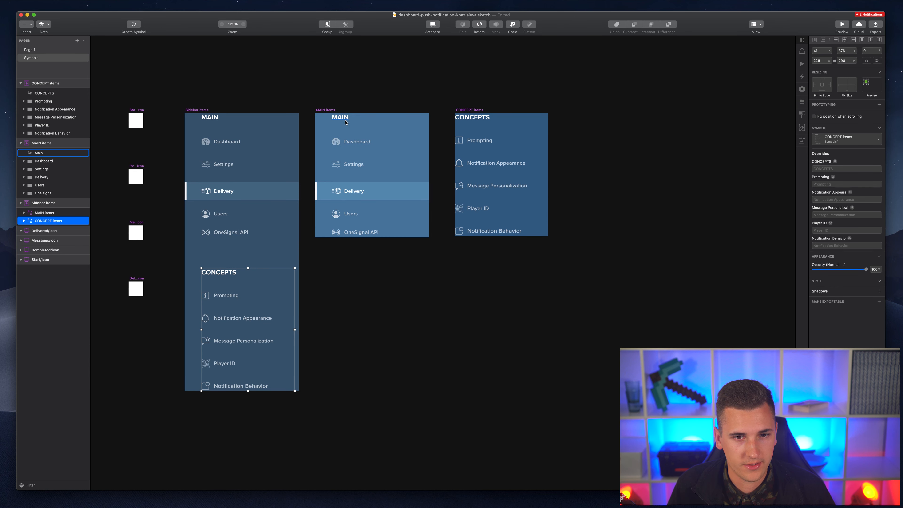
click(352, 147)
shift+click(350, 165)
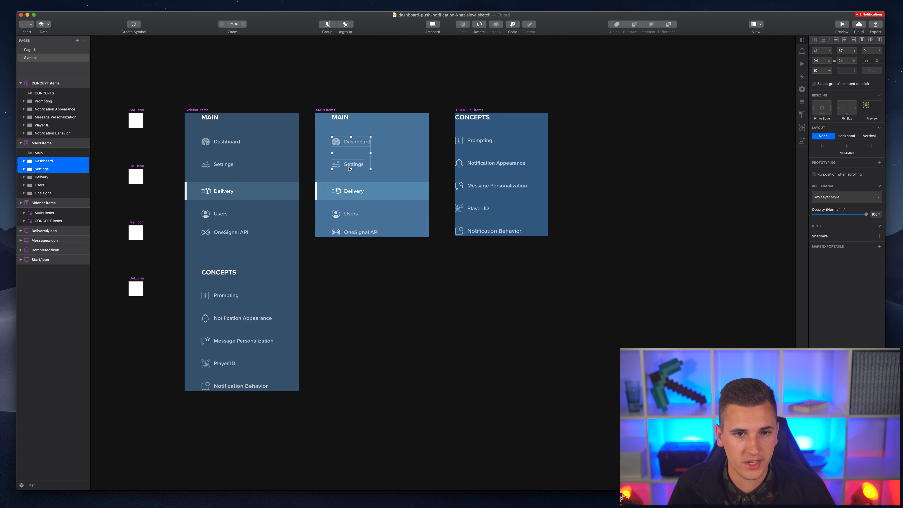
shift+click(349, 191)
shift+click(344, 213)
shift+click(346, 233)
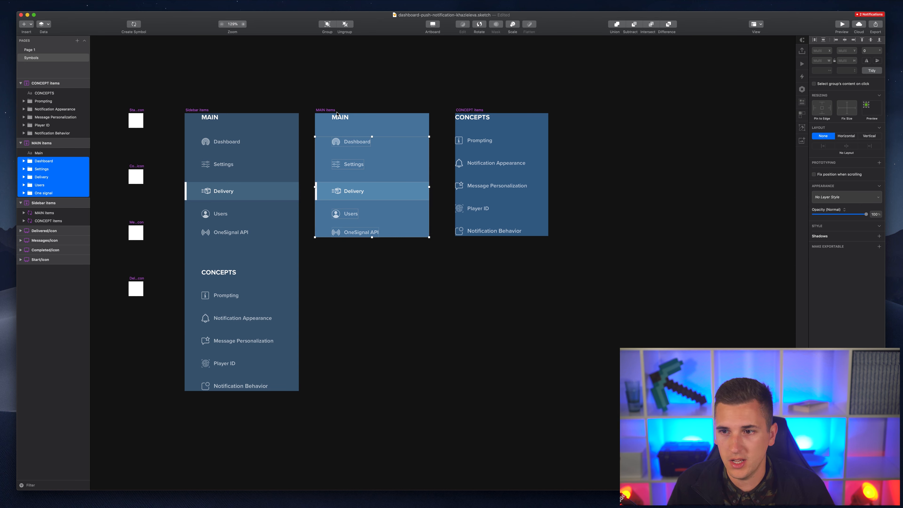
click(334, 129)
click(344, 144)
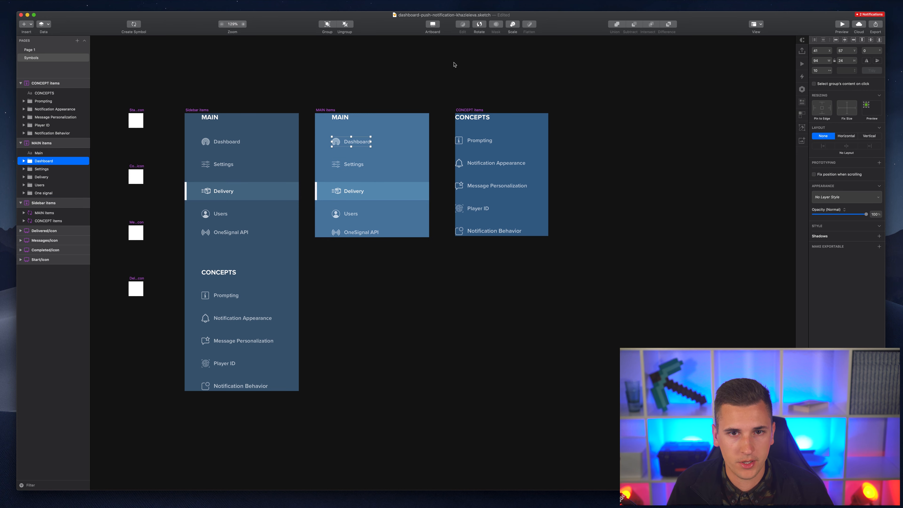
- Turn the Dashboard entry into a left-to-right symbol
click(134, 25)
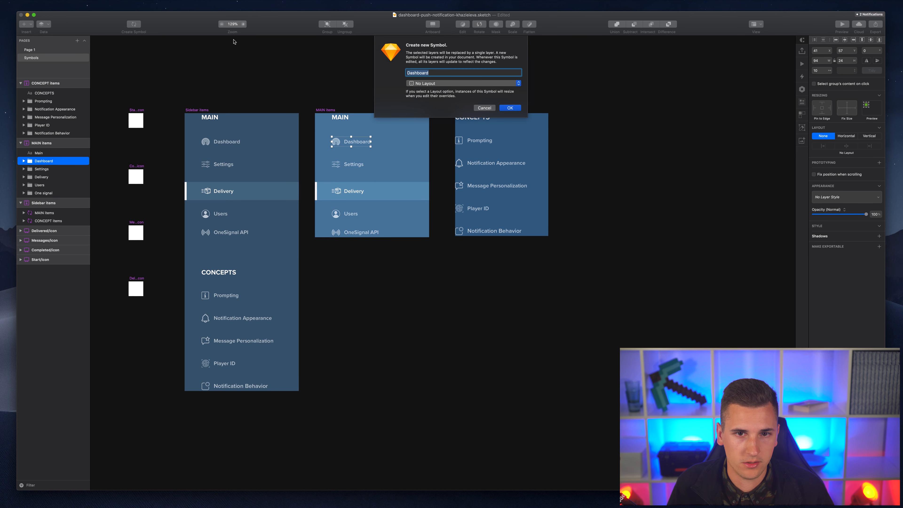
click(419, 84)
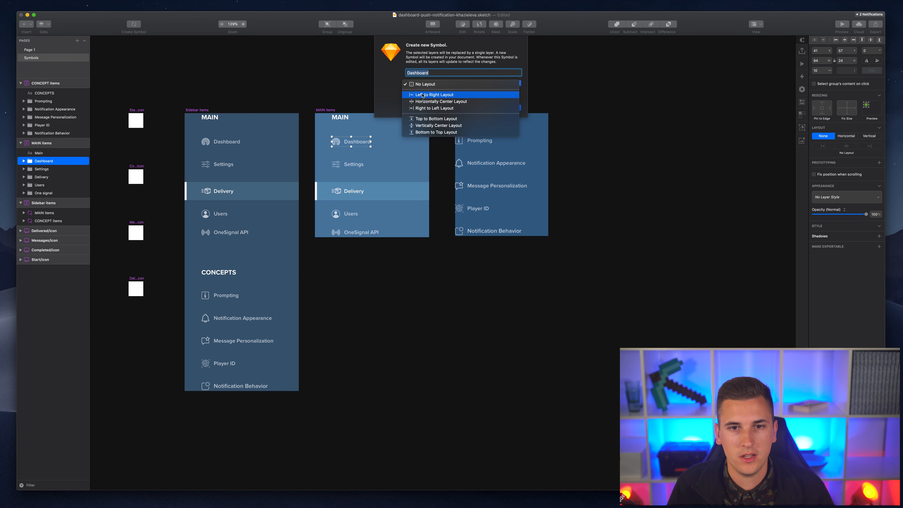
click(422, 95)
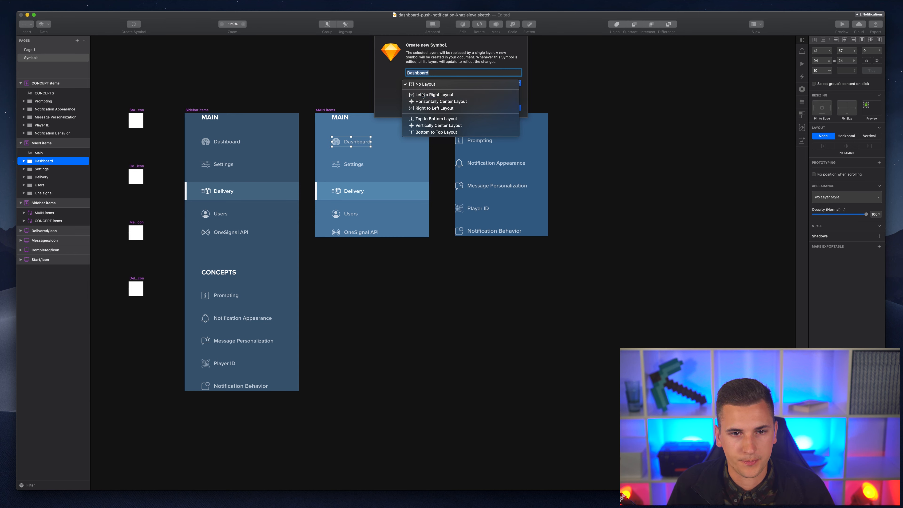
click(509, 108)
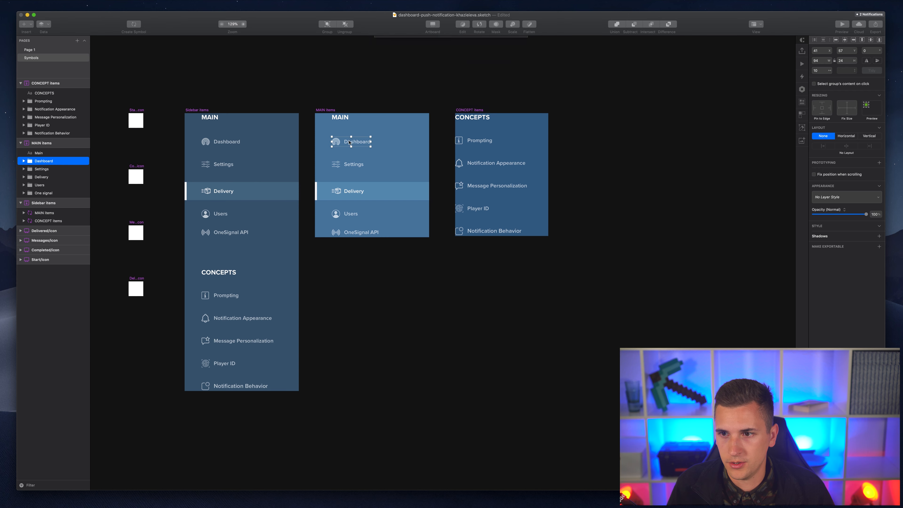
- Turn the Settings entry into a left-to-right symbol
key(Tab)
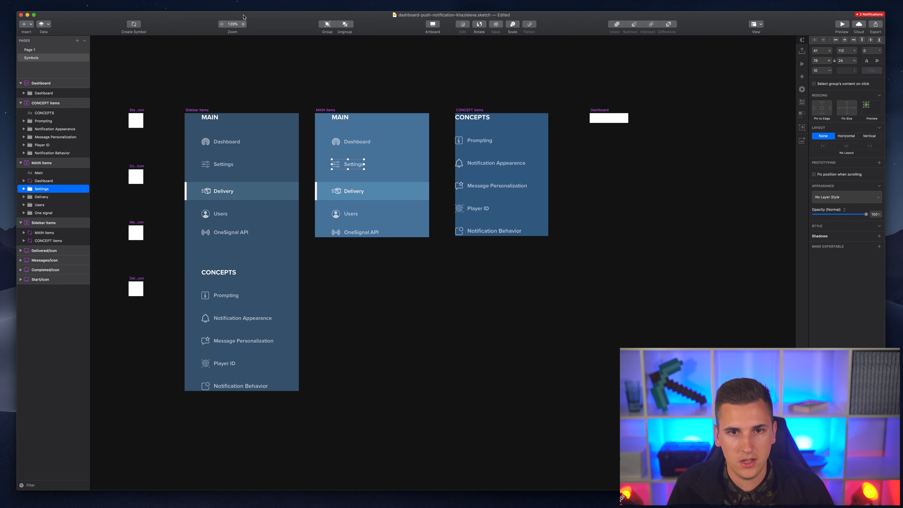
click(134, 24)
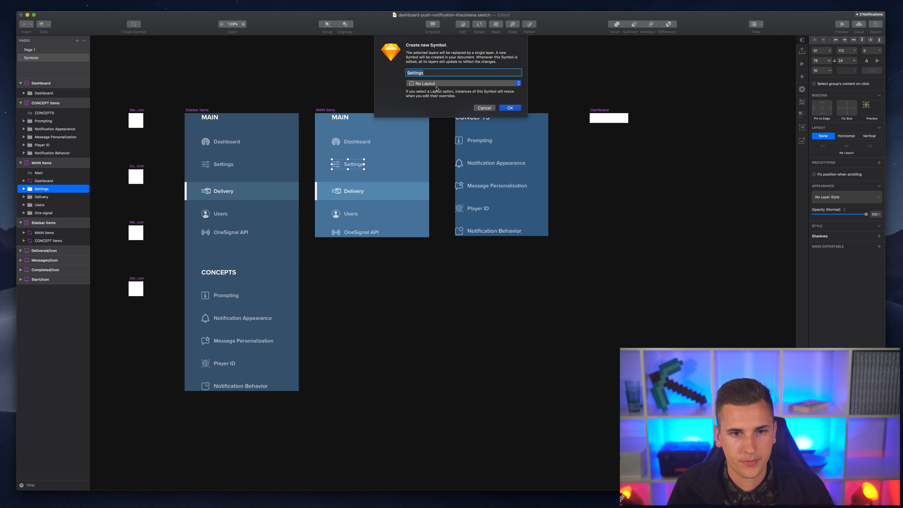
click(436, 86)
click(435, 94)
key(Return)
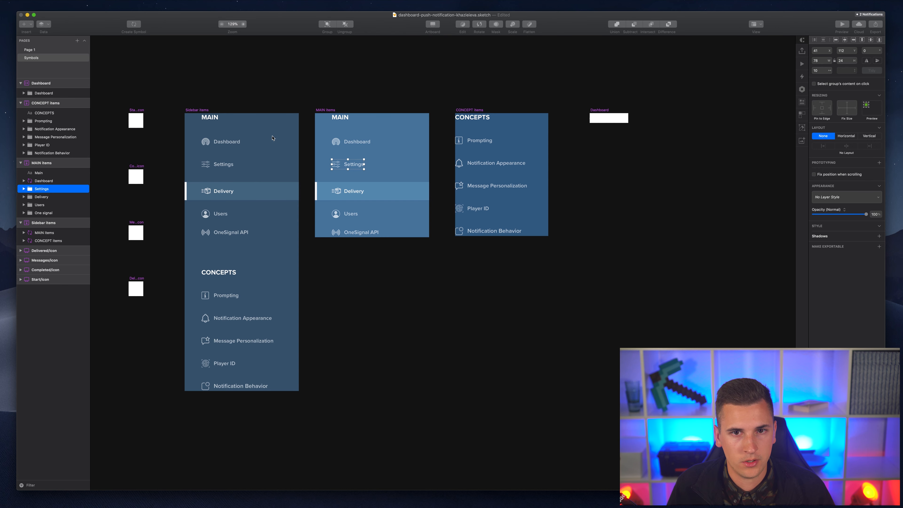
- Turn the Delivery entry into a left-to-right symbol
click(333, 185)
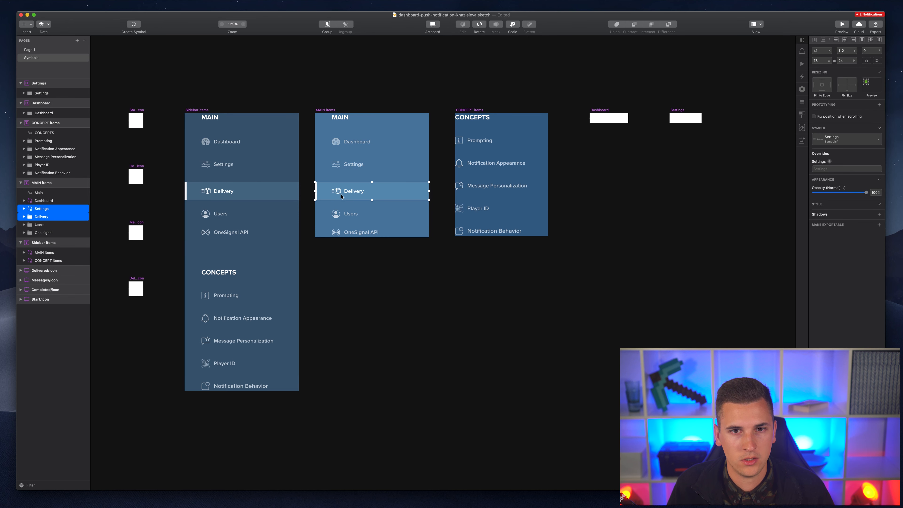
click(134, 24)
click(418, 85)
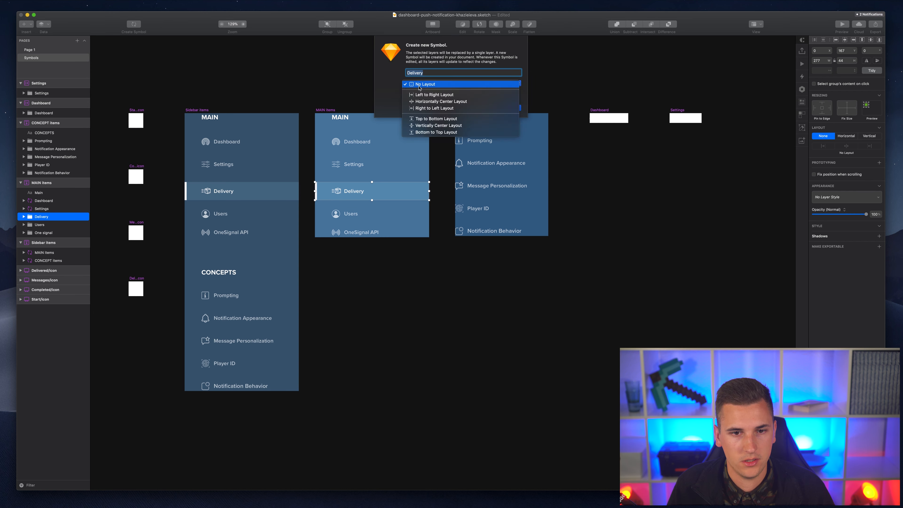
click(431, 91)
key(Return)
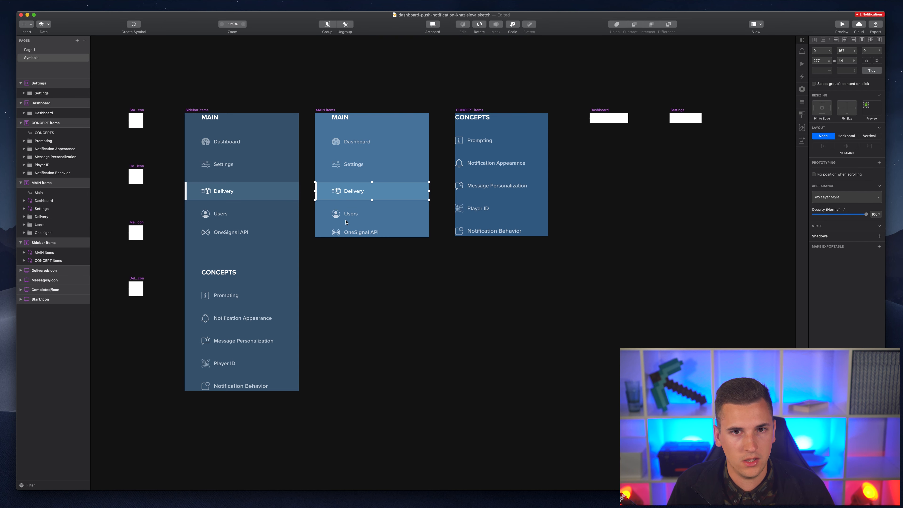
- Turn the Users entry into a left-to-right symbol
click(340, 214)
click(133, 26)
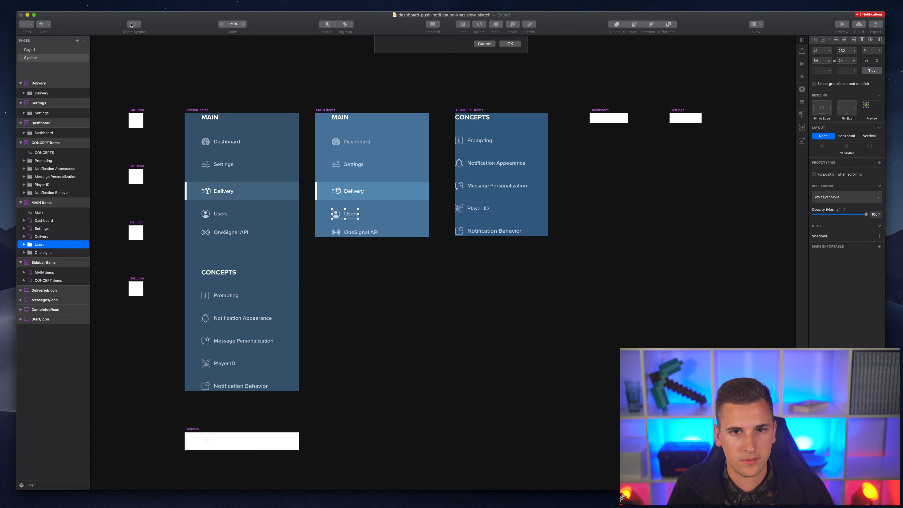
click(407, 83)
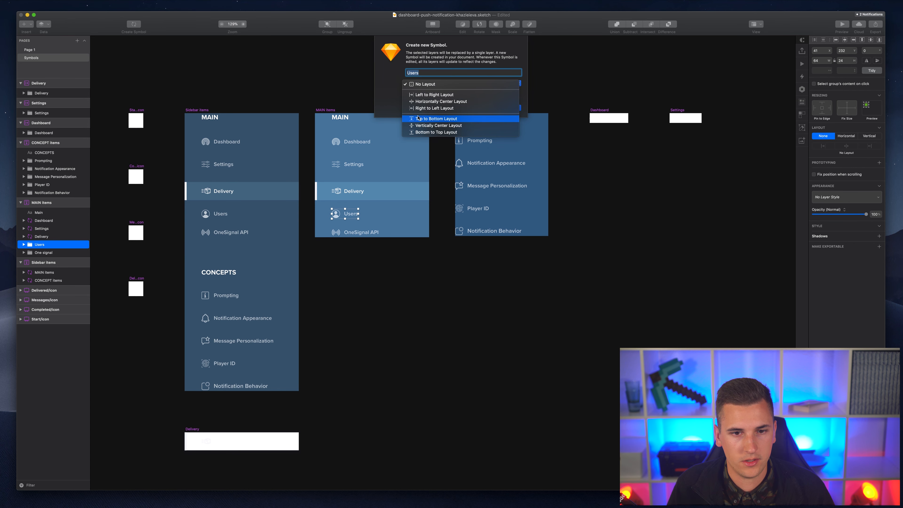
click(426, 95)
key(Return)
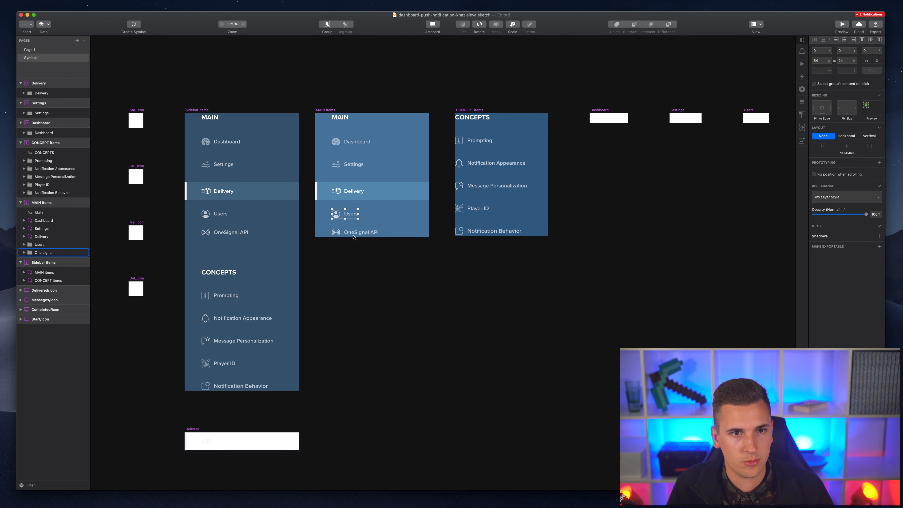
- Turn the OneSignal API entry into a left-to-right 'One signal' symbol
click(358, 232)
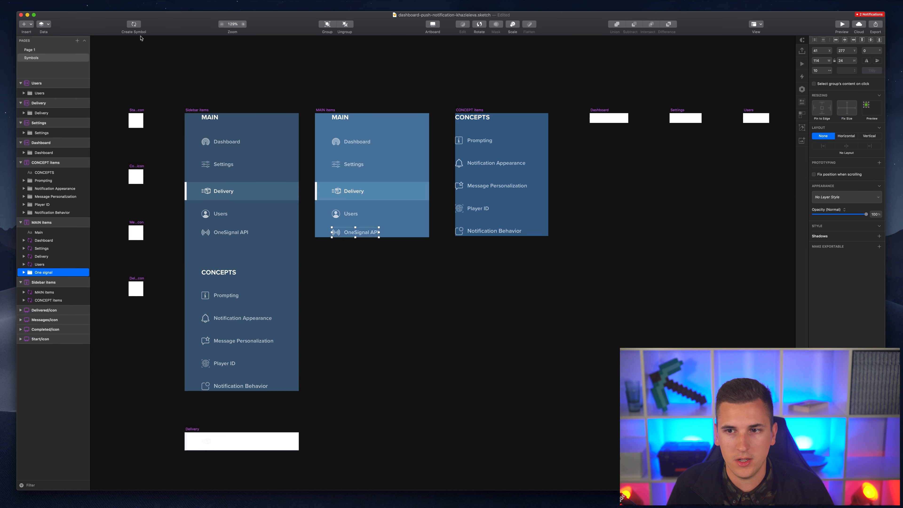
click(133, 25)
click(423, 83)
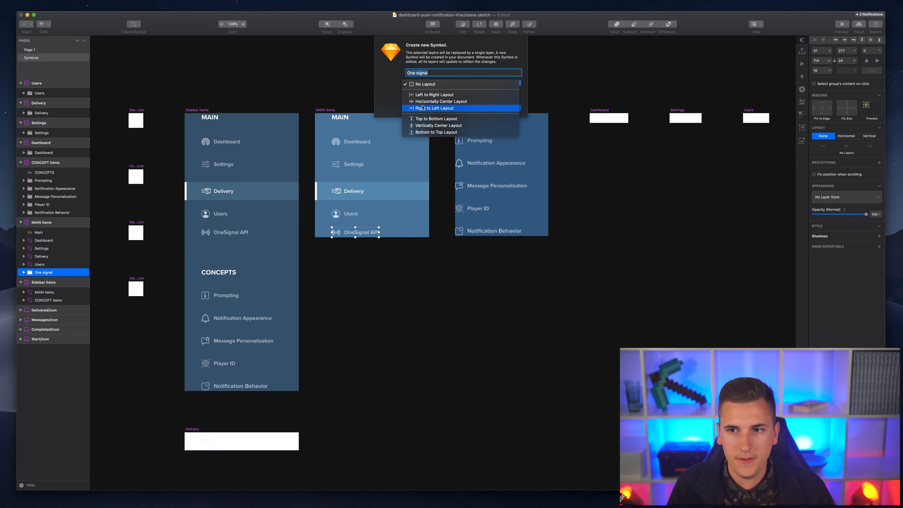
click(425, 94)
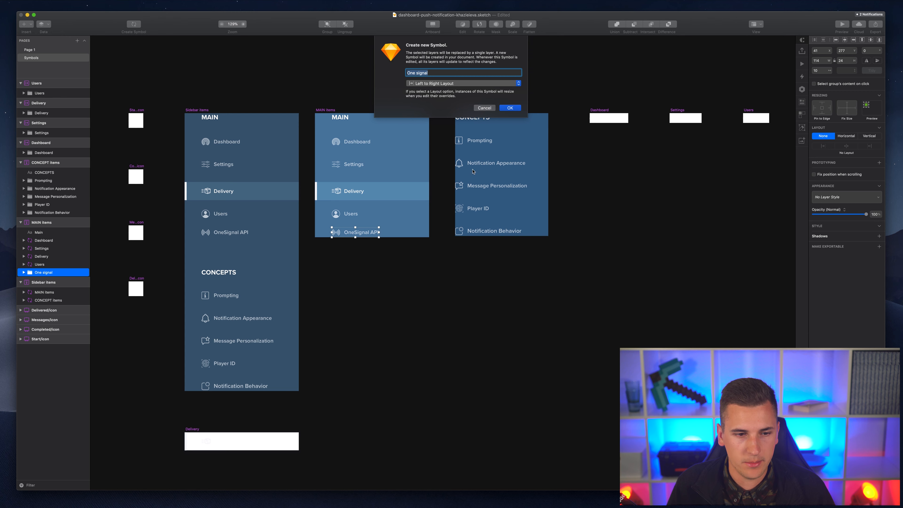
key(Return)
scroll(357, 163, down, 3)
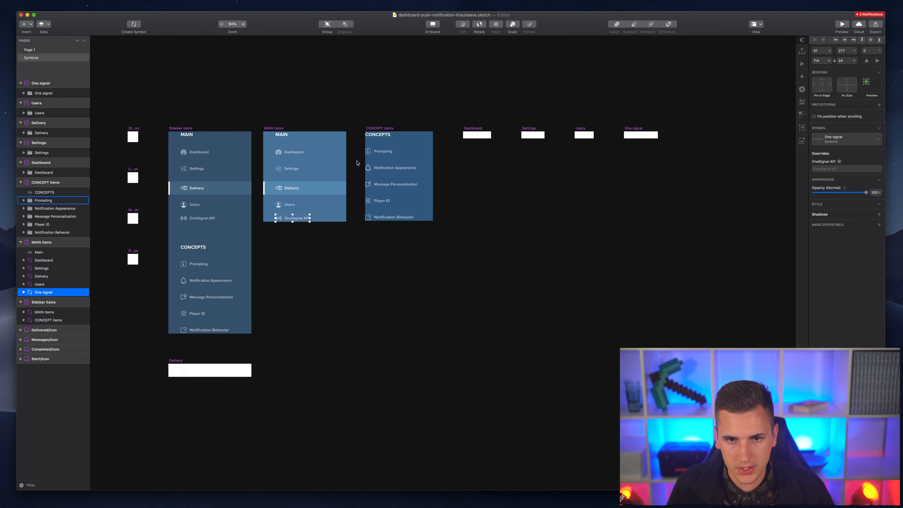
- Move the Delivery master below Dashboard and select all five item symbol artboards
drag(175, 360, 468, 151)
scroll(412, 176, left, 2)
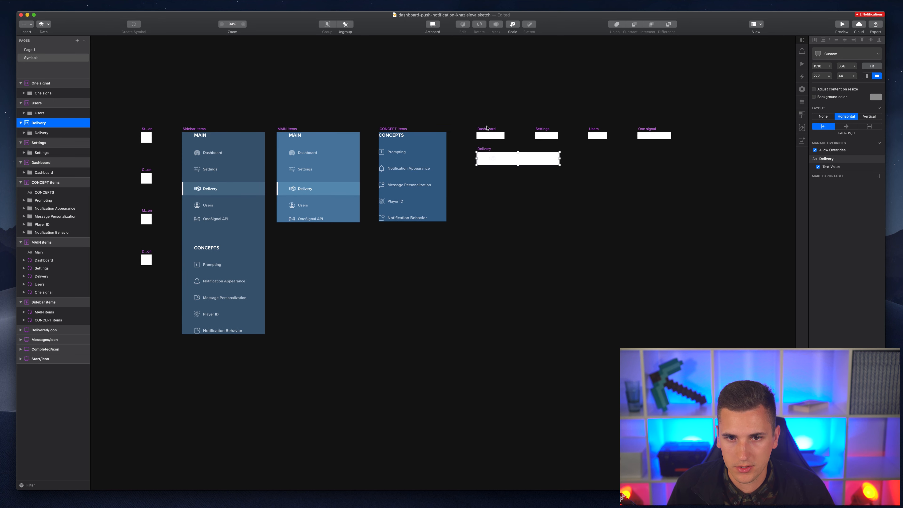
click(487, 129)
shift+click(542, 129)
shift+click(591, 129)
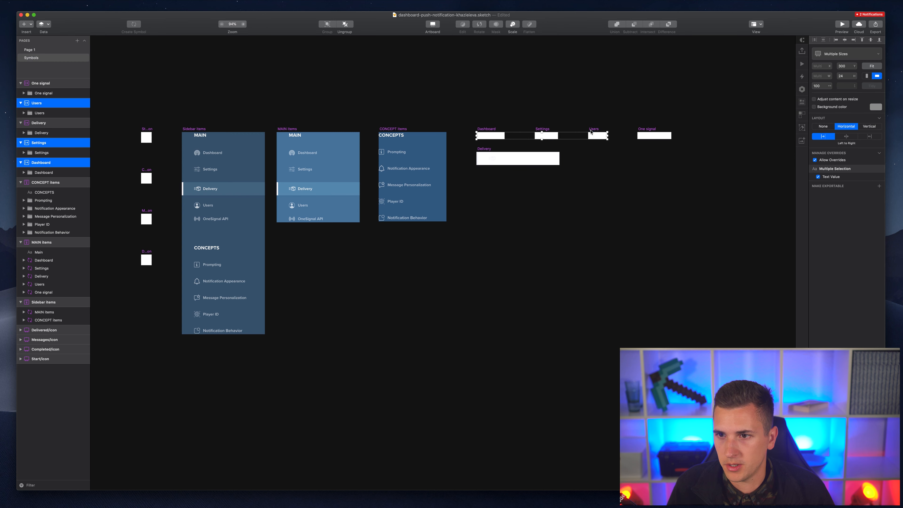
shift+click(647, 128)
shift+click(483, 149)
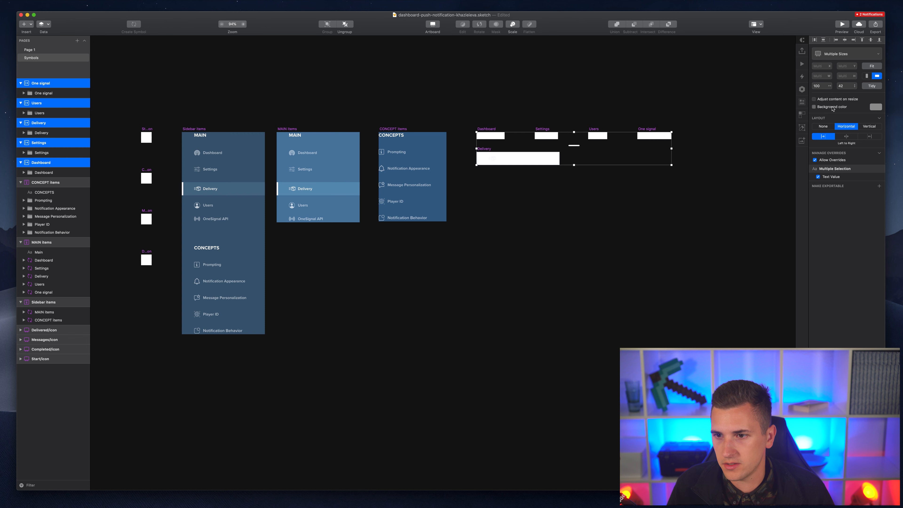
- Give the five item symbols a dark blue 476D96 background, then return to Page 1
click(813, 106)
click(874, 107)
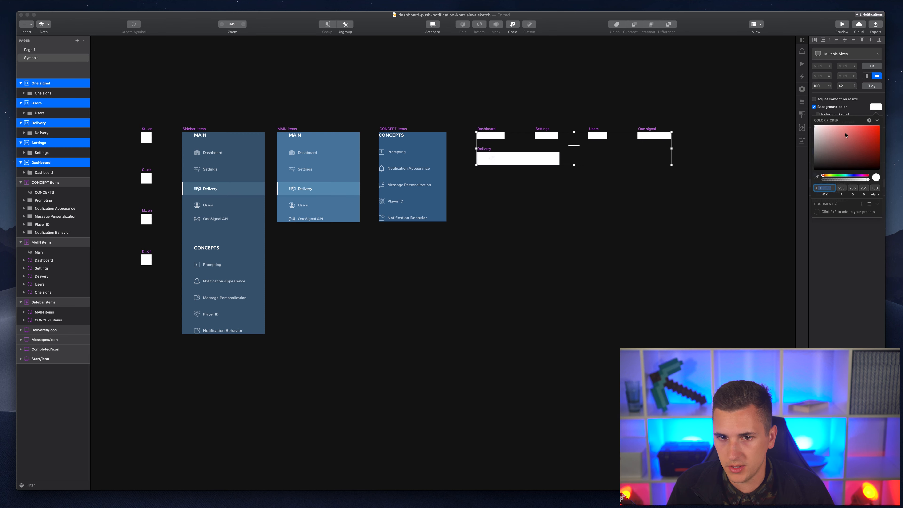
drag(847, 175, 849, 175)
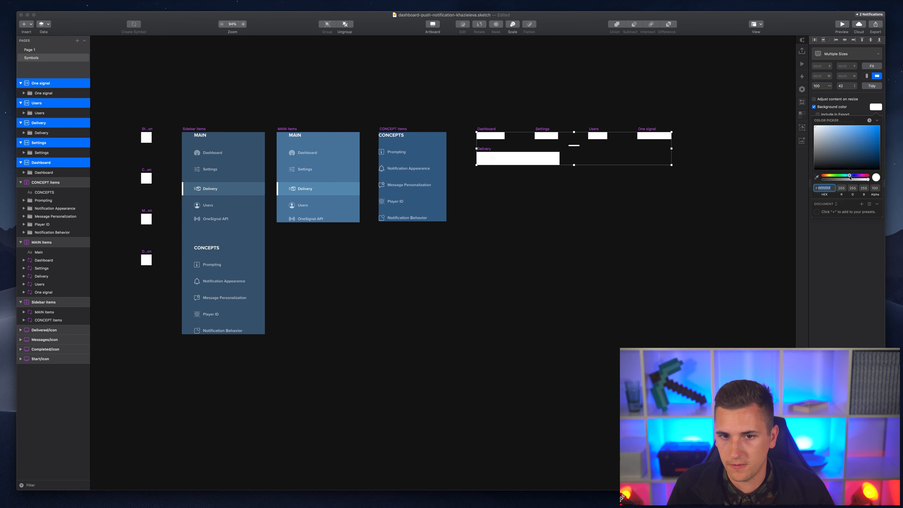
click(852, 128)
drag(852, 128, 848, 145)
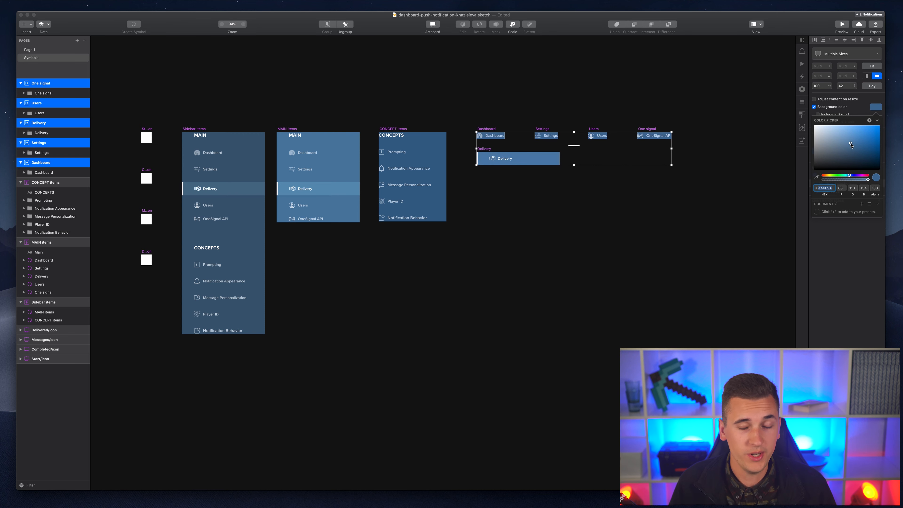
click(528, 219)
click(528, 218)
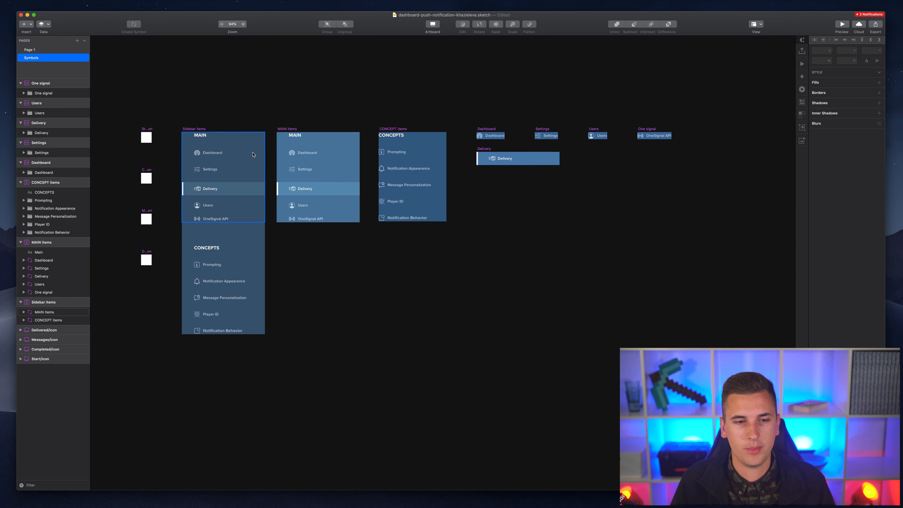
click(44, 51)
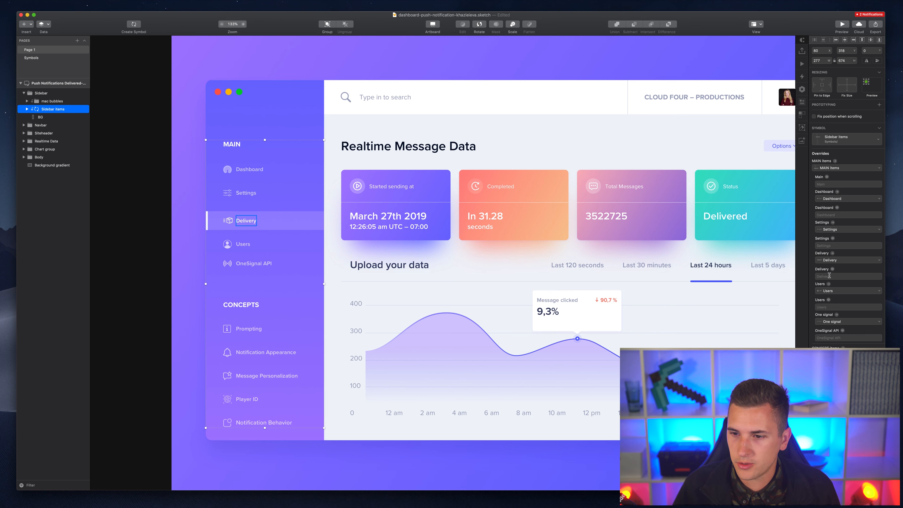
scroll(829, 277, down, 3)
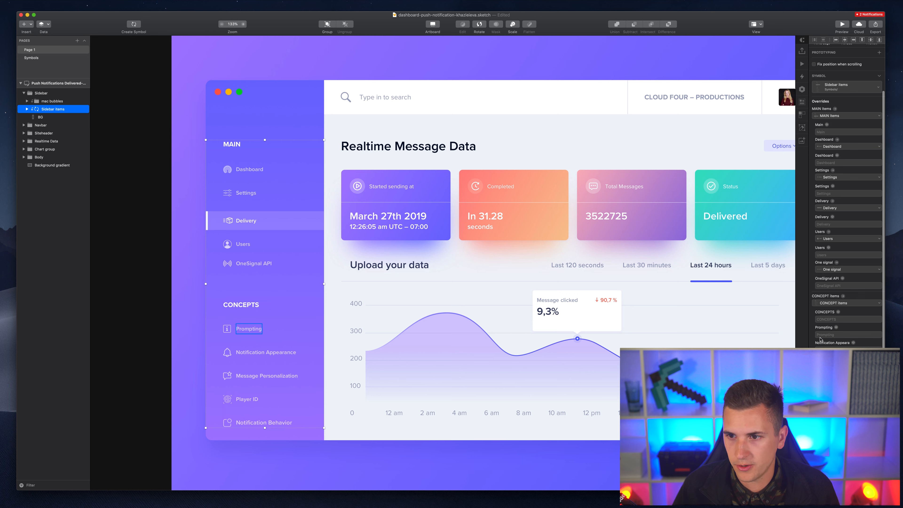
scroll(817, 271, up, 3)
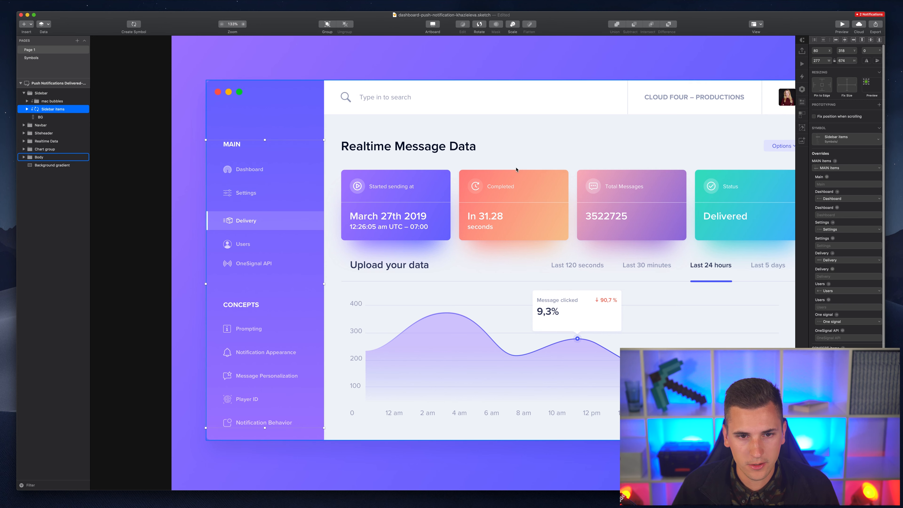
scroll(162, 147, up, 5)
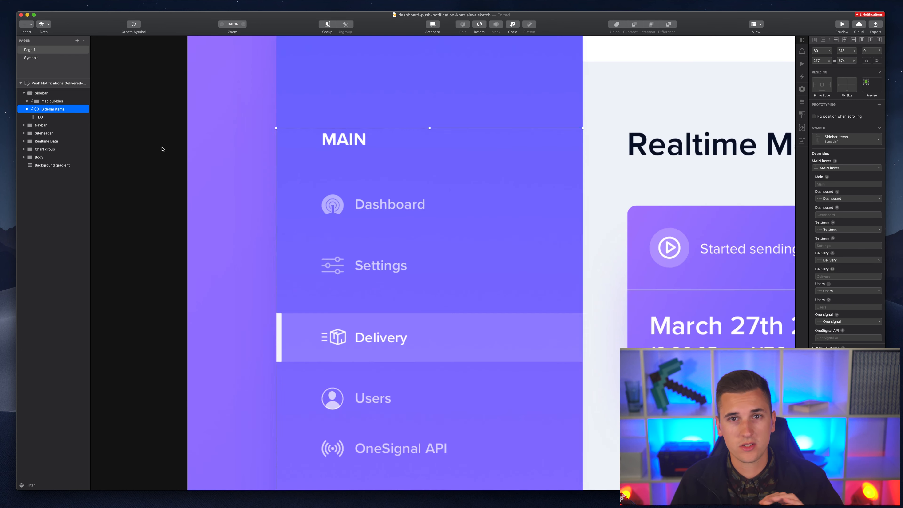
scroll(327, 210, down, 3)
scroll(328, 210, down, 3)
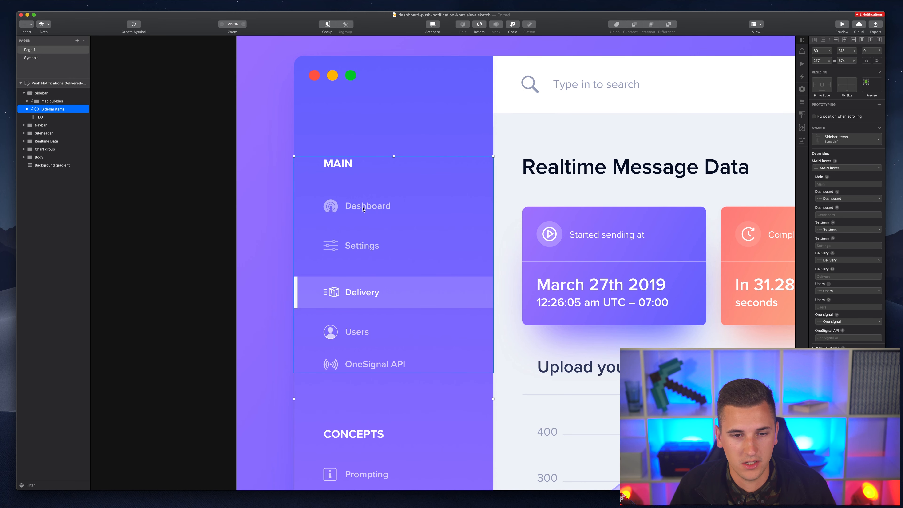
click(361, 246)
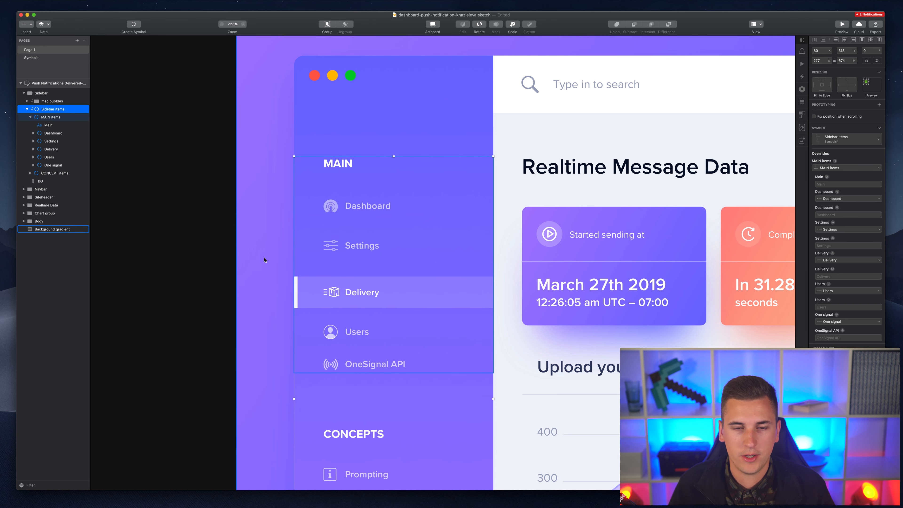
click(362, 246)
double_click(362, 247)
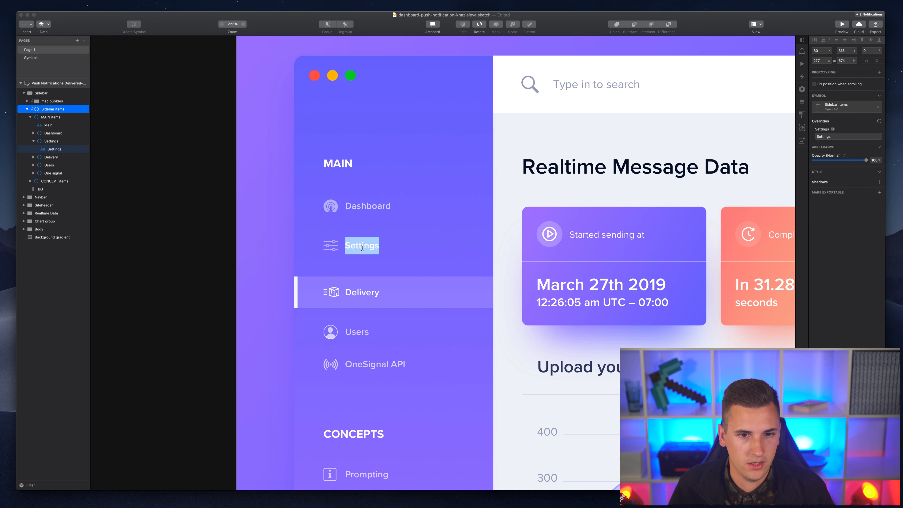
key(Right)
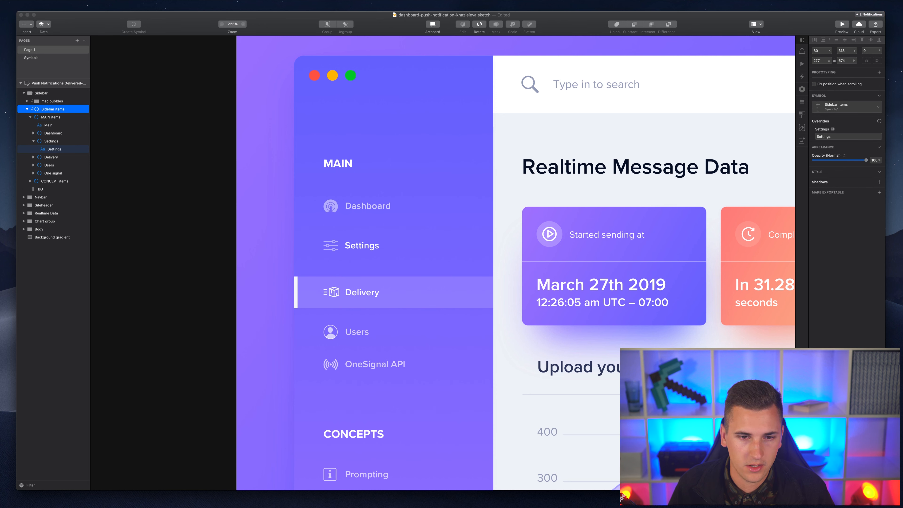
text(LOOL)
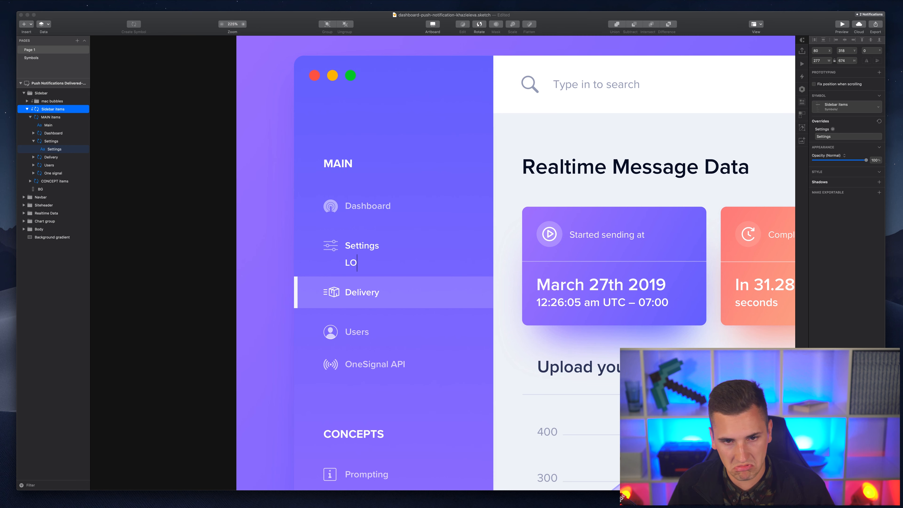
key(BackSpace)
key(BackSpace)
key(BackSpace)
key(BackSpace)
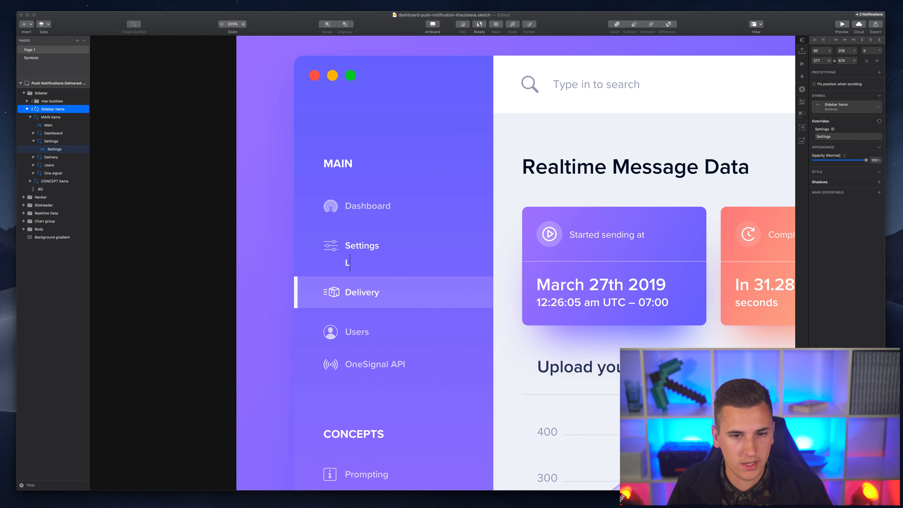
text(Settings)
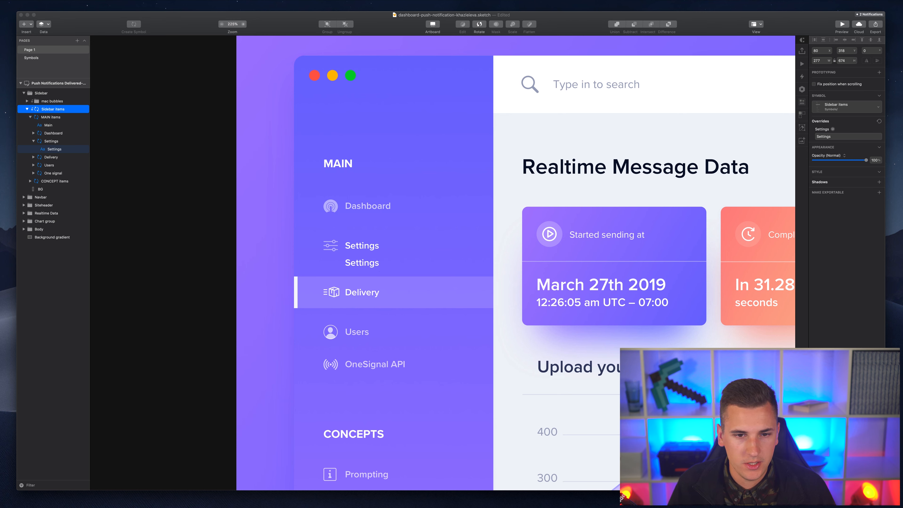
key(Escape)
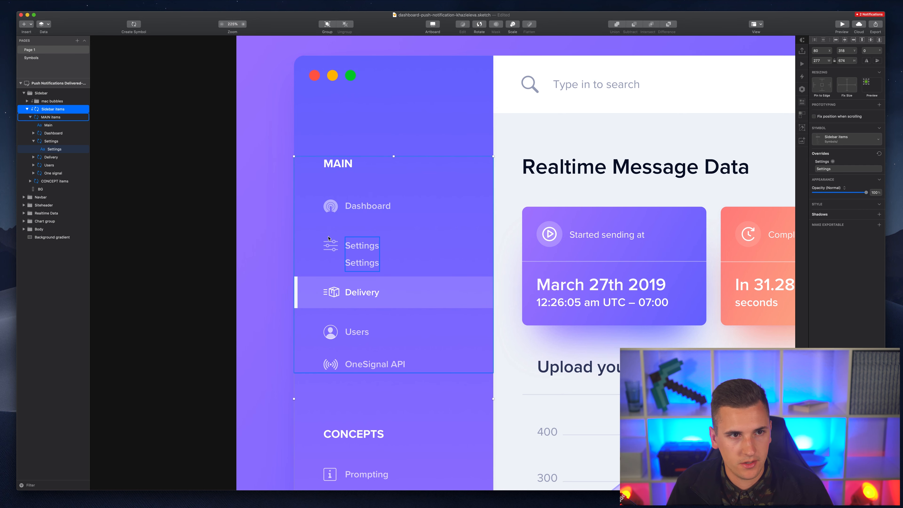
double_click(353, 265)
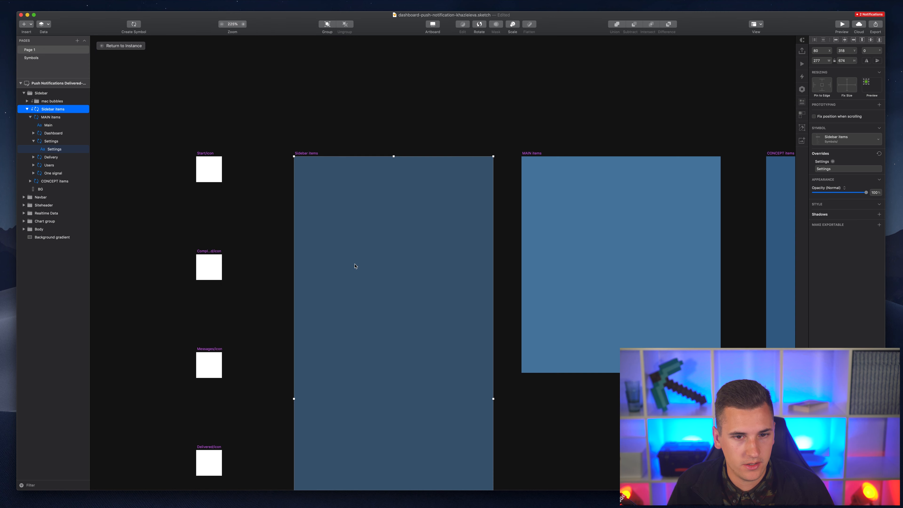
click(115, 50)
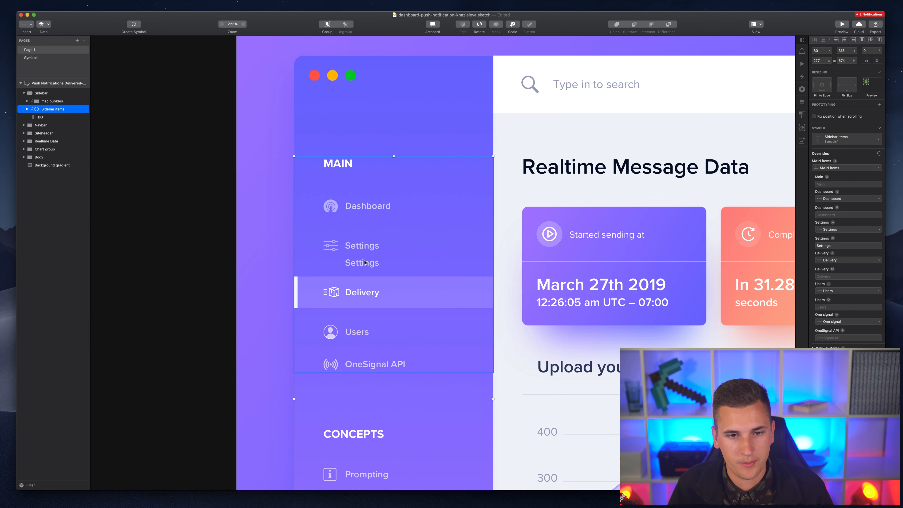
double_click(364, 263)
key(super+c)
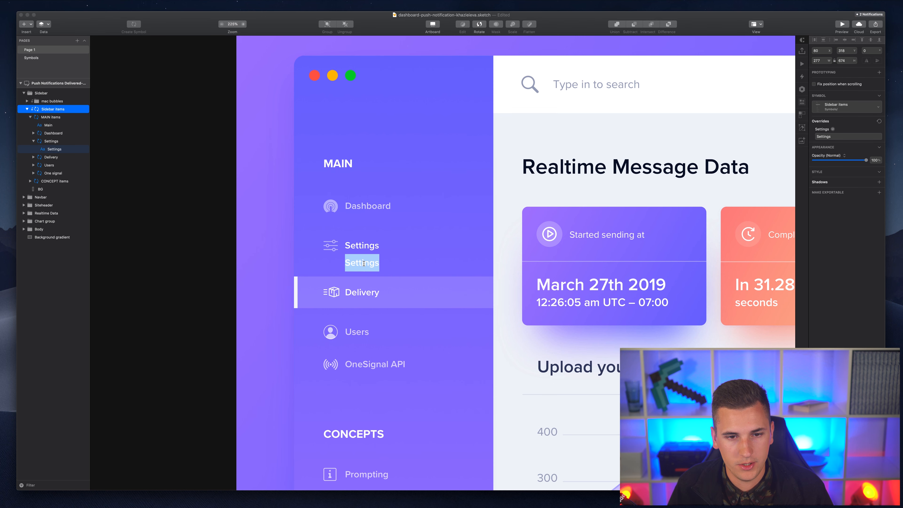
key(BackSpace)
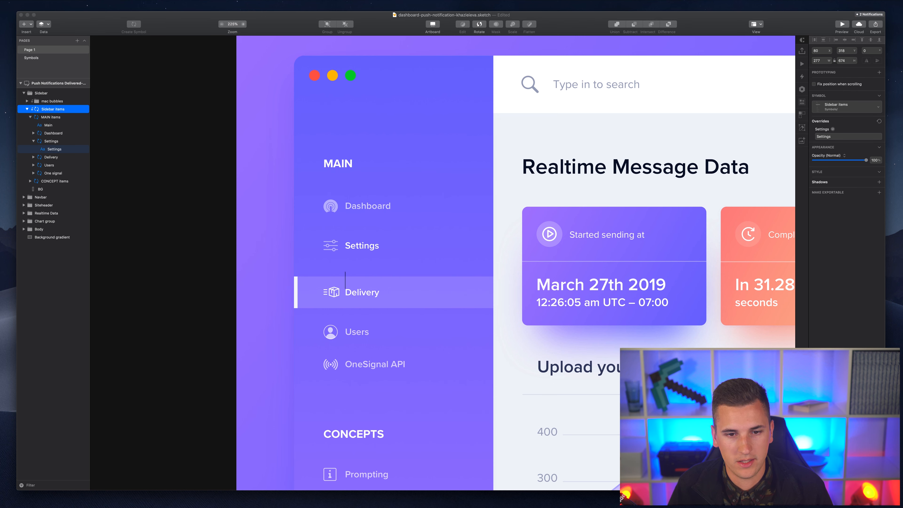
key(super+v)
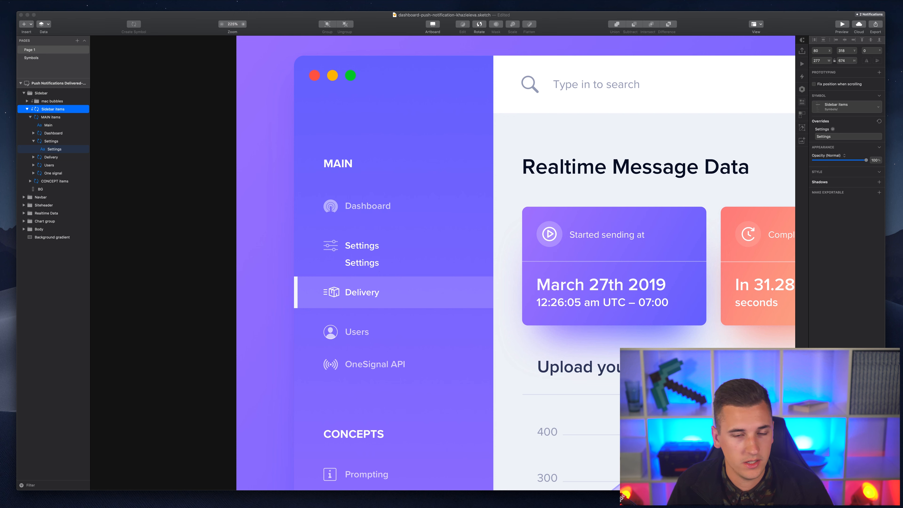
key(Return)
key(super+v)
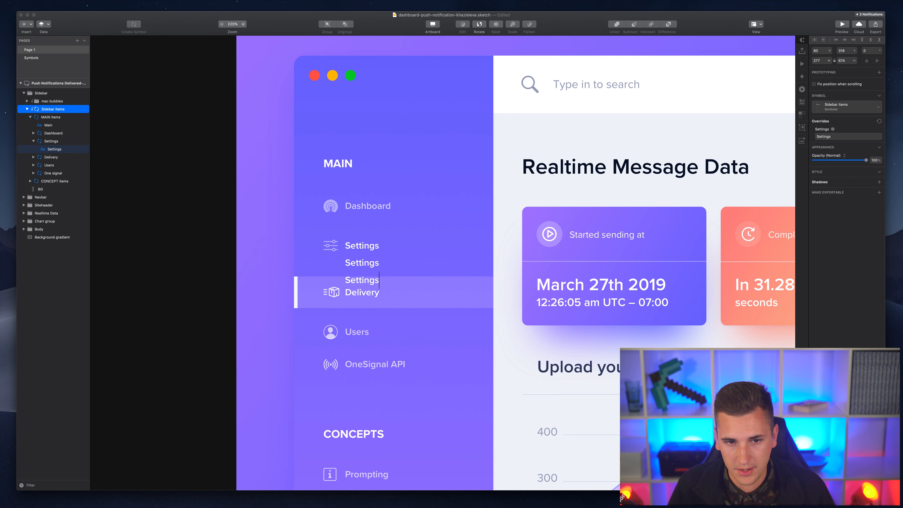
click(352, 275)
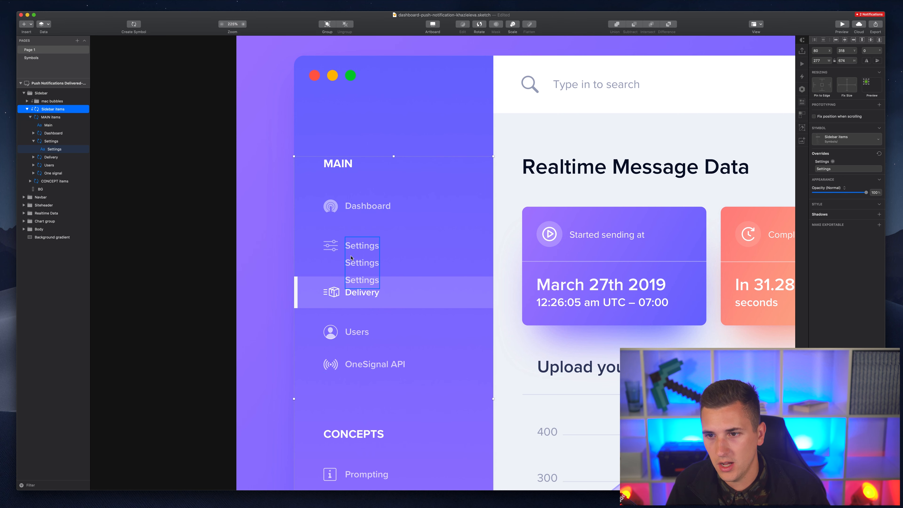
click(833, 169)
key(BackSpace)
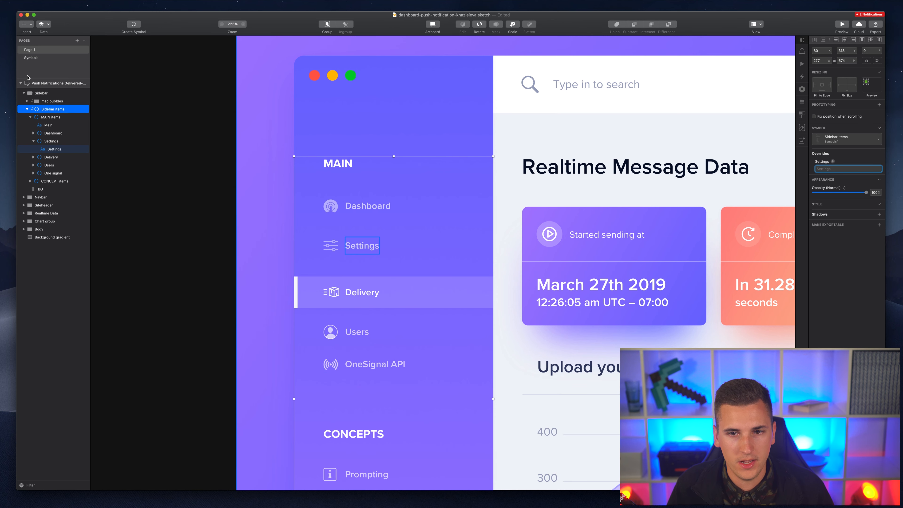
- On the Symbols page, scroll around and select the MAIN items instance nested in Sidebar items
click(34, 60)
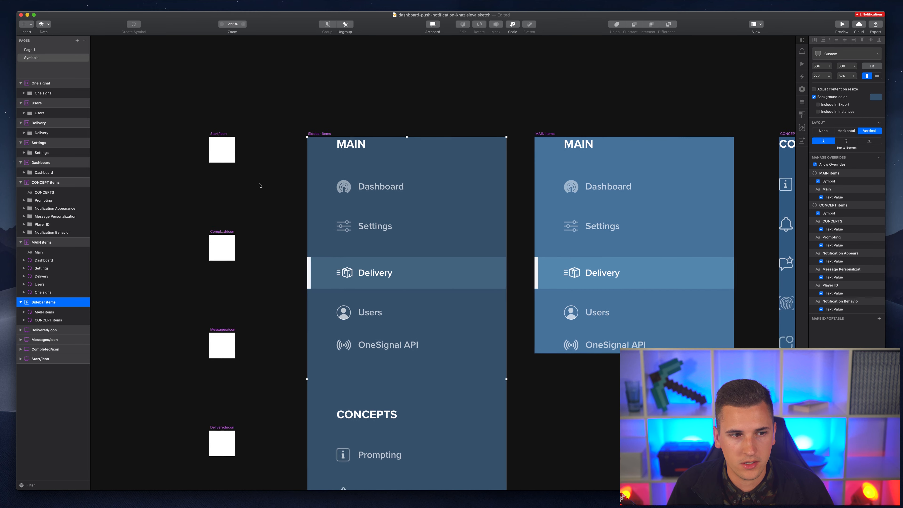
scroll(259, 185, right, 10)
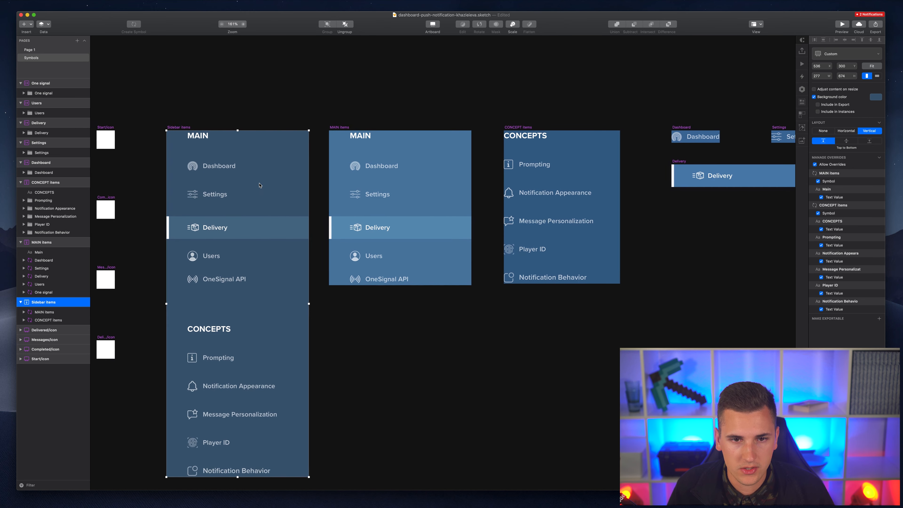
click(335, 127)
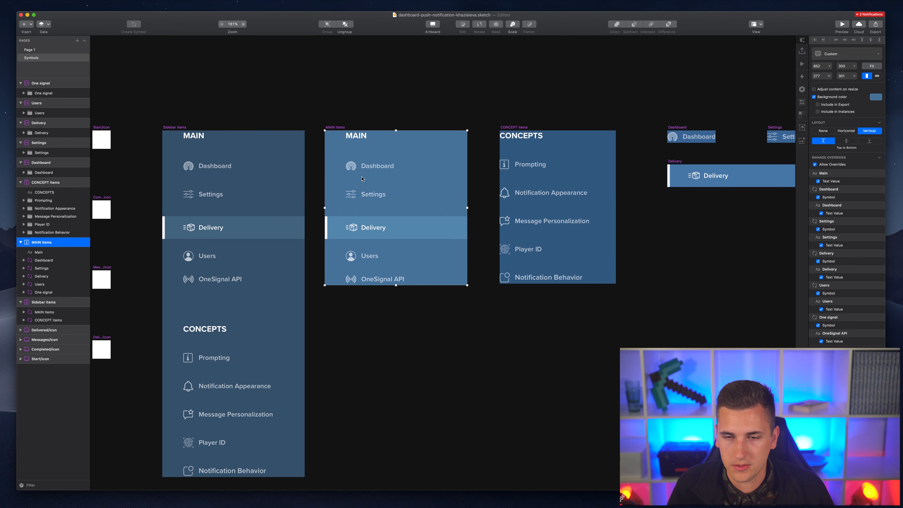
scroll(366, 185, right, 5)
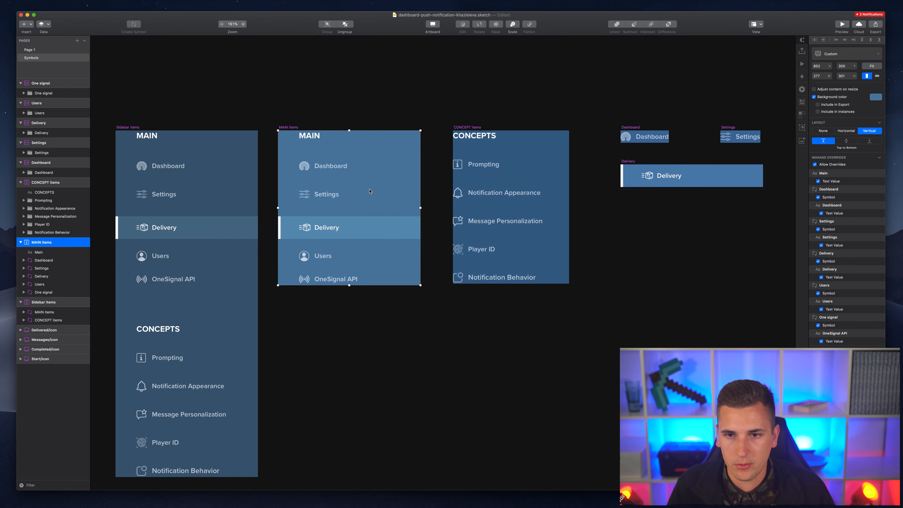
scroll(369, 191, left, 2)
scroll(531, 174, right, 6)
scroll(557, 175, down, 2)
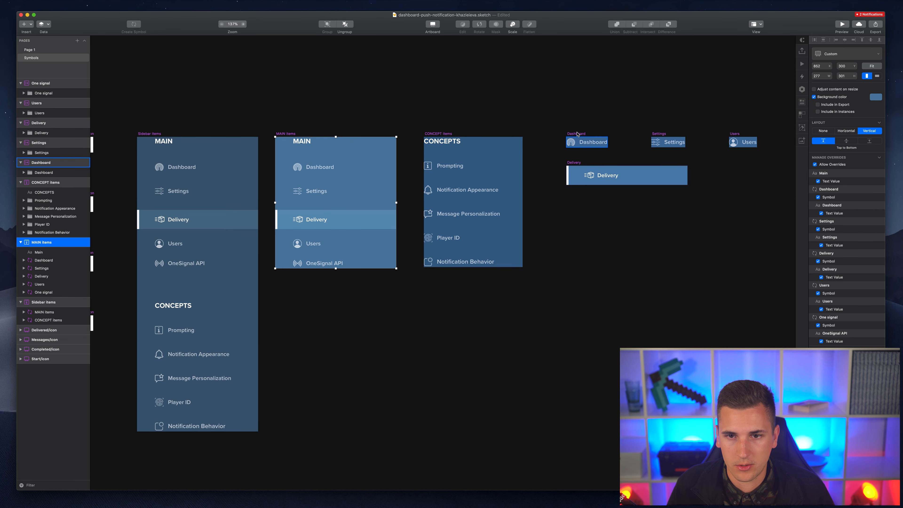
scroll(577, 134, right, 6)
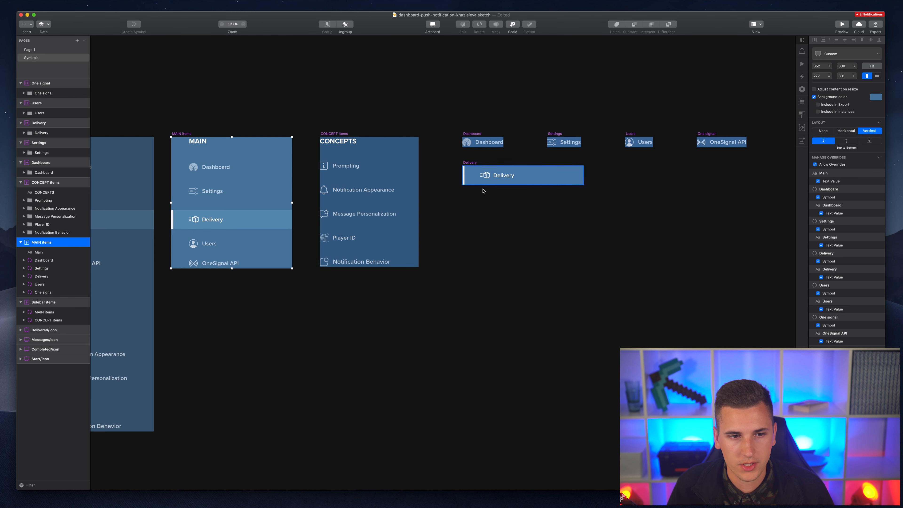
scroll(448, 182, left, 2)
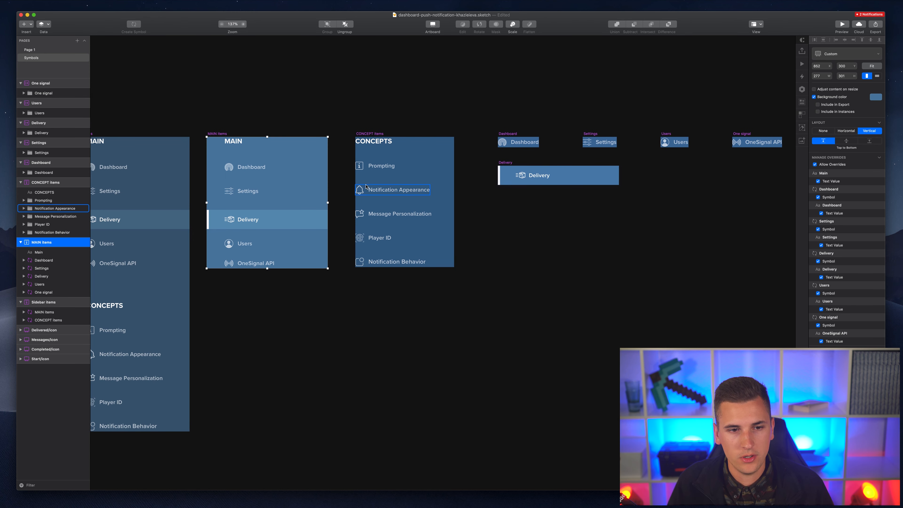
scroll(426, 177, left, 8)
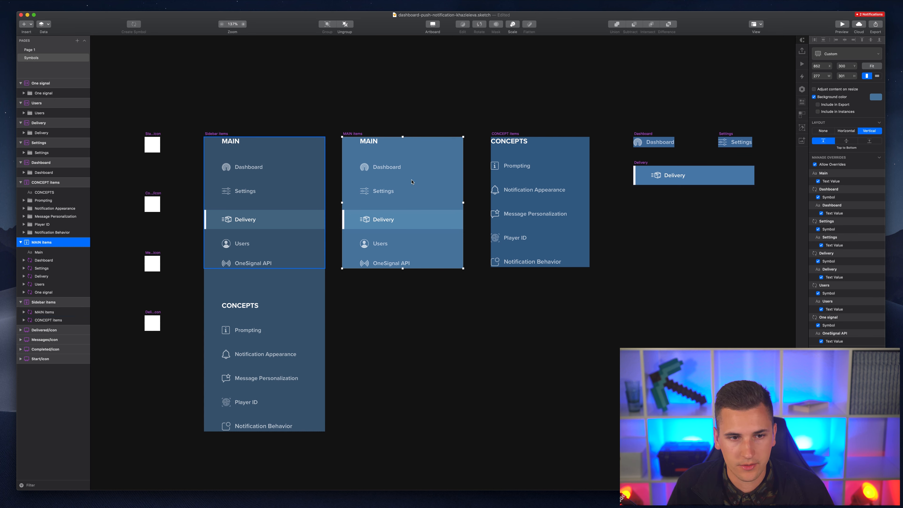
click(261, 238)
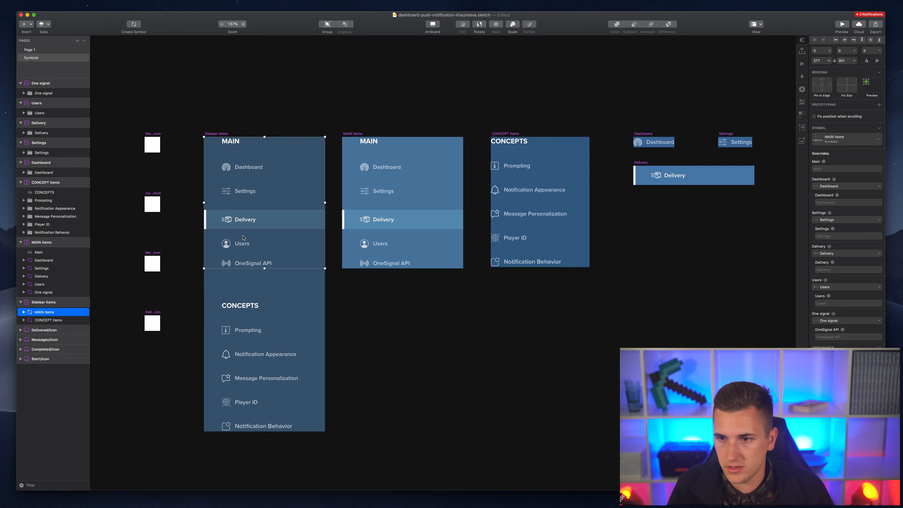
scroll(241, 246, right, 8)
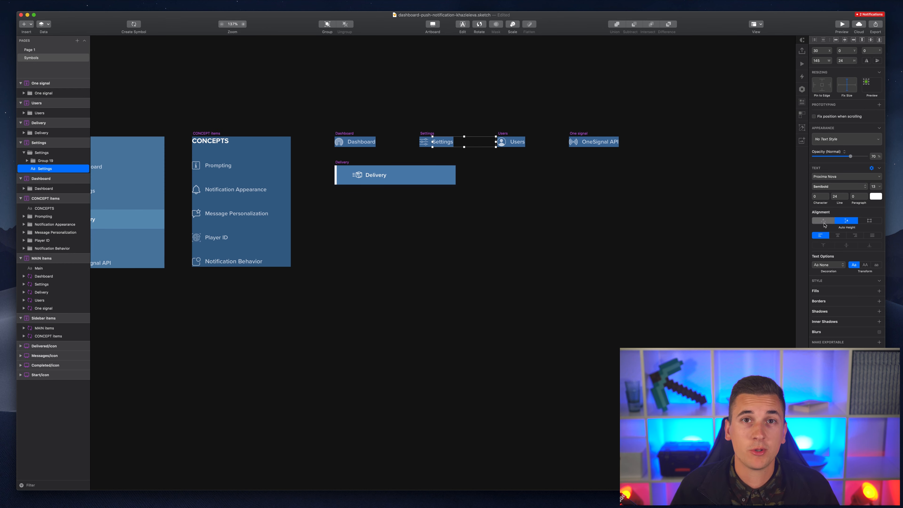
- Select the five item symbol artboards and arrange them in a vertical, top-to-bottom layout
click(249, 104)
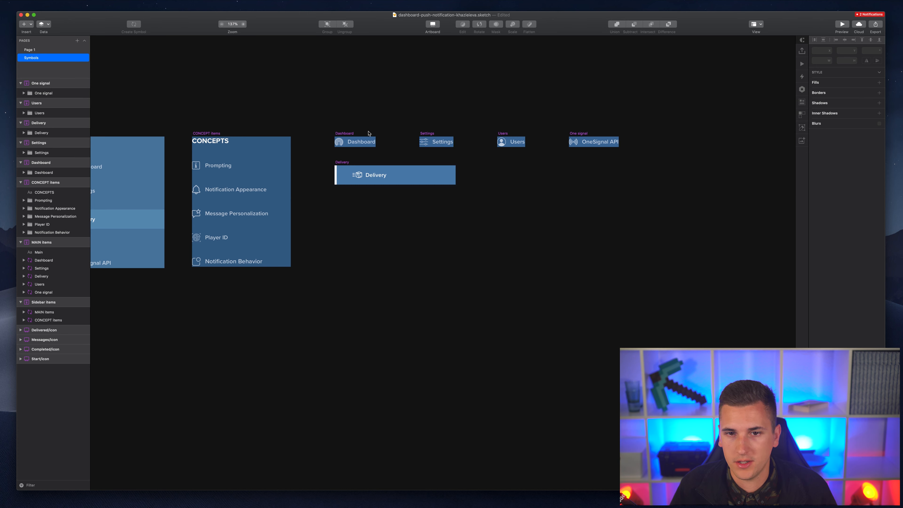
click(335, 134)
shift+click(427, 133)
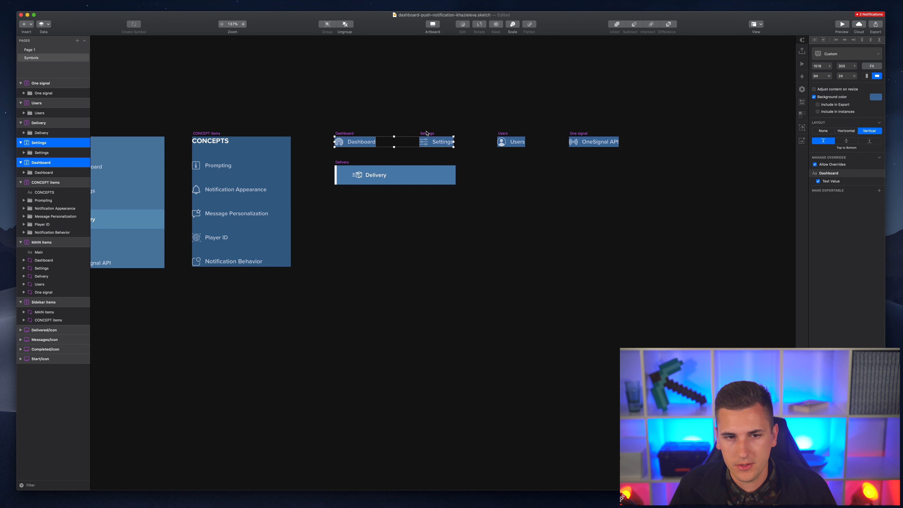
shift+click(502, 133)
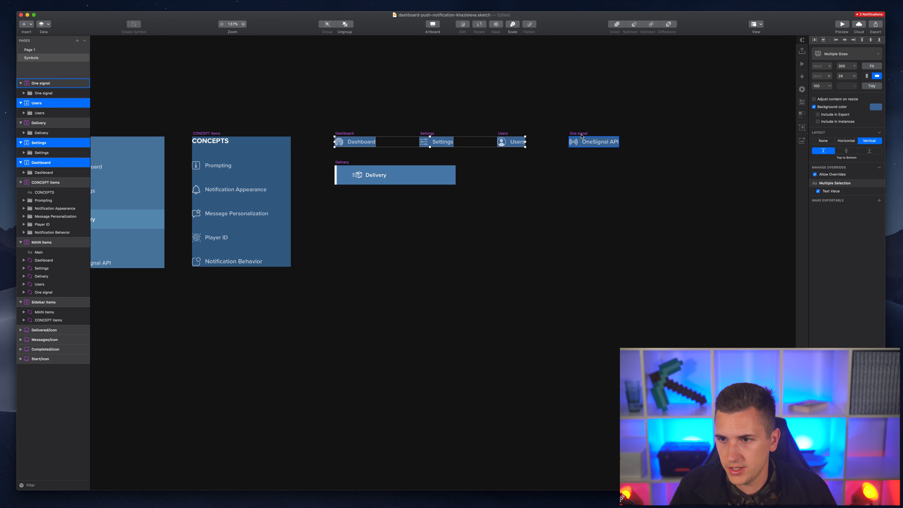
shift+click(578, 133)
shift+click(342, 162)
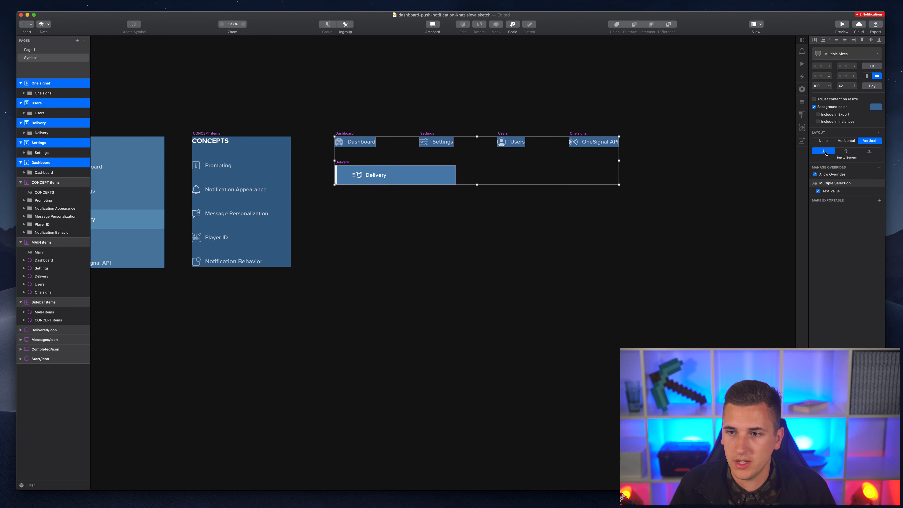
click(845, 140)
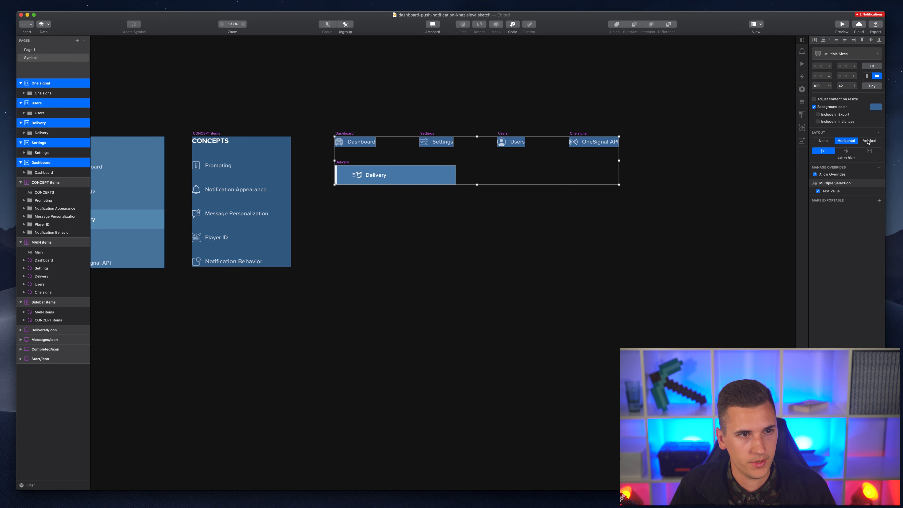
click(868, 141)
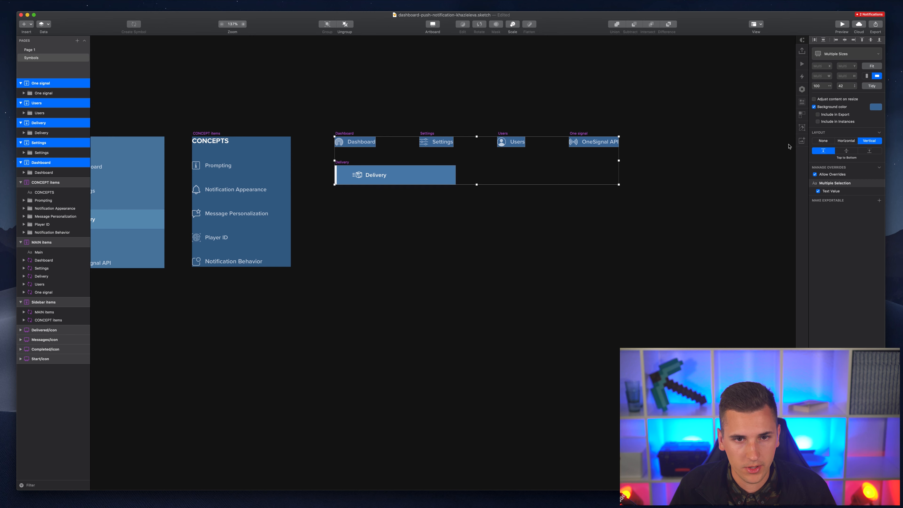
click(27, 50)
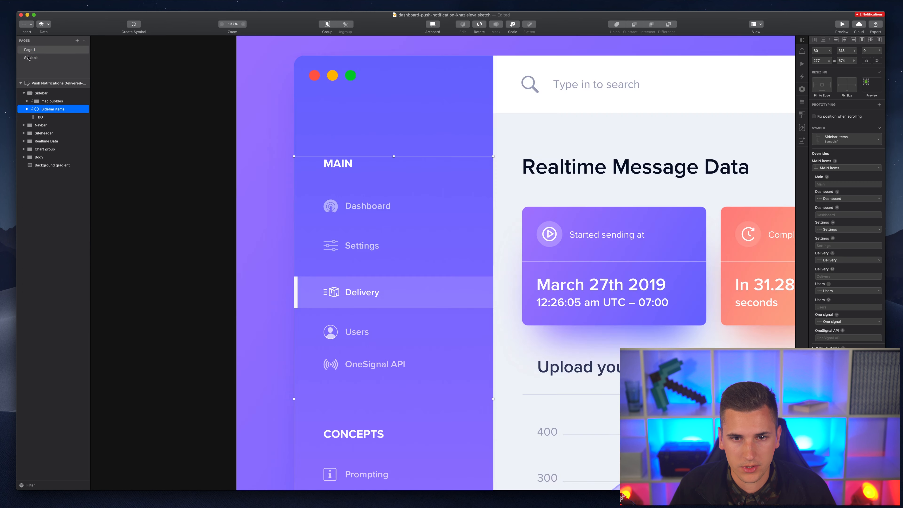
click(29, 58)
click(322, 151)
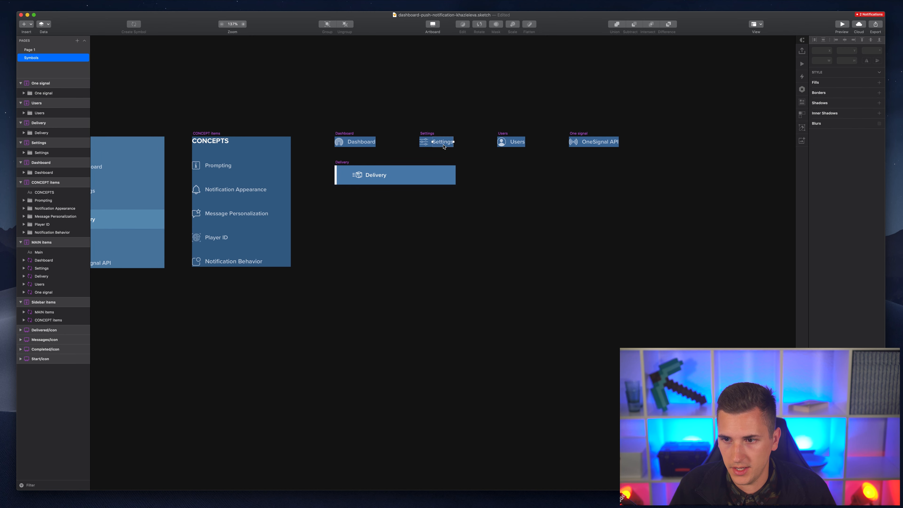
- Give the Settings label a fixed width of 146, then return to Page 1
click(443, 147)
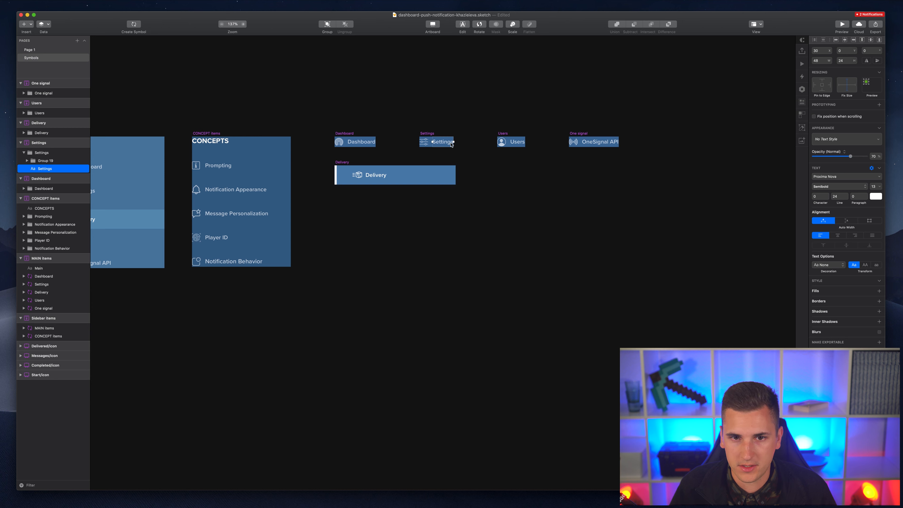
click(854, 222)
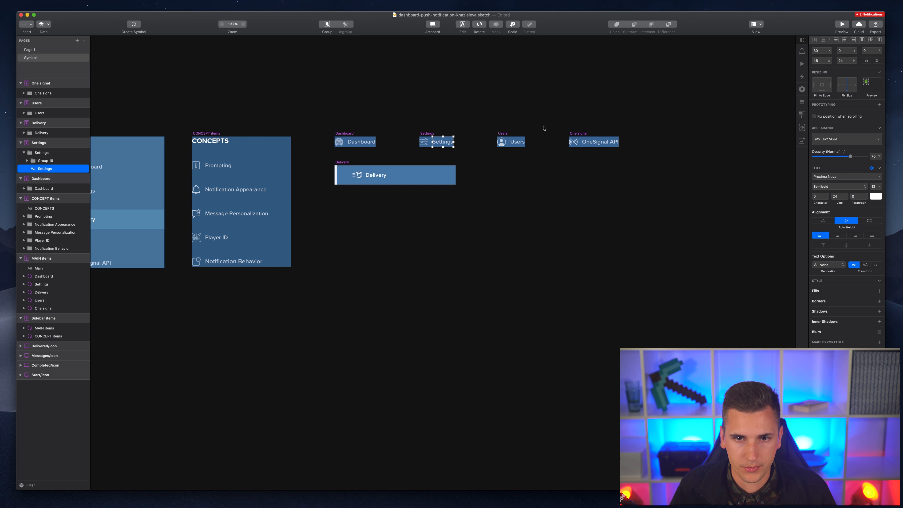
drag(454, 142, 496, 141)
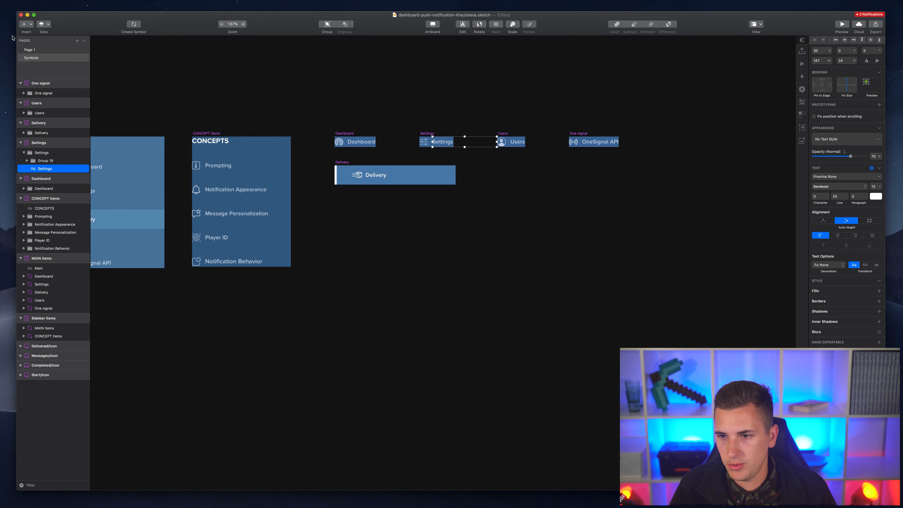
click(35, 51)
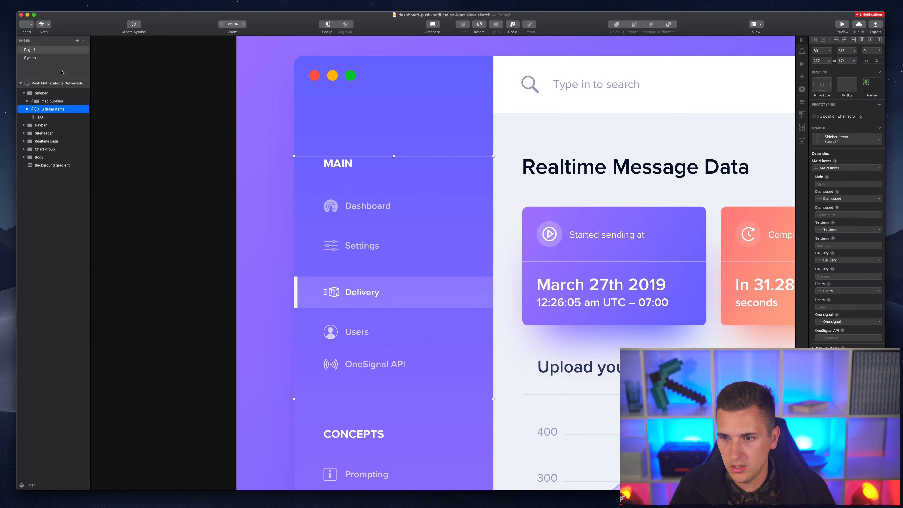
click(61, 59)
click(35, 49)
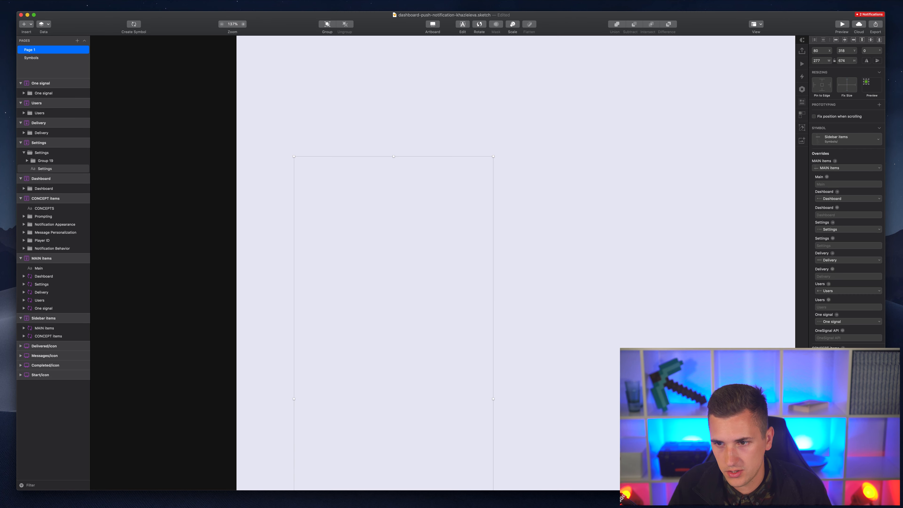
click(824, 245)
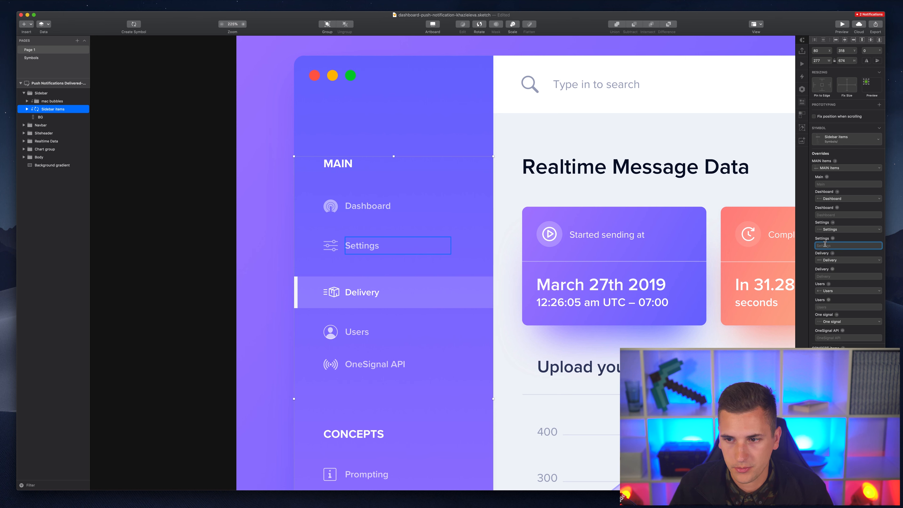
text(Settings)
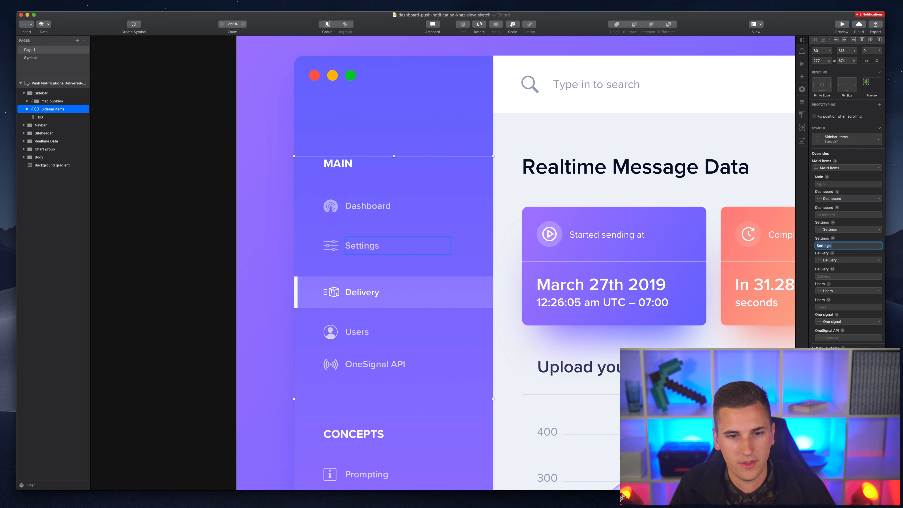
text( Settings)
key(super+a)
key(super+v)
key(super+v)
key(super+v)
key(super+v)
key(super+a)
key(super+v)
key(super+v)
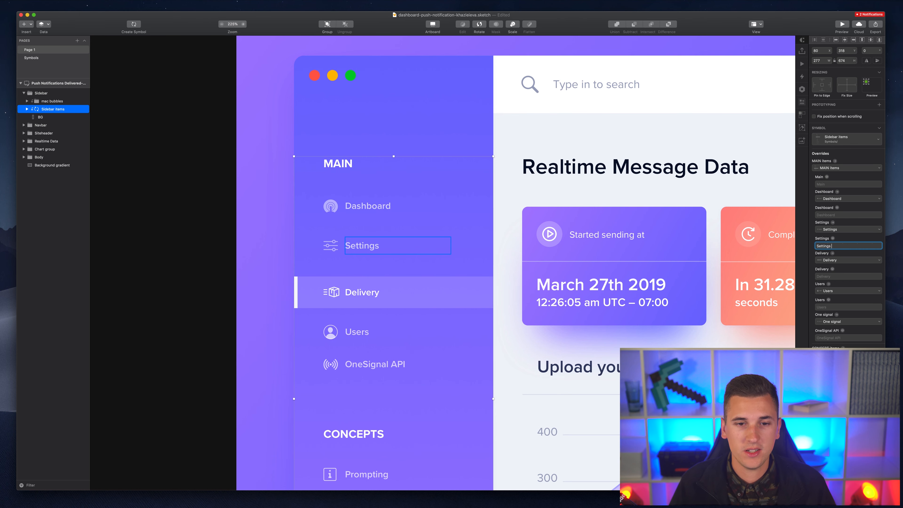
key(Return)
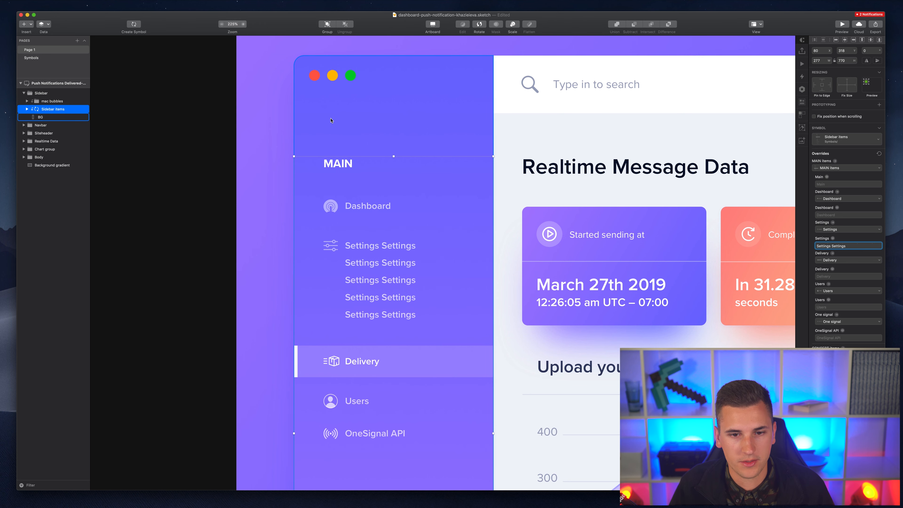
click(229, 25)
scroll(226, 113, up, 2)
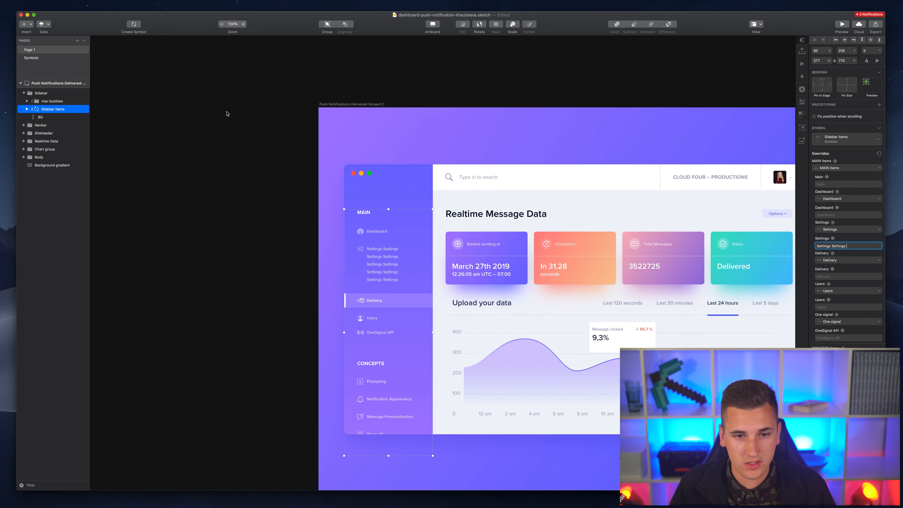
scroll(370, 261, right, 2)
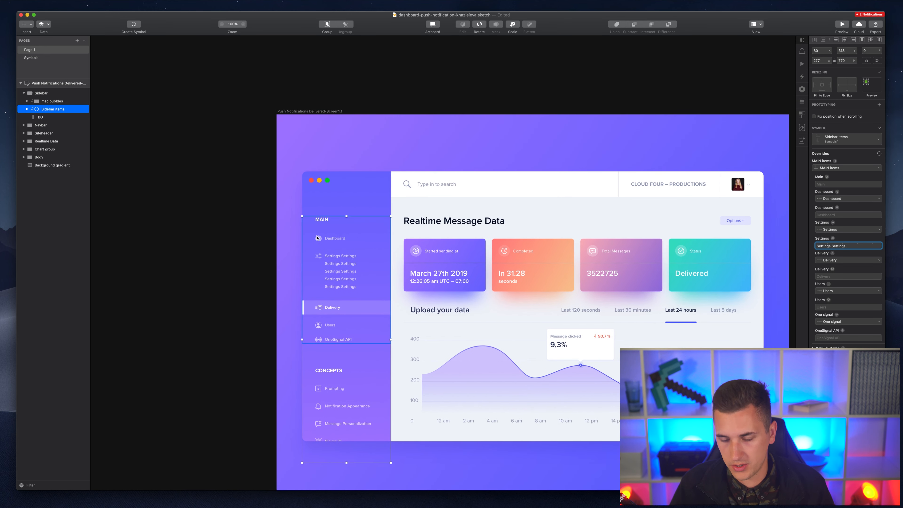
scroll(324, 247, up, 3)
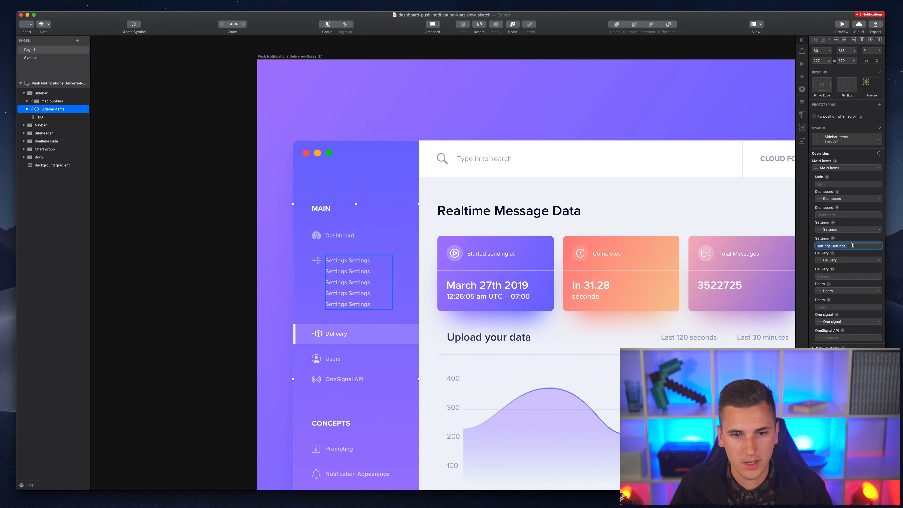
text(Settings Settings)
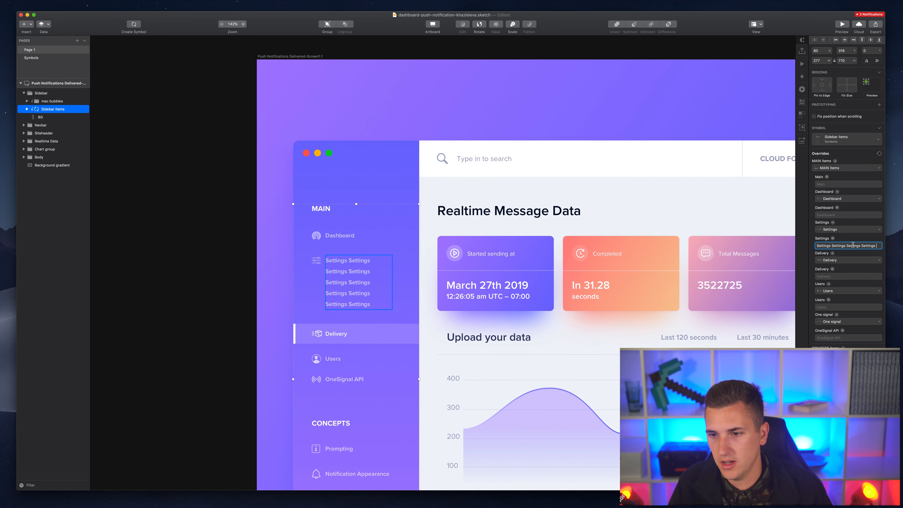
key(Return)
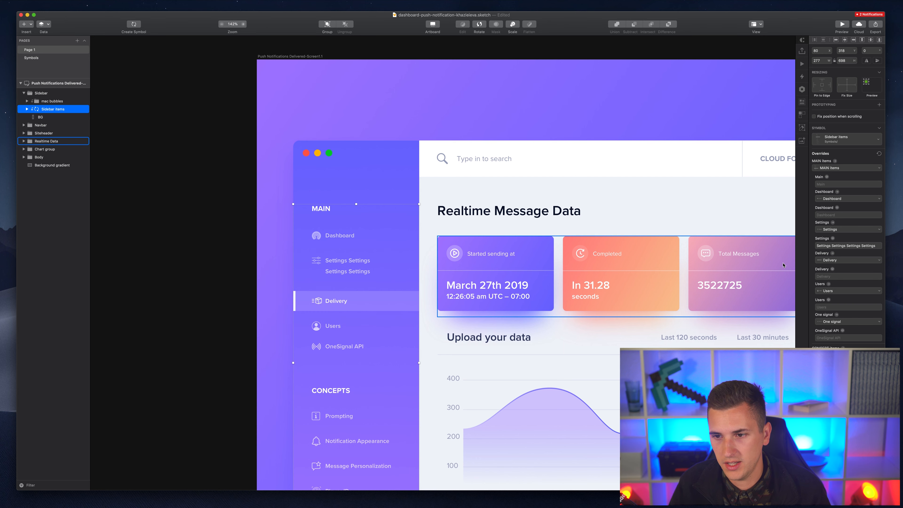
click(848, 245)
key(super+a)
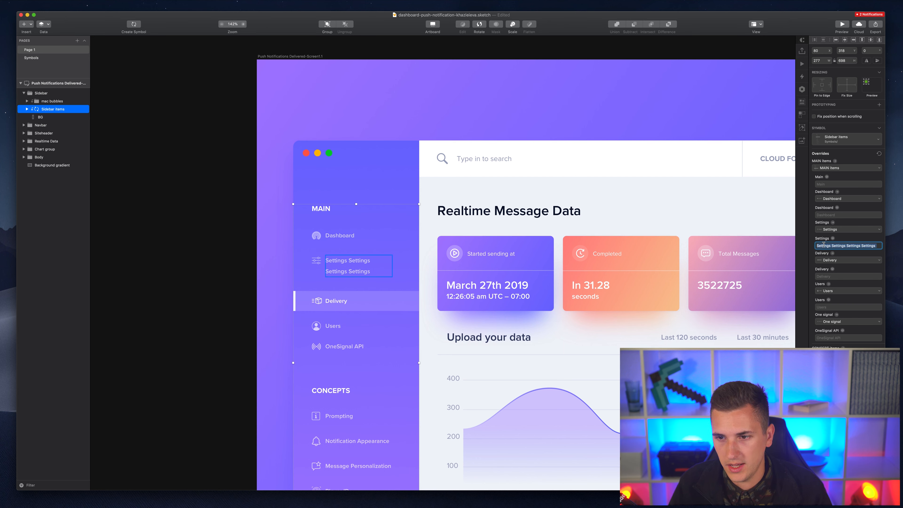
text(S)
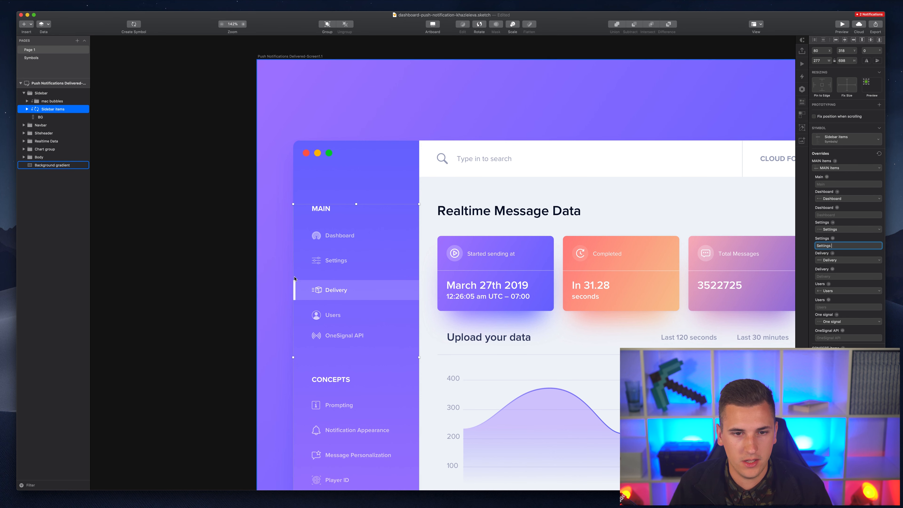
- Change the sidebar Settings label to 'Change your settings here' and check the items shift down
double_click(334, 263)
double_click(339, 261)
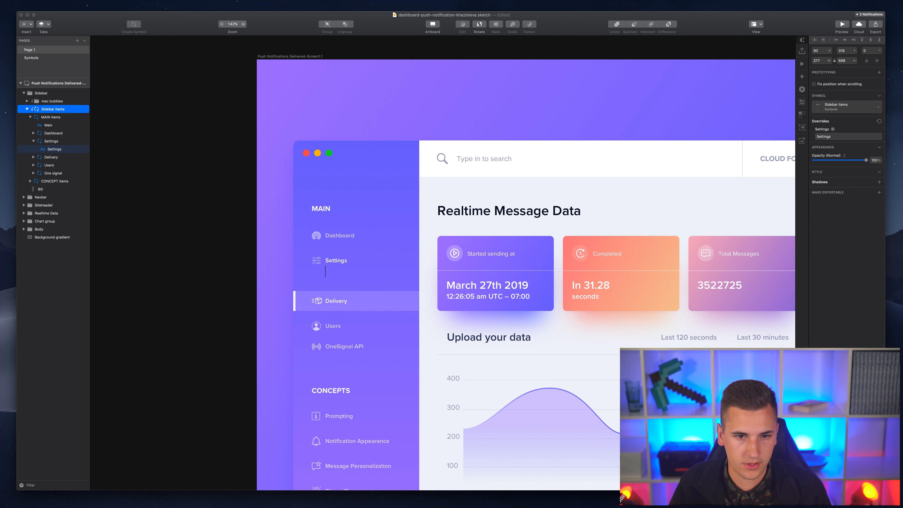
text(Cha)
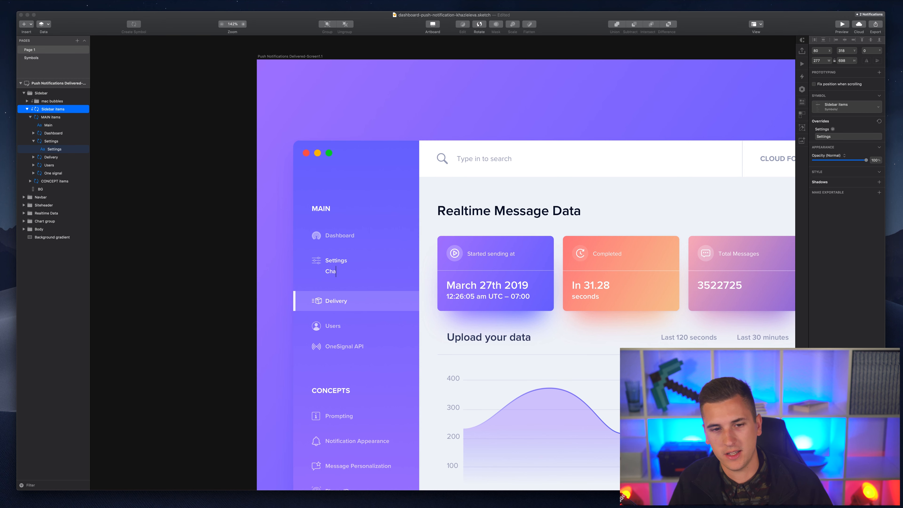
text(nge yo)
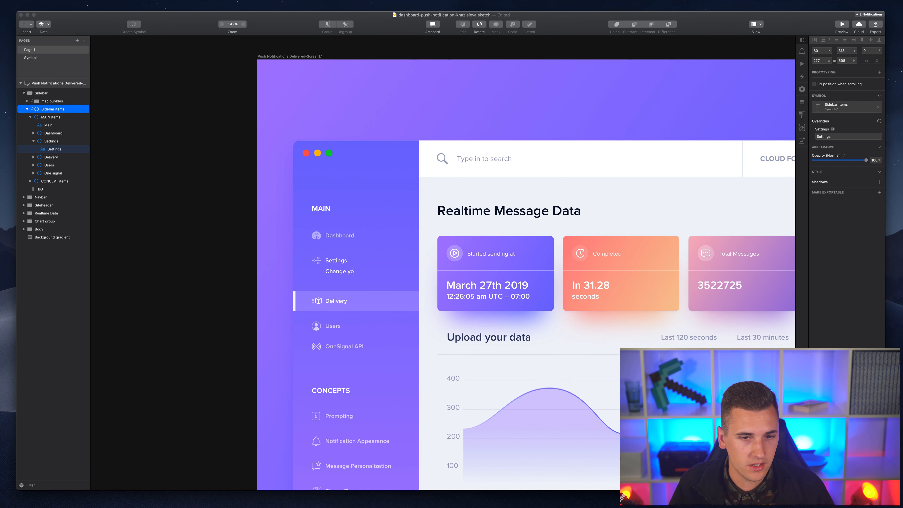
text(ur se)
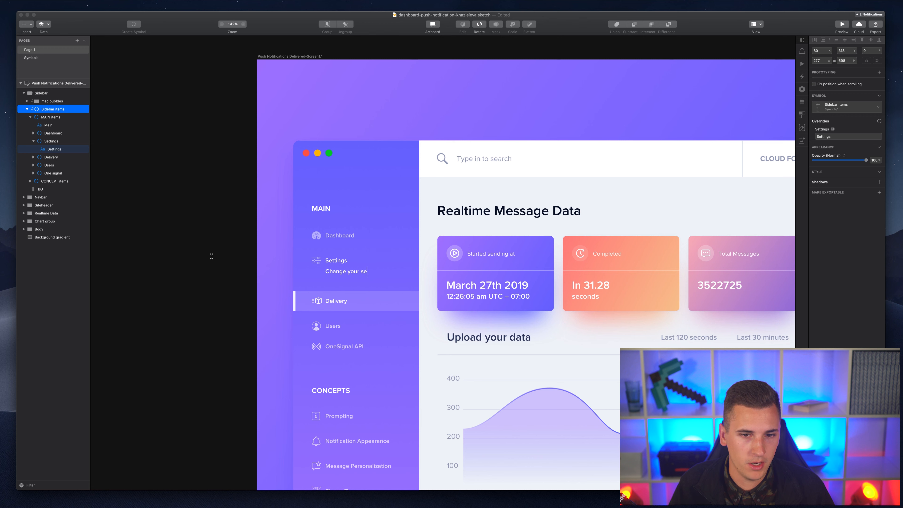
text(ttings)
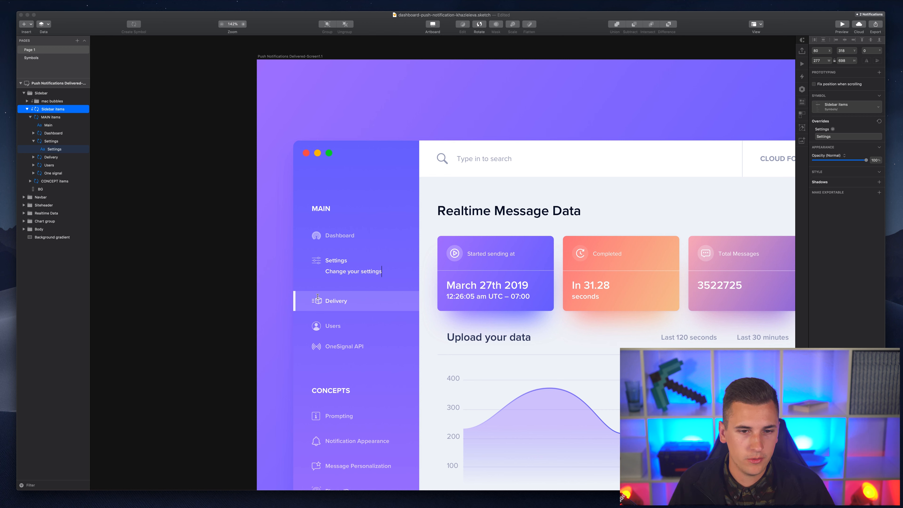
text( here)
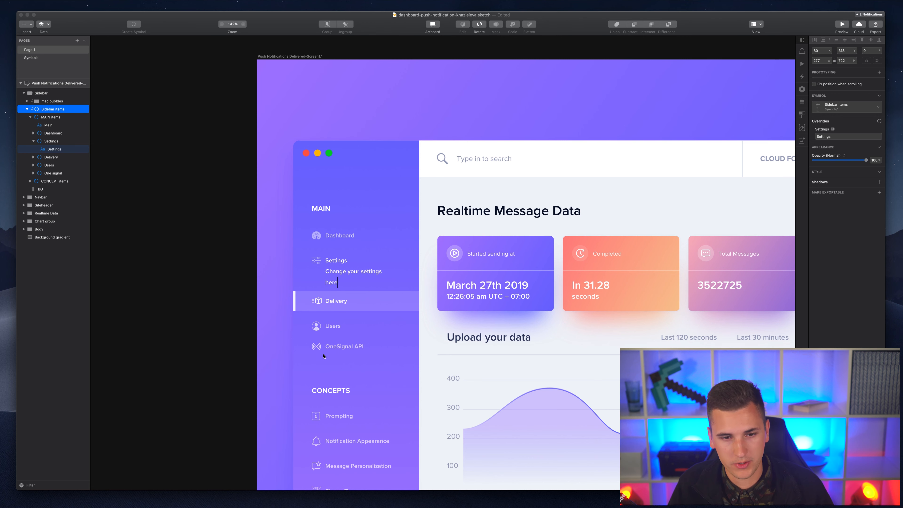
key(Escape)
click(201, 282)
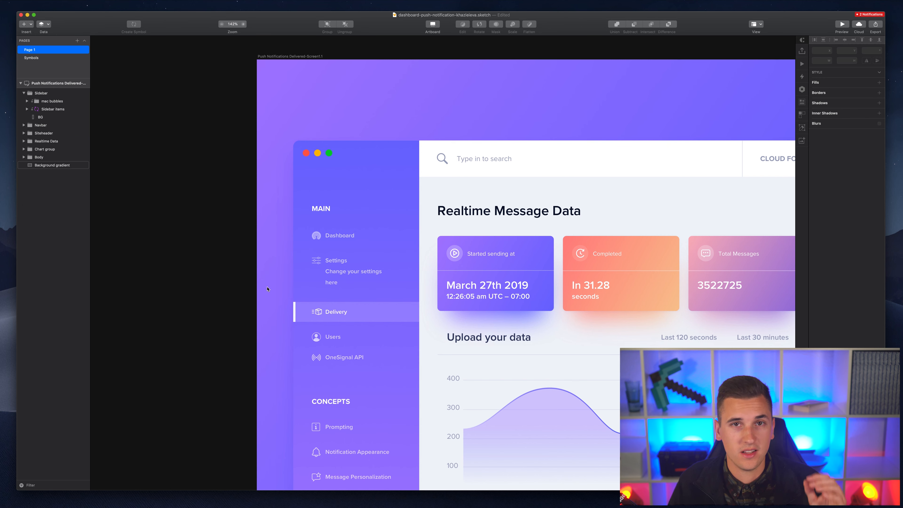
scroll(261, 279, down, 2)
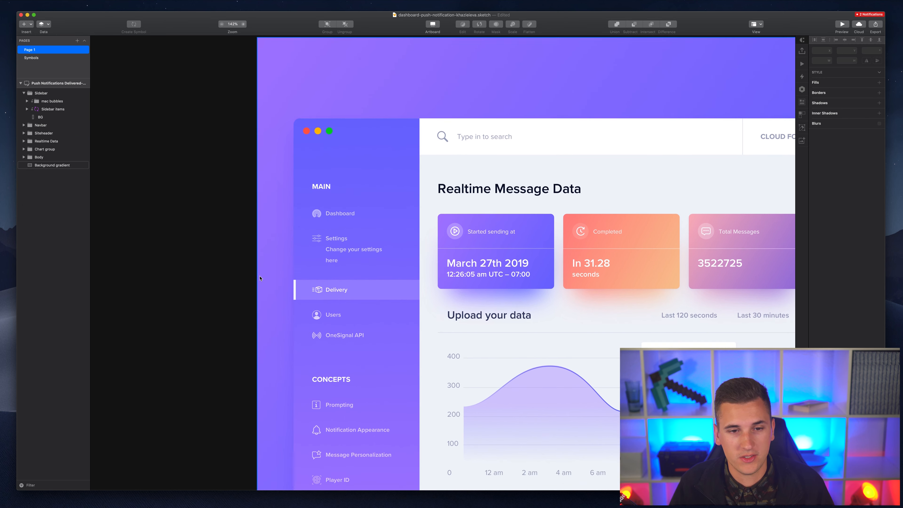
scroll(260, 278, down, 3)
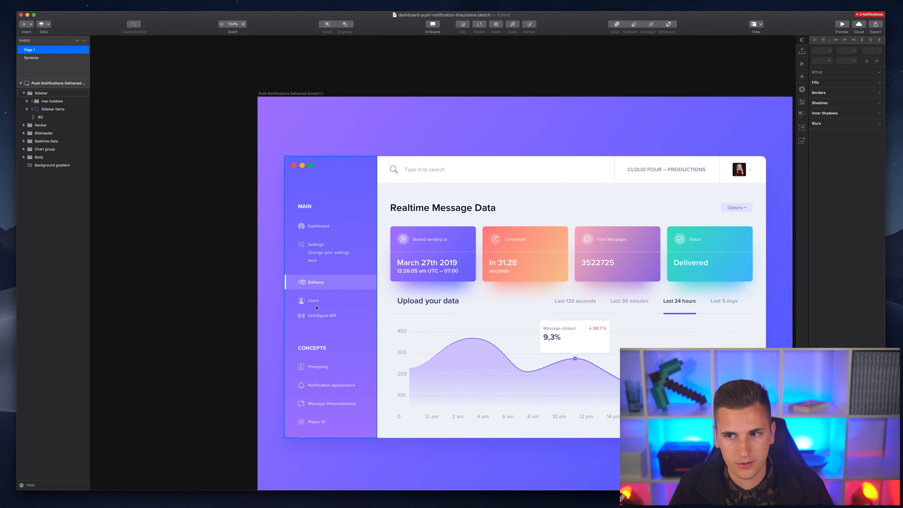
scroll(311, 282, up, 5)
- Clear the Settings override on the sidebar symbol to restore the default label
click(292, 223)
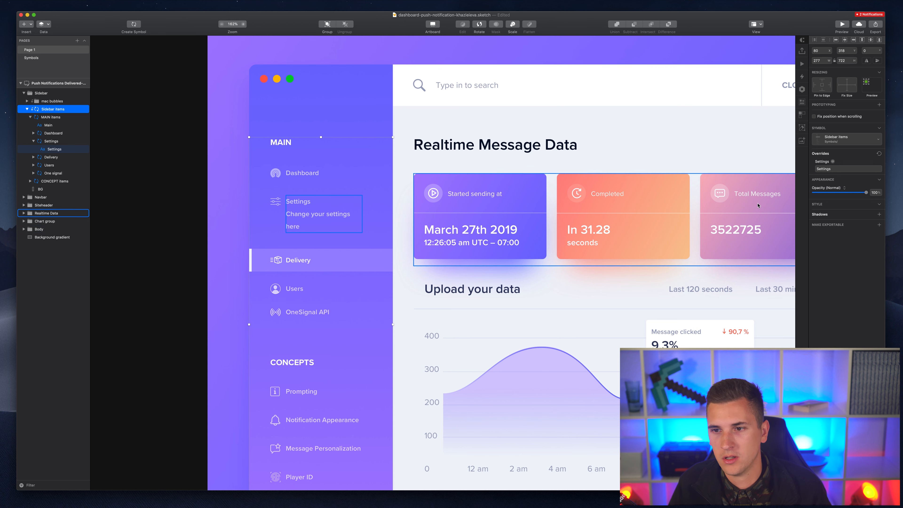
click(821, 168)
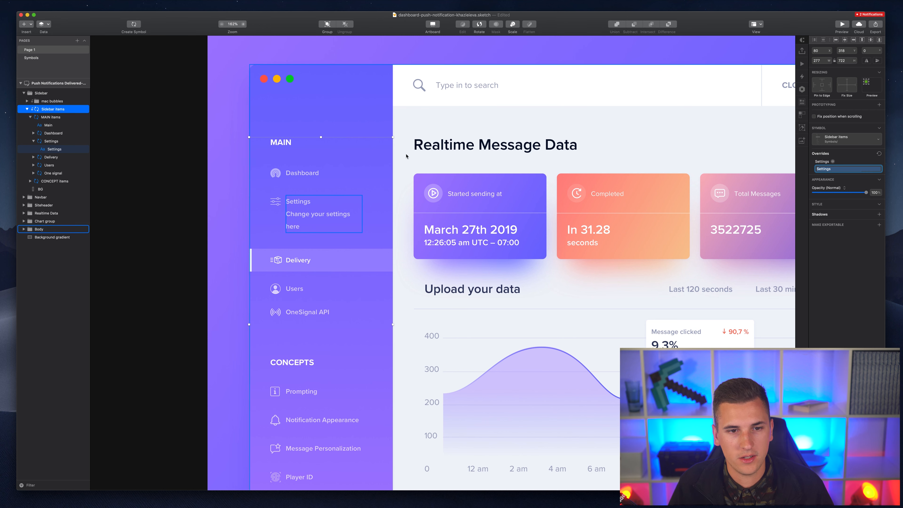
key(BackSpace)
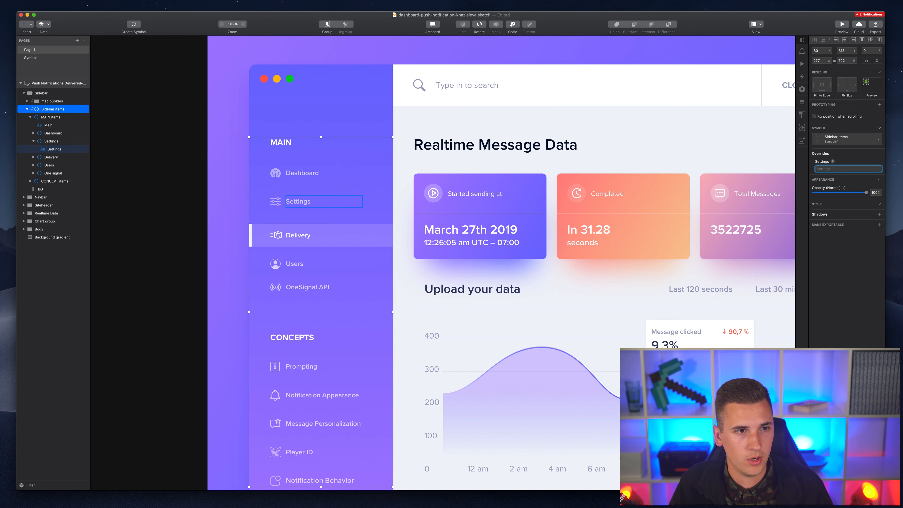
scroll(164, 216, down, 3)
scroll(164, 215, up, 3)
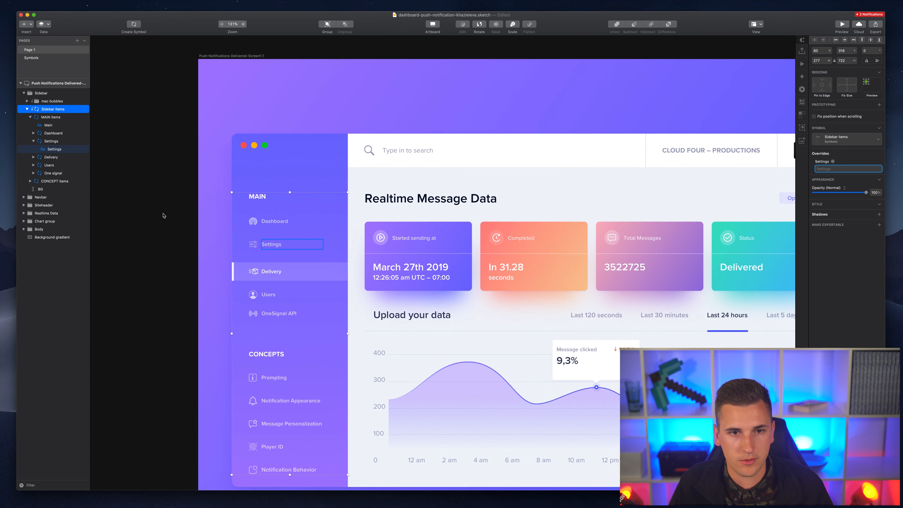
- Widen the Dashboard, Users (127) and Delivery label boxes on the Symbols page, then return to Page 1
click(31, 57)
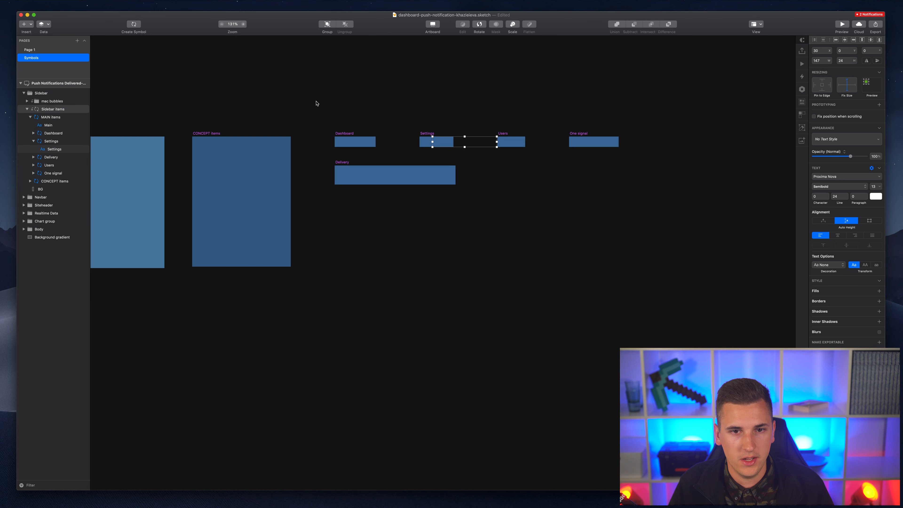
super+click(323, 142)
drag(343, 142, 379, 142)
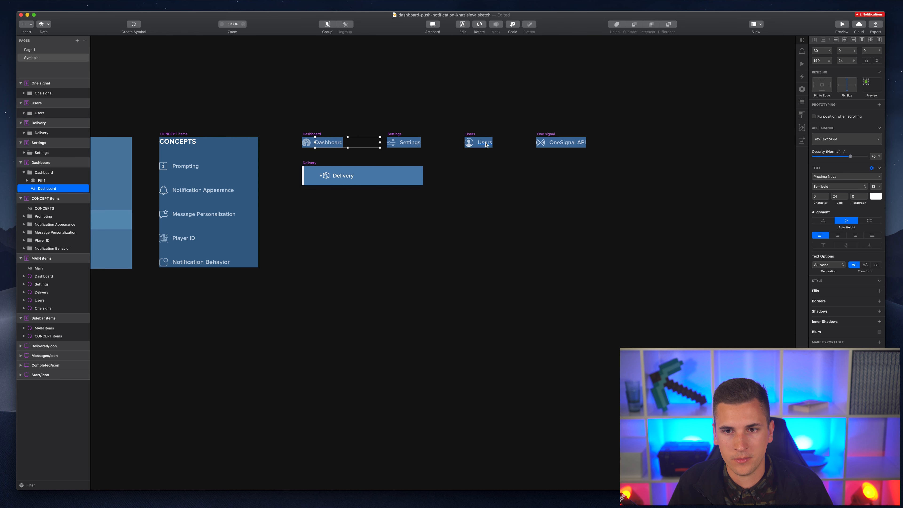
super+click(486, 144)
drag(492, 142, 625, 142)
super+click(561, 144)
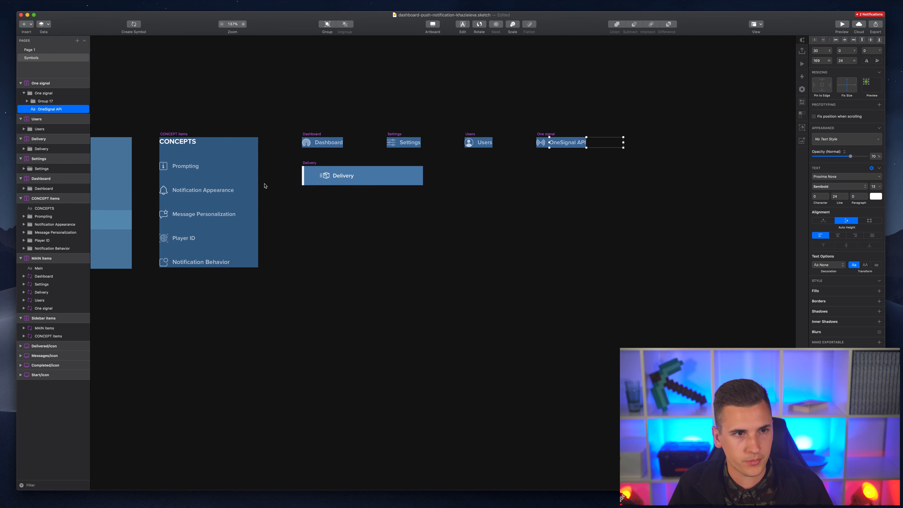
super+click(354, 178)
drag(356, 178, 423, 178)
click(52, 49)
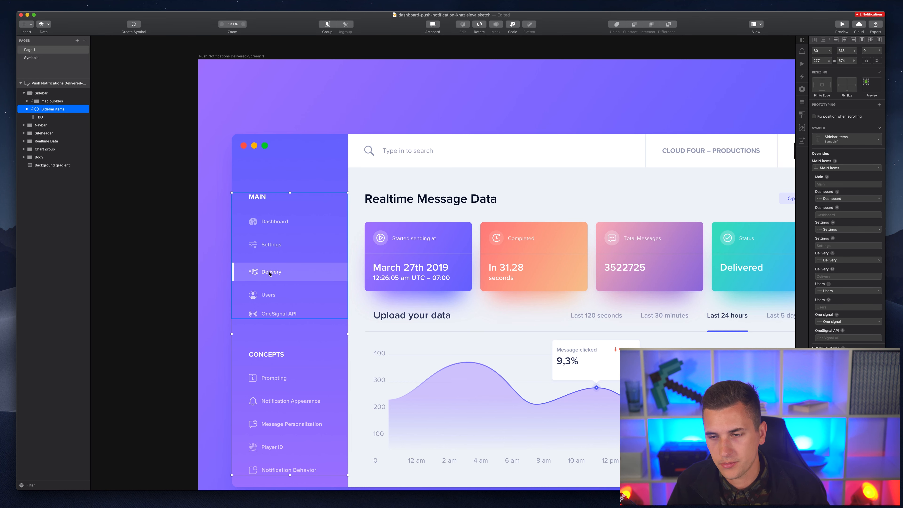
- Fill the sidebar's Delivery override with repeated 'Delivery' text that wraps onto several lines
double_click(269, 273)
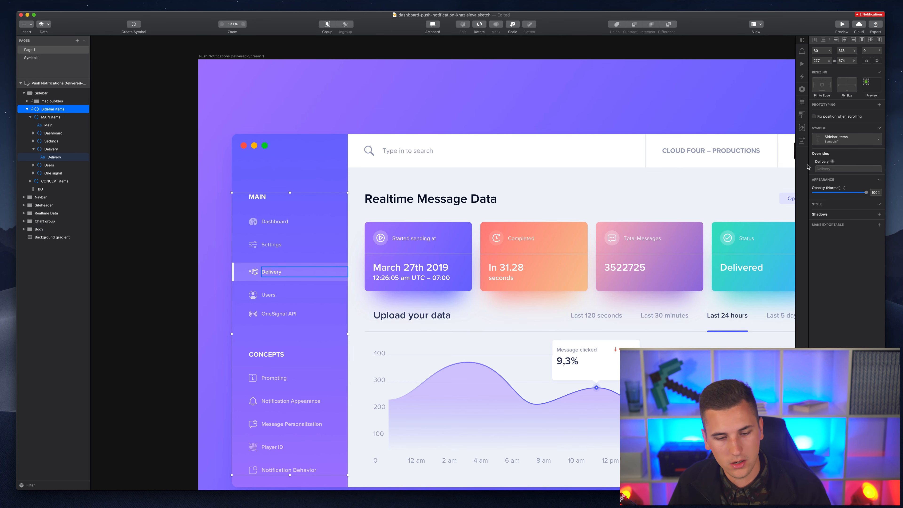
click(848, 168)
text(D)
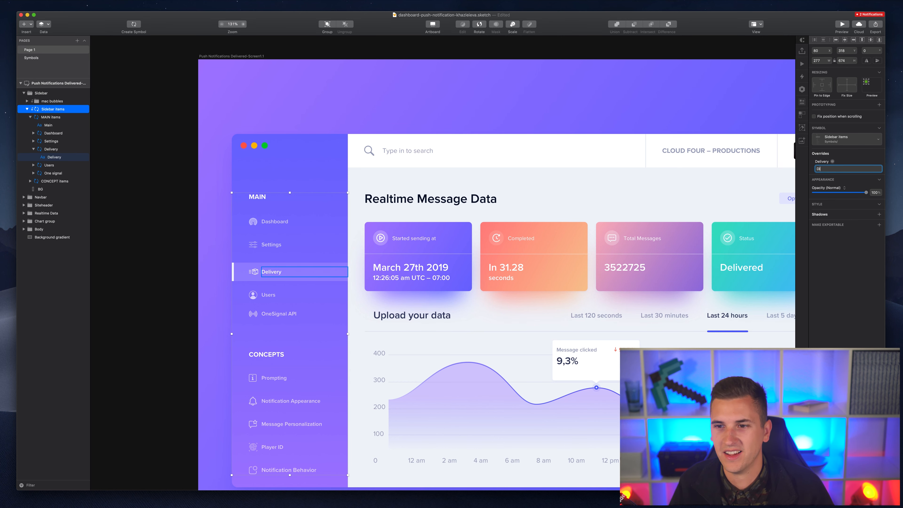
text(e)
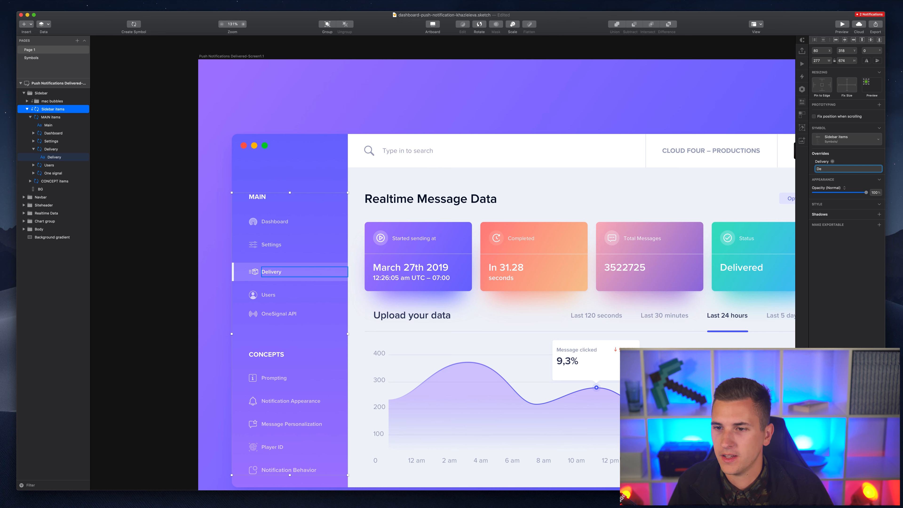
text(liver)
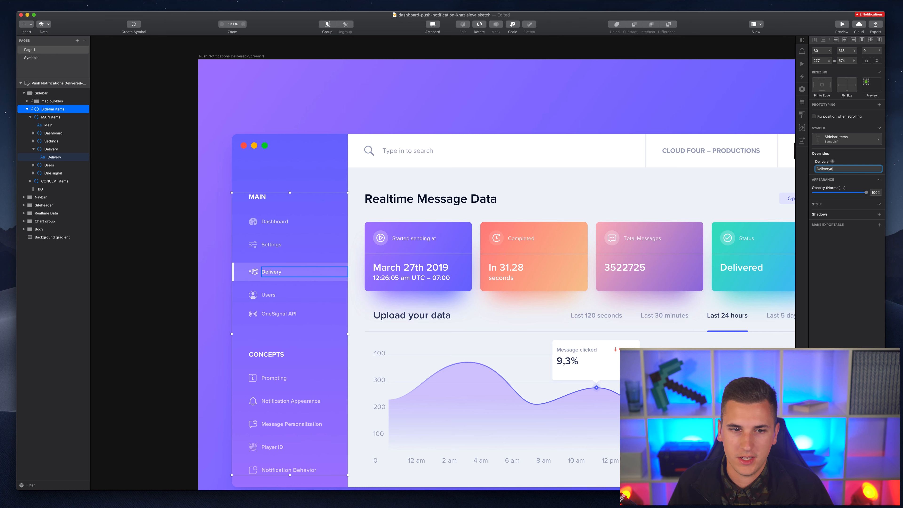
text(y Delivery Delivery Delivery Delivery Delivery Delivery)
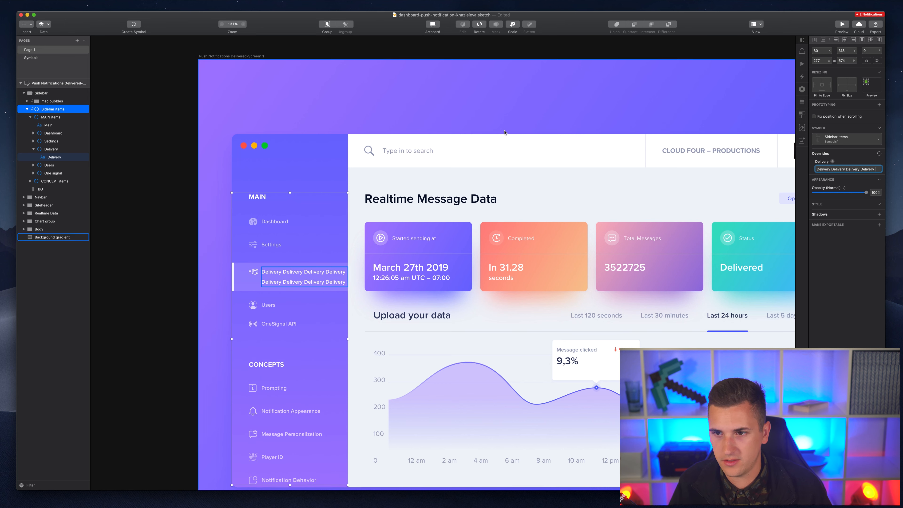
key(alt+BackSpace)
key(alt+BackSpace)
key(alt+BackSpace)
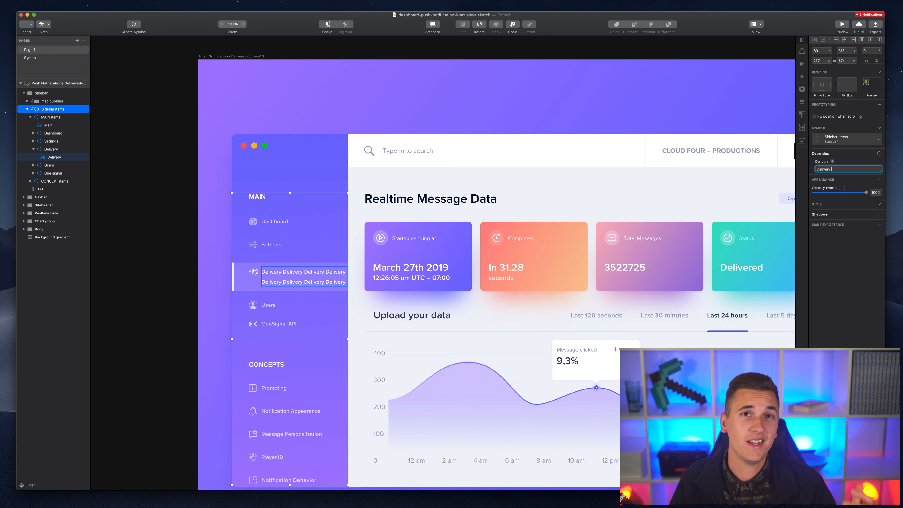
key(Return)
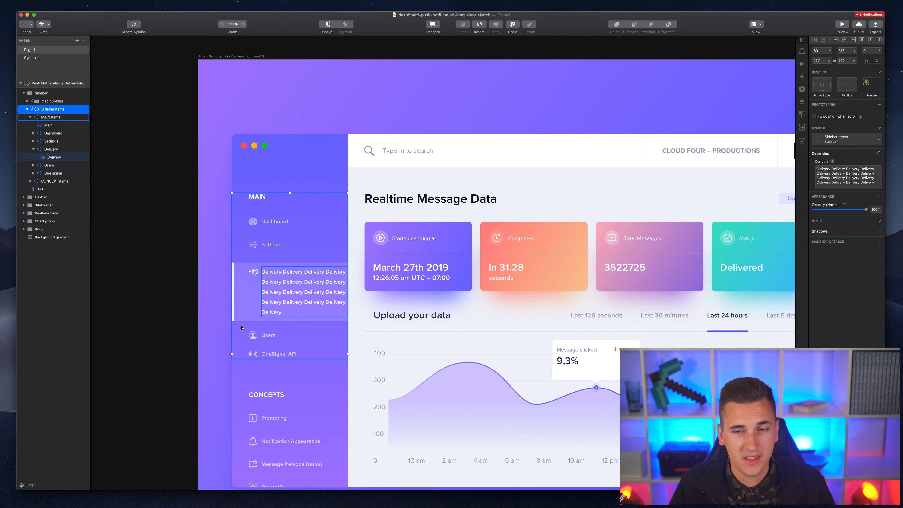
- Clear the Delivery override back to its default one-line label, then select the Realtime Data row
scroll(208, 337, down, 1)
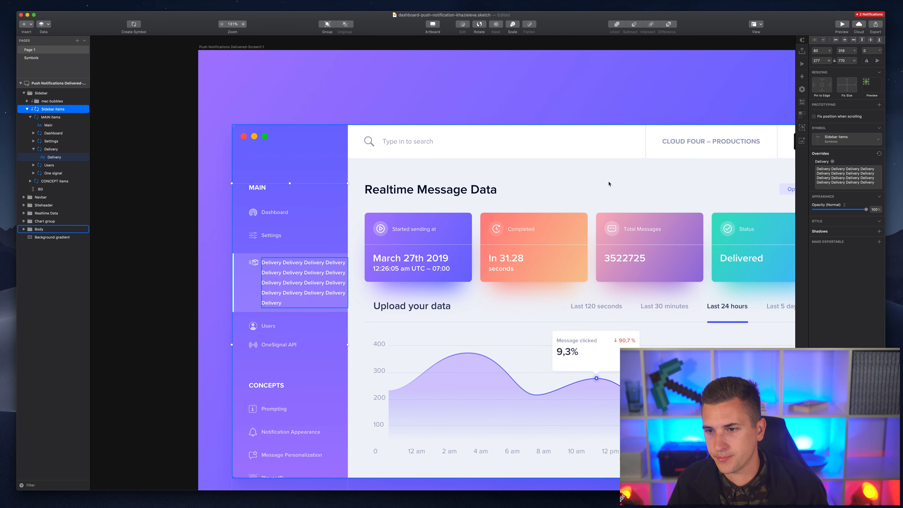
click(848, 178)
key(super+space)
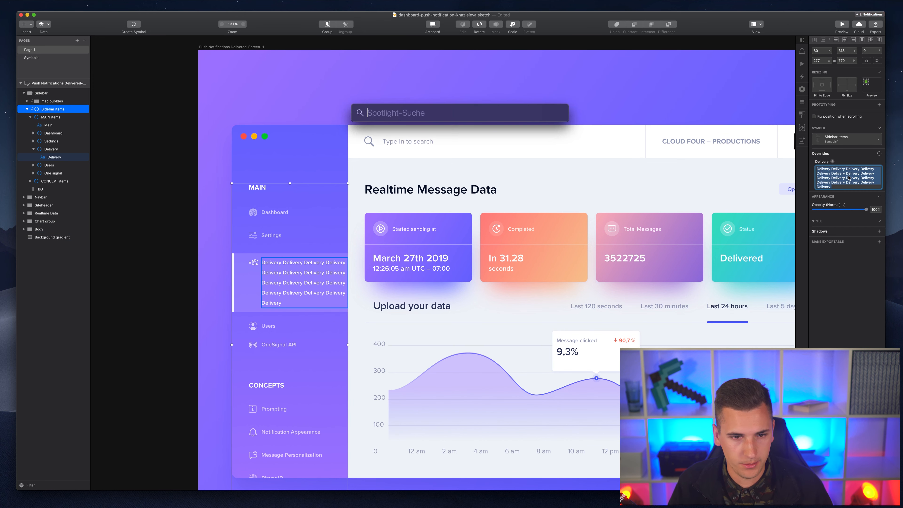
key(Escape)
key(BackSpace)
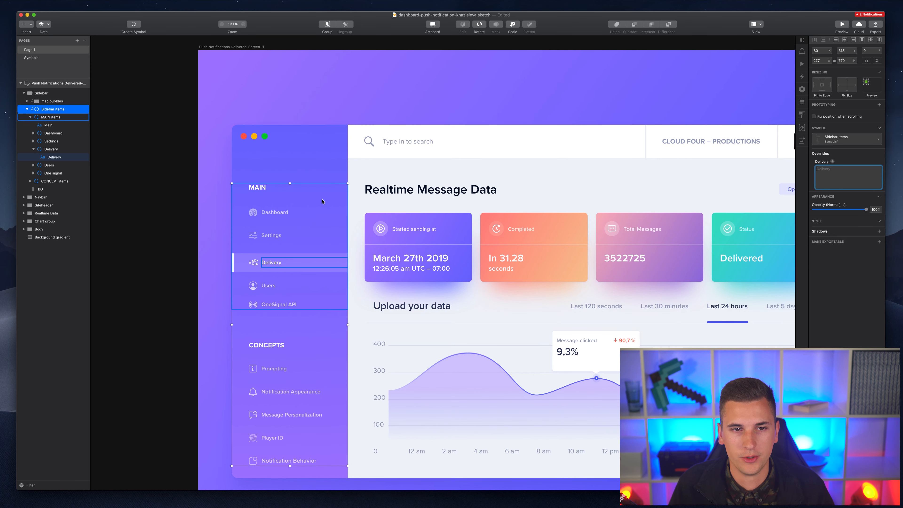
scroll(322, 202, right, 5)
scroll(322, 201, down, 2)
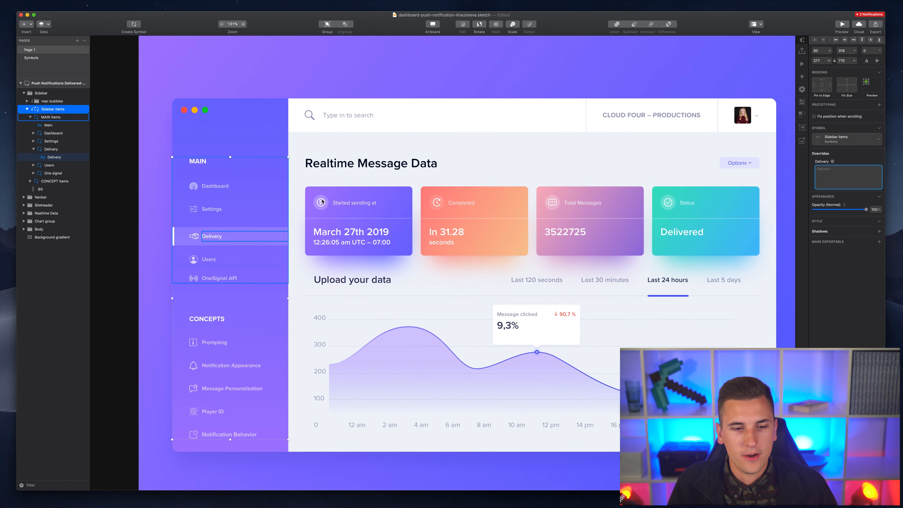
scroll(322, 201, right, 1)
scroll(361, 216, down, 2)
scroll(361, 215, right, 1)
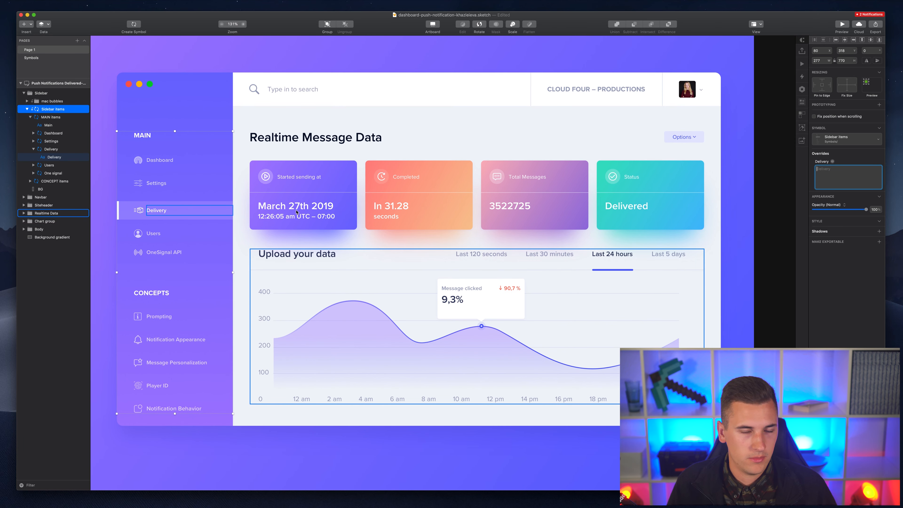
scroll(290, 140, right, 2)
scroll(290, 140, up, 1)
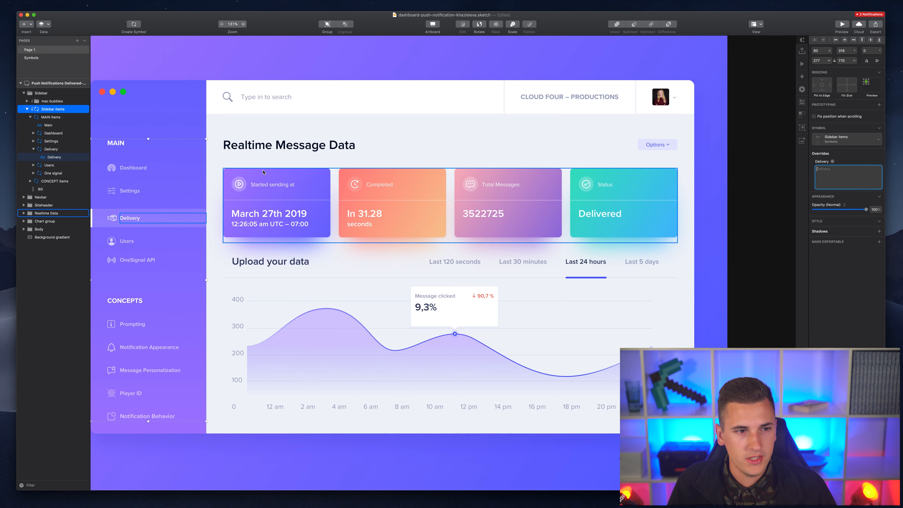
scroll(293, 165, down, 1)
scroll(292, 165, left, 1)
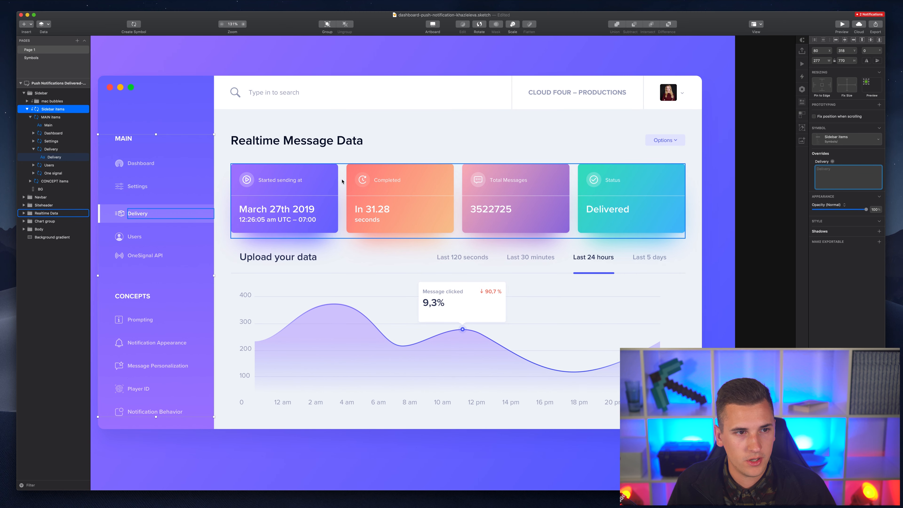
click(314, 195)
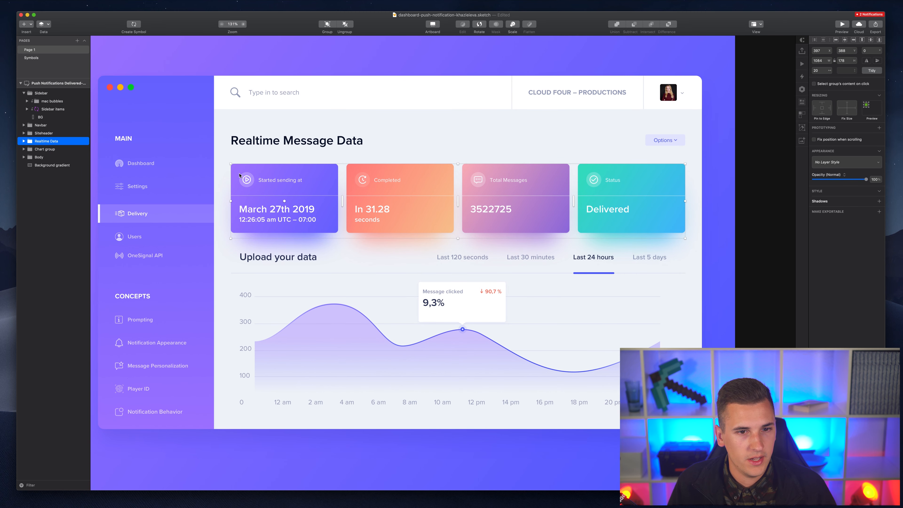
- Make the whole Realtime Data group a symbol with a Left to Right layout
click(24, 142)
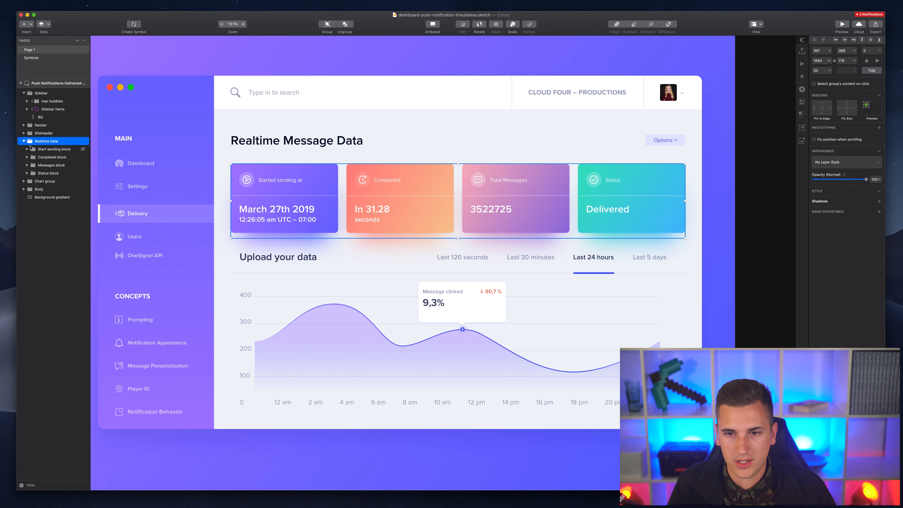
click(47, 149)
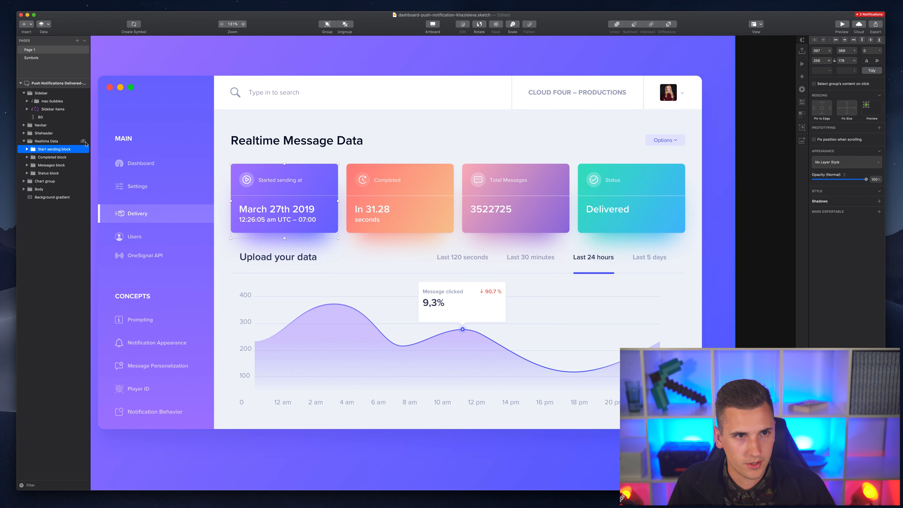
click(40, 141)
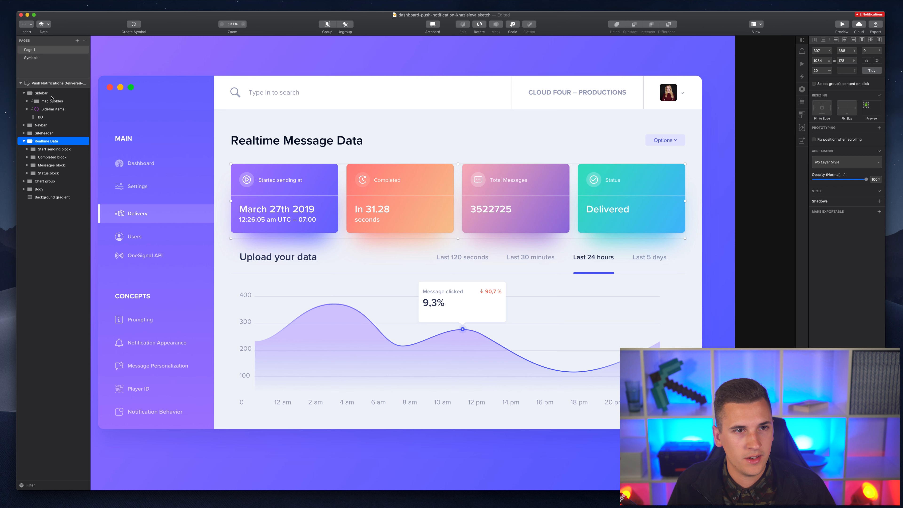
click(134, 24)
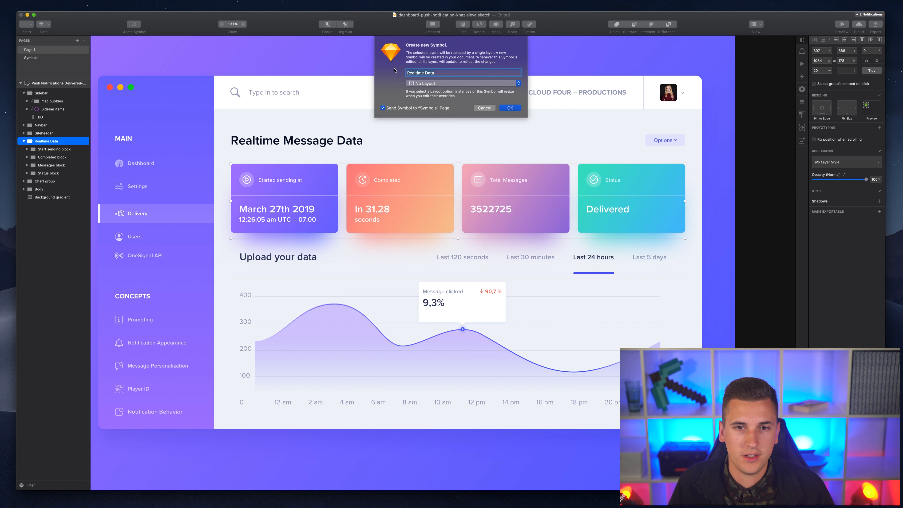
click(451, 83)
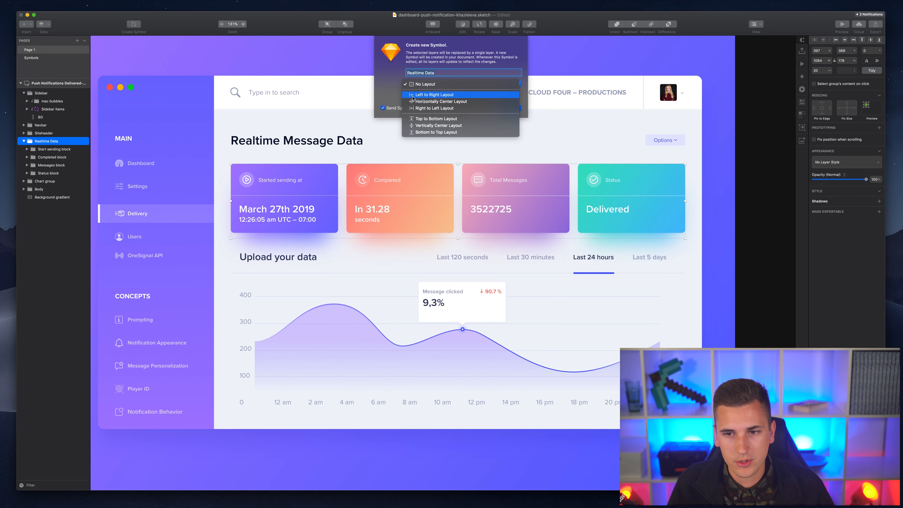
key(Escape)
key(Down)
click(510, 108)
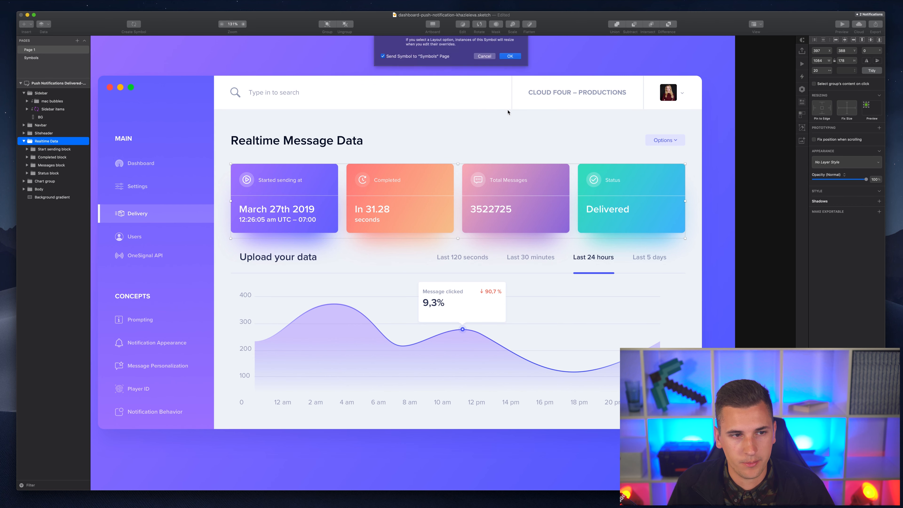
scroll(360, 162, left, 5)
scroll(361, 162, left, 4)
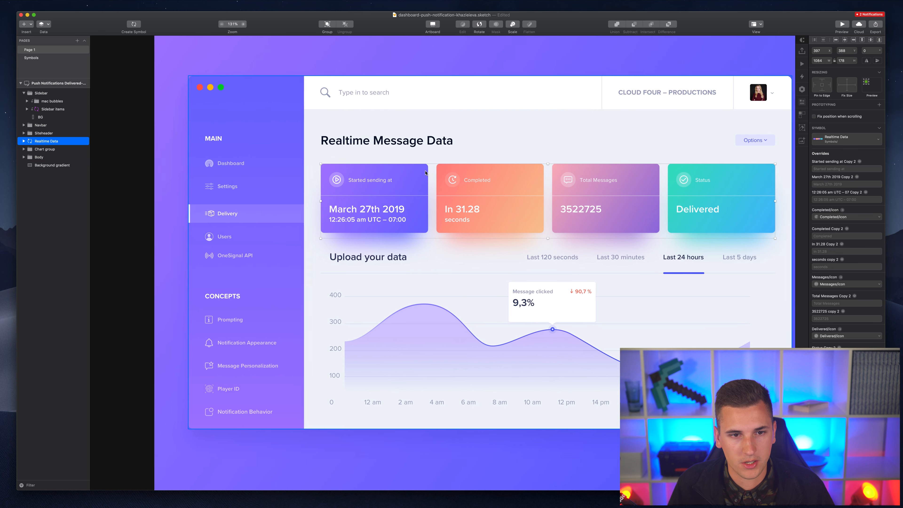
- Select the Sidebar items symbol instance and show its Delivery override choices
scroll(291, 181, left, 4)
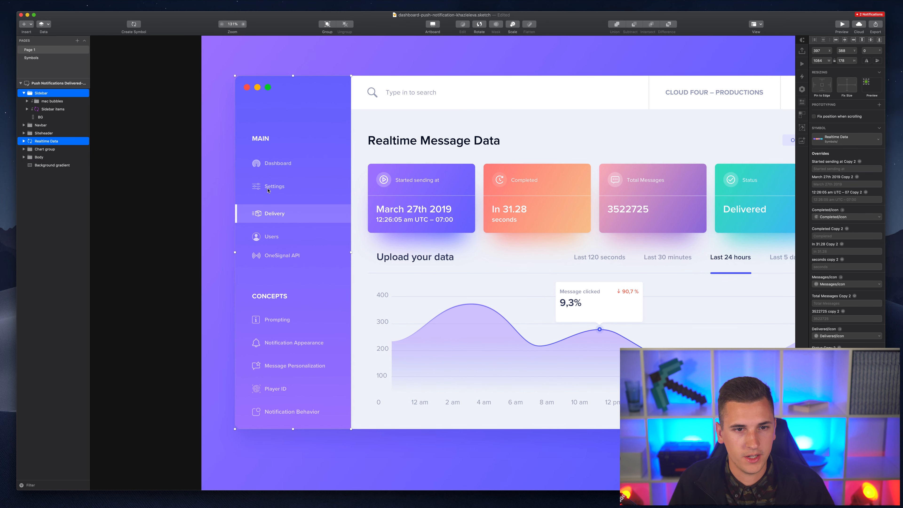
double_click(259, 192)
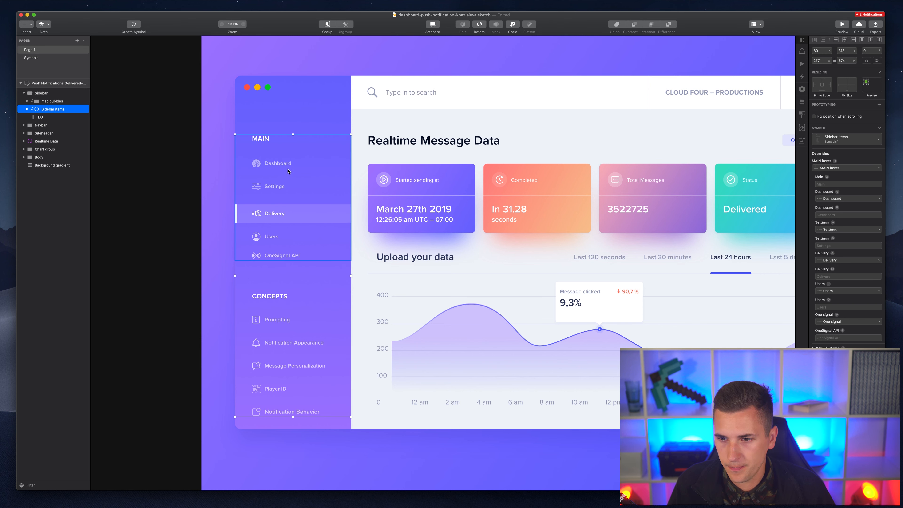
click(828, 262)
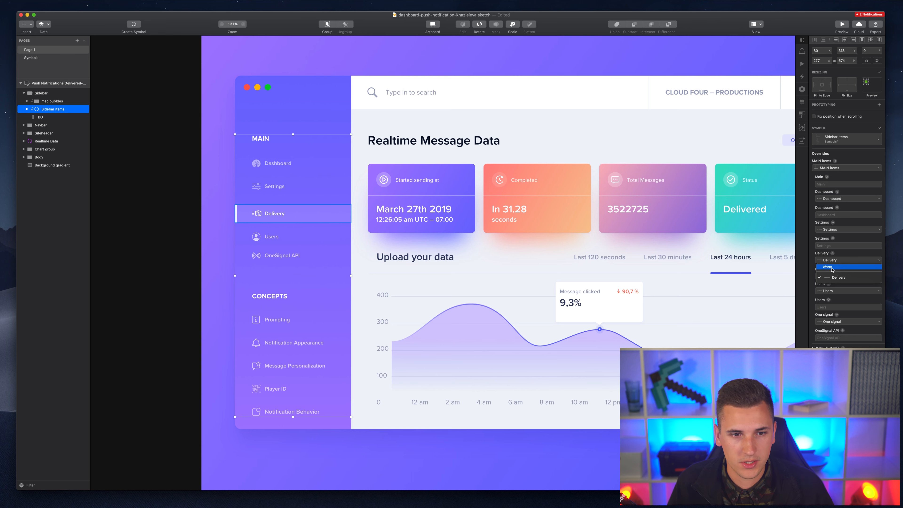
click(832, 267)
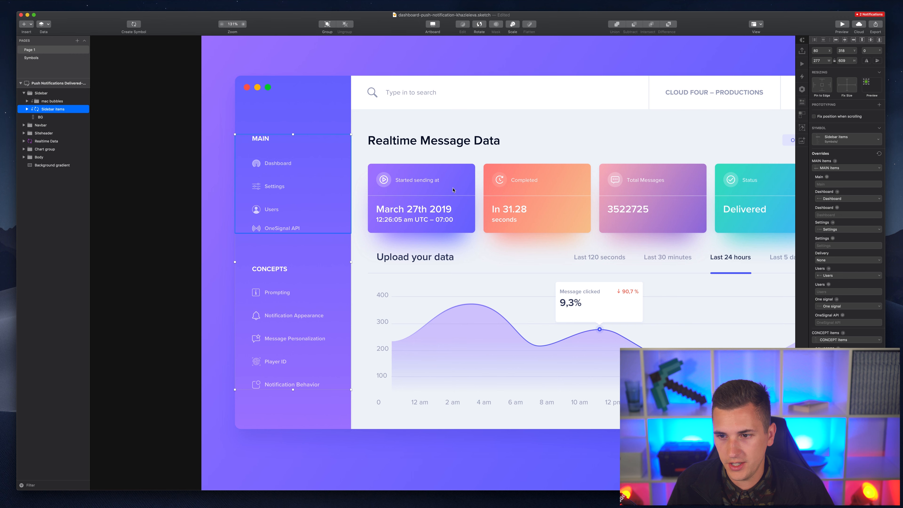
click(834, 275)
click(825, 252)
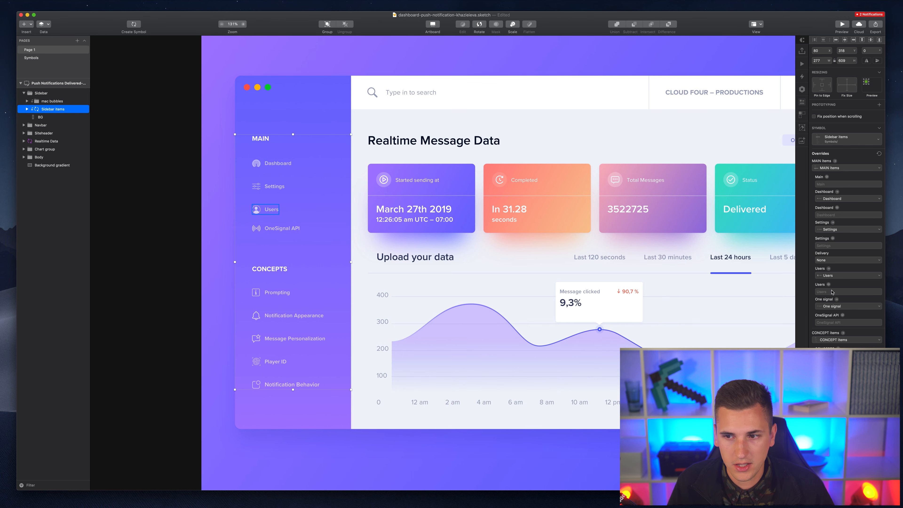
click(826, 229)
click(828, 238)
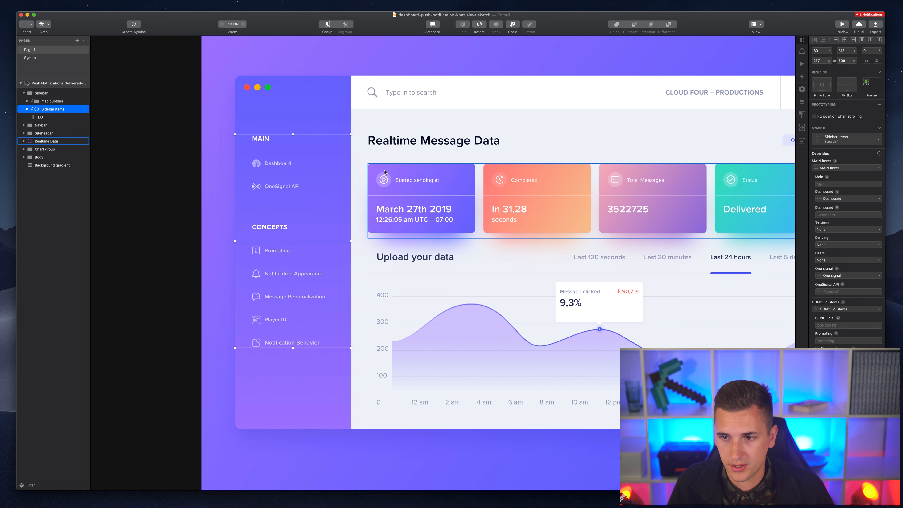
click(826, 230)
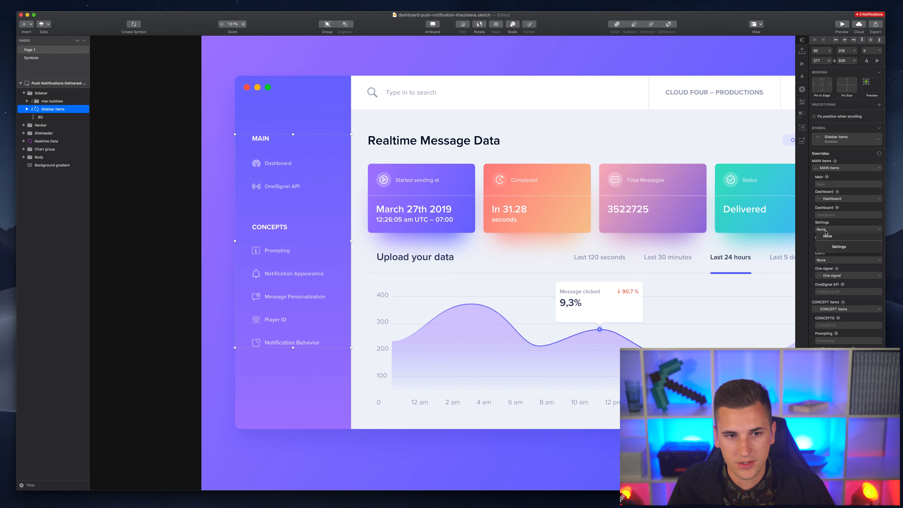
click(828, 237)
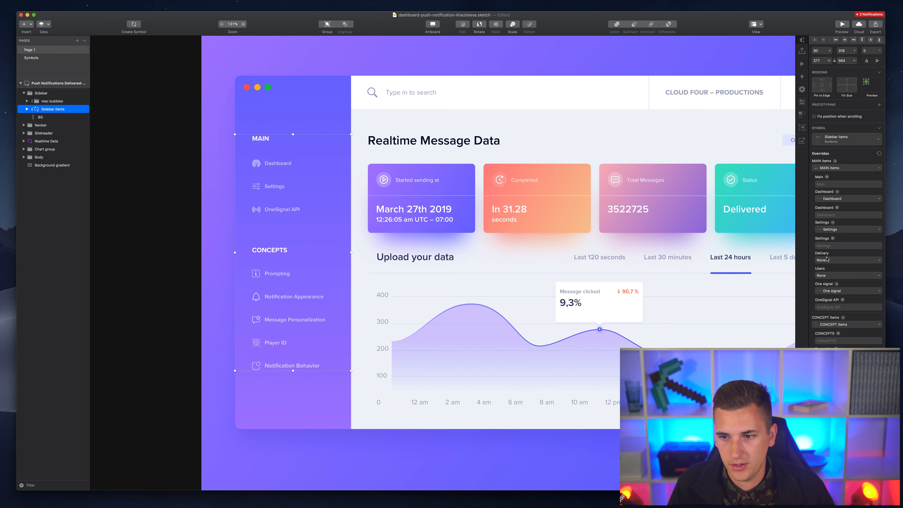
click(828, 260)
click(828, 268)
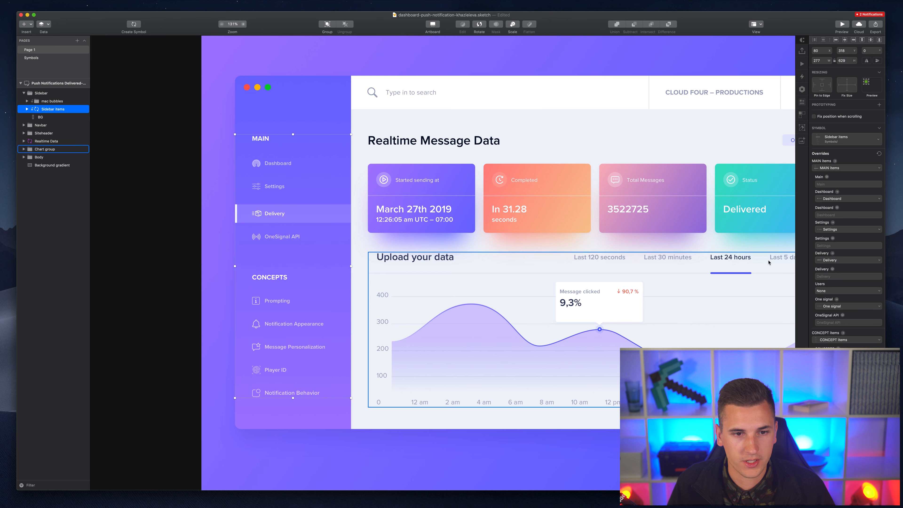
click(828, 290)
click(832, 308)
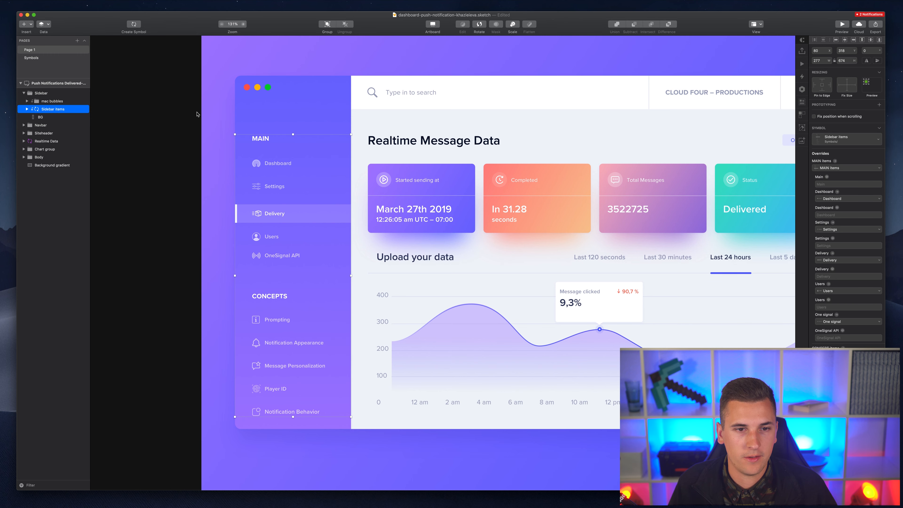
scroll(213, 128, up, 2)
scroll(210, 125, left, 2)
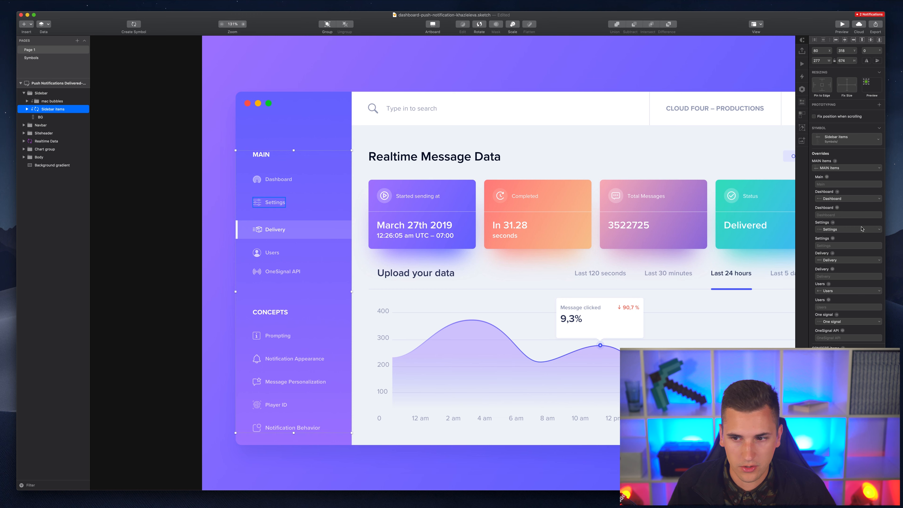
click(827, 261)
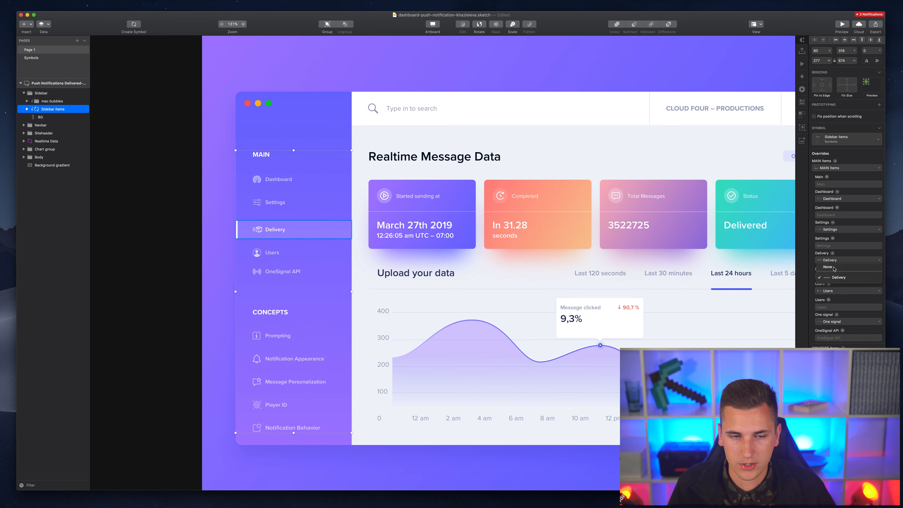
click(826, 267)
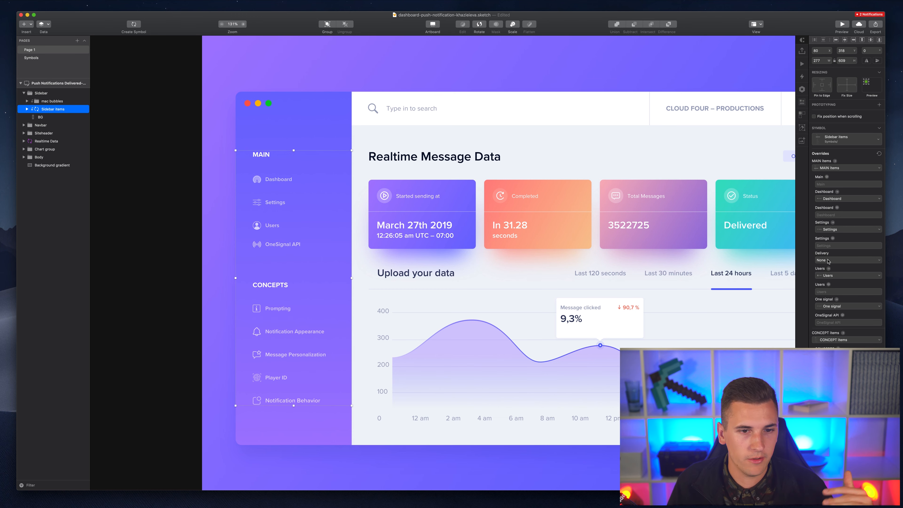
key(super+z)
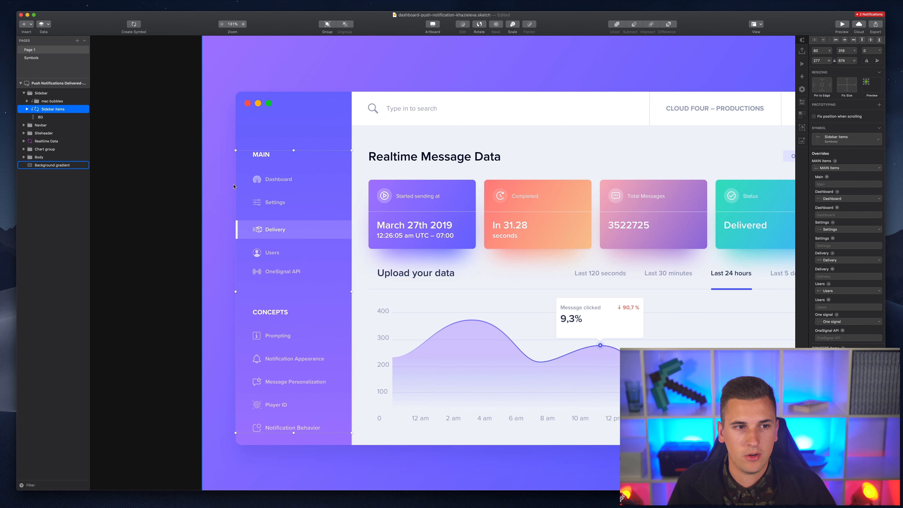
scroll(193, 160, right, 5)
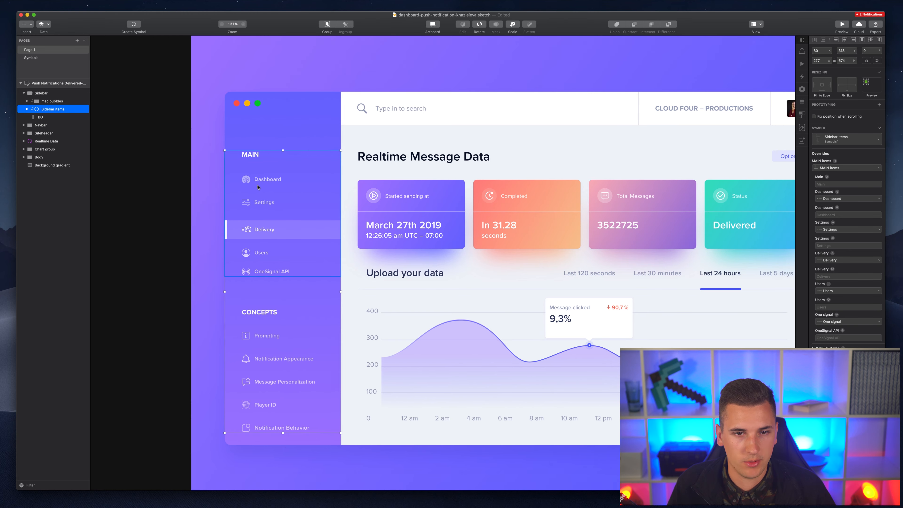
- In the Realtime Data symbol master, ungroup the four cards and select the Start sending block card
click(336, 207)
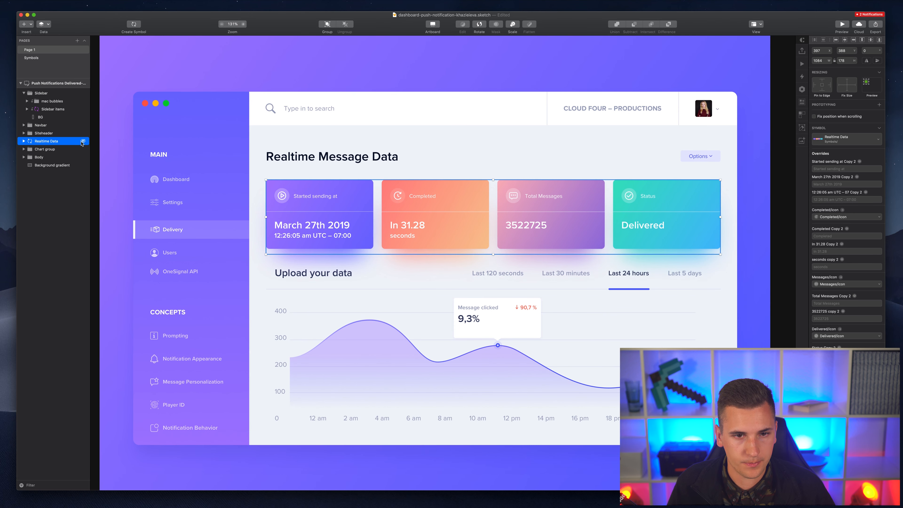
double_click(344, 189)
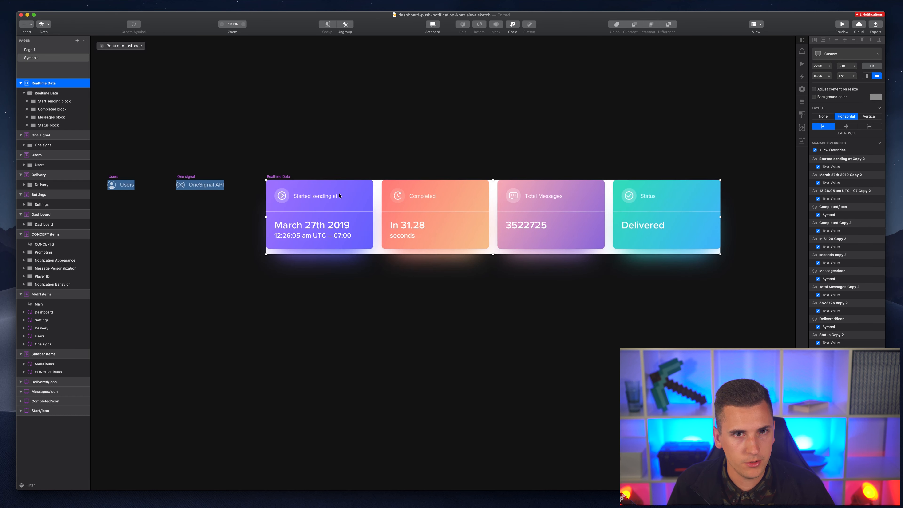
click(298, 192)
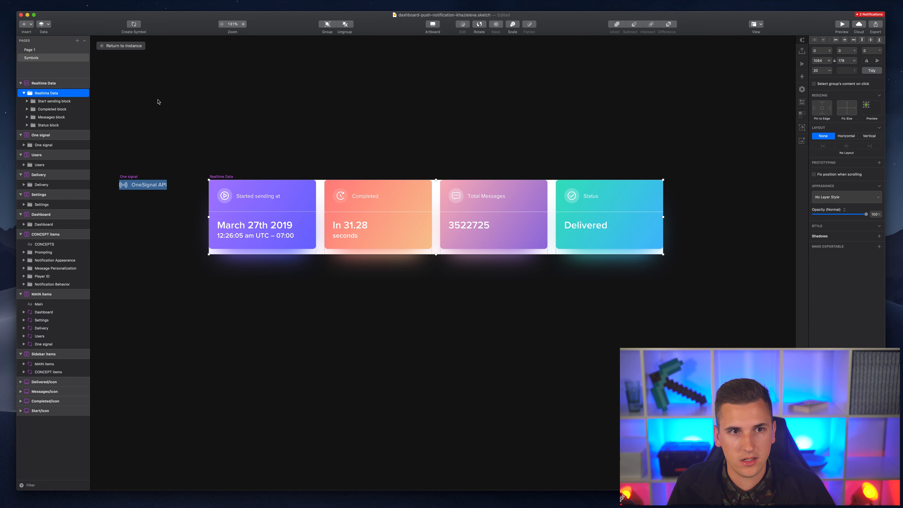
key(super+shift+g)
click(300, 316)
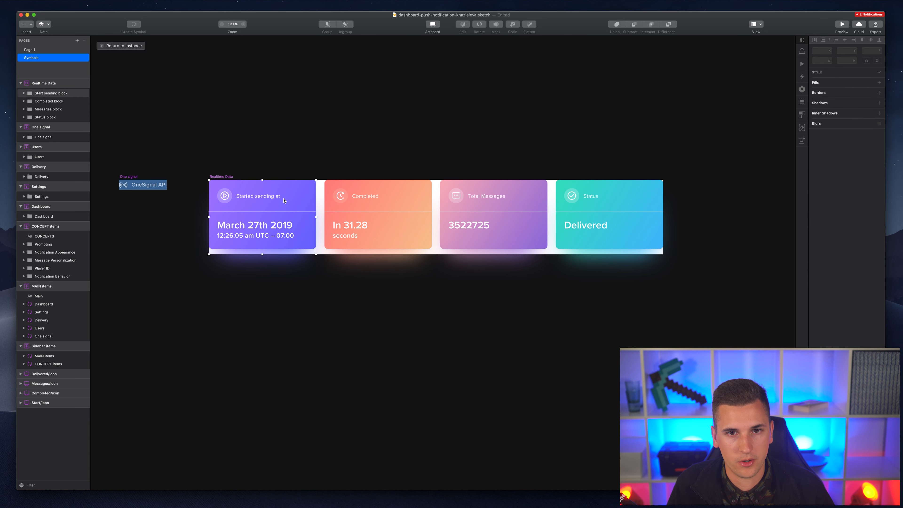
click(287, 230)
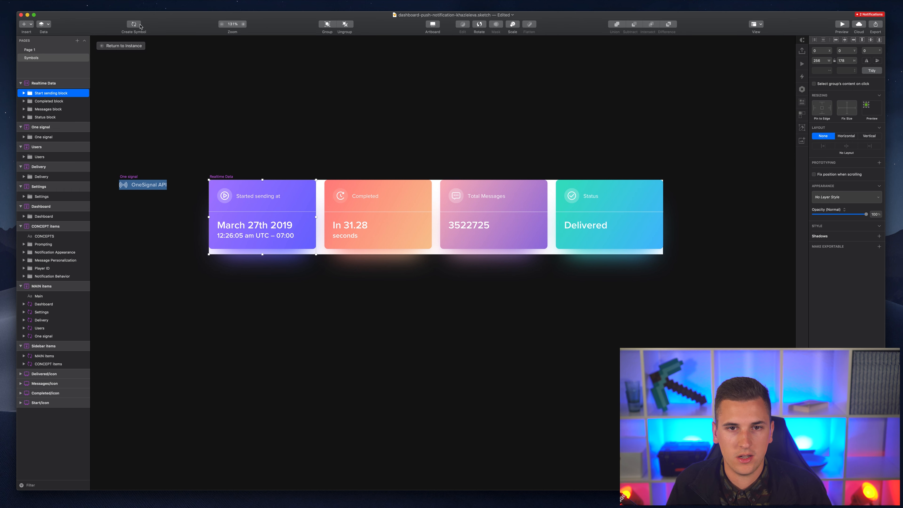
- Begin a new symbol from the card named contentbox1 and bring up its layout options
click(133, 24)
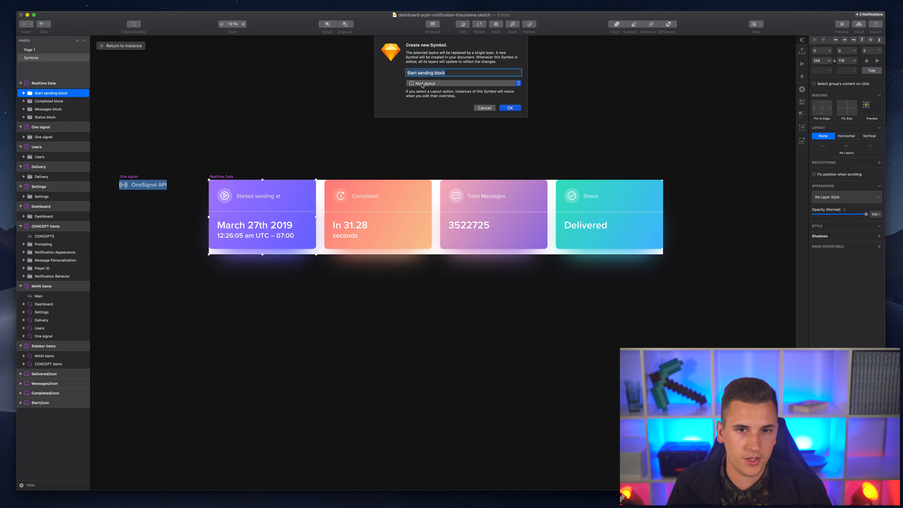
text(contenbox)
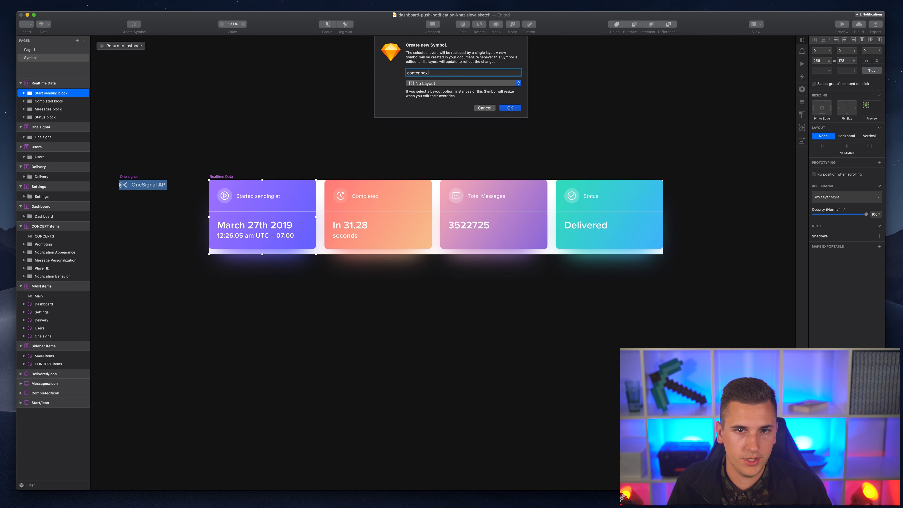
key(BackSpace)
key(BackSpace)
key(BackSpace)
text(t)
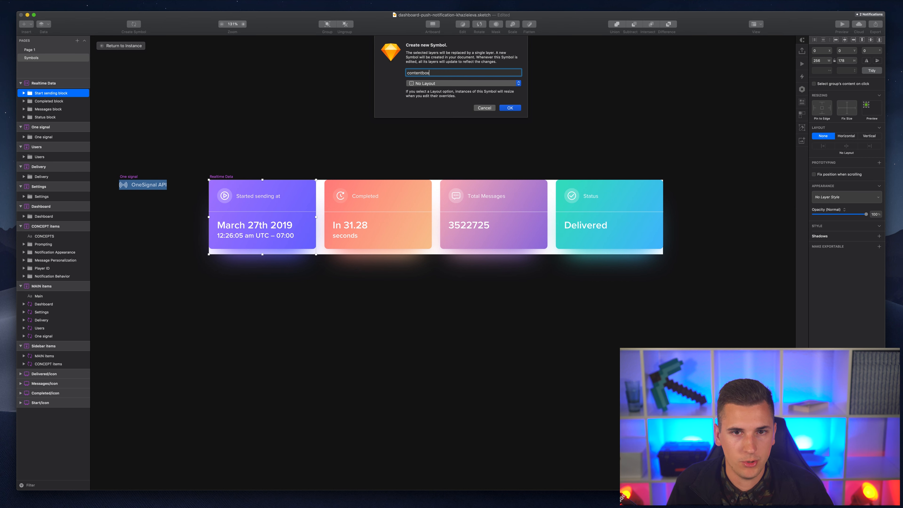
text(box1)
key(super+a)
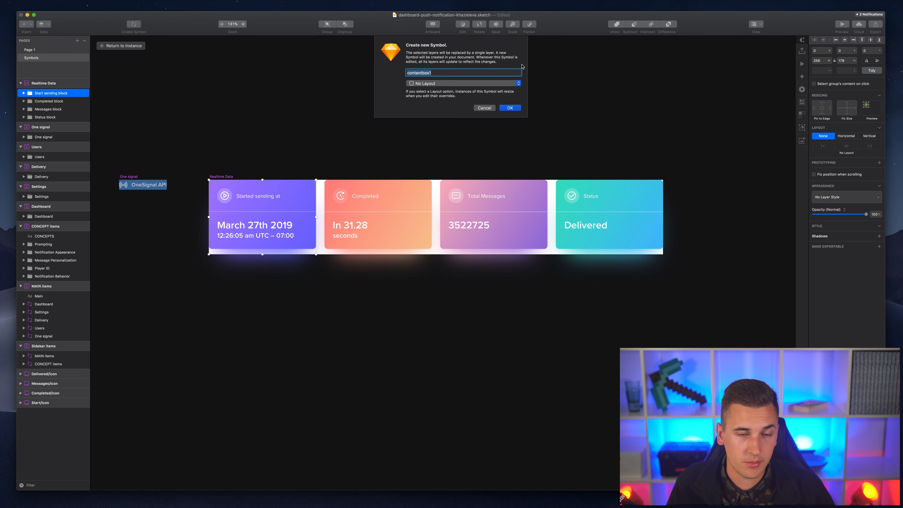
click(441, 84)
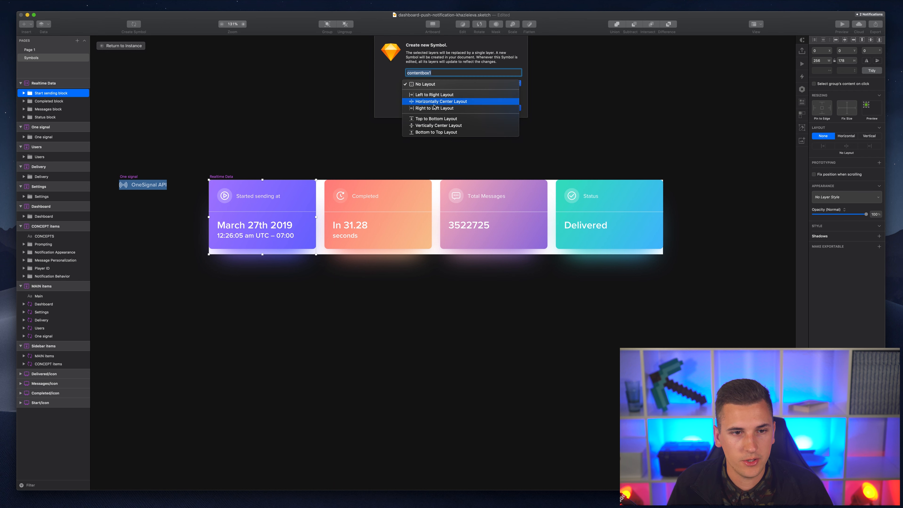
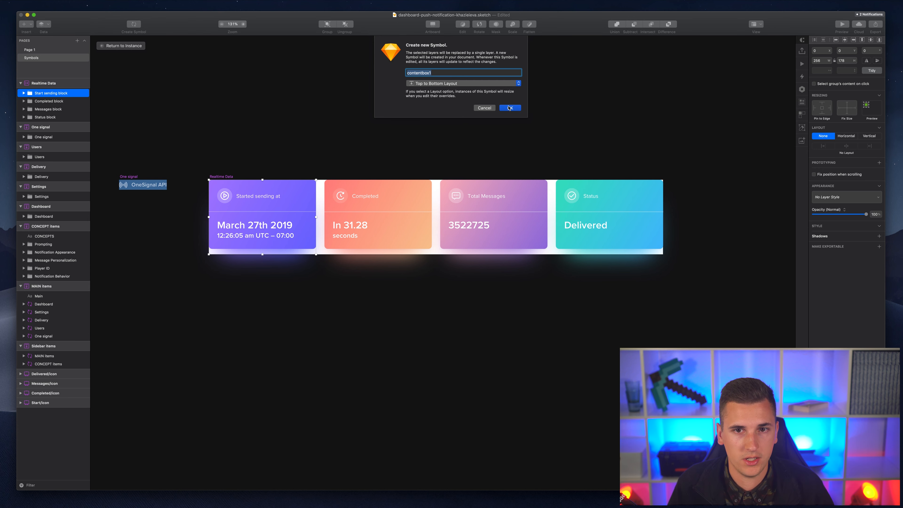
- Finish the contentbox1 symbol, then make the Completed card a top-to-bottom symbol contentbox2
click(509, 108)
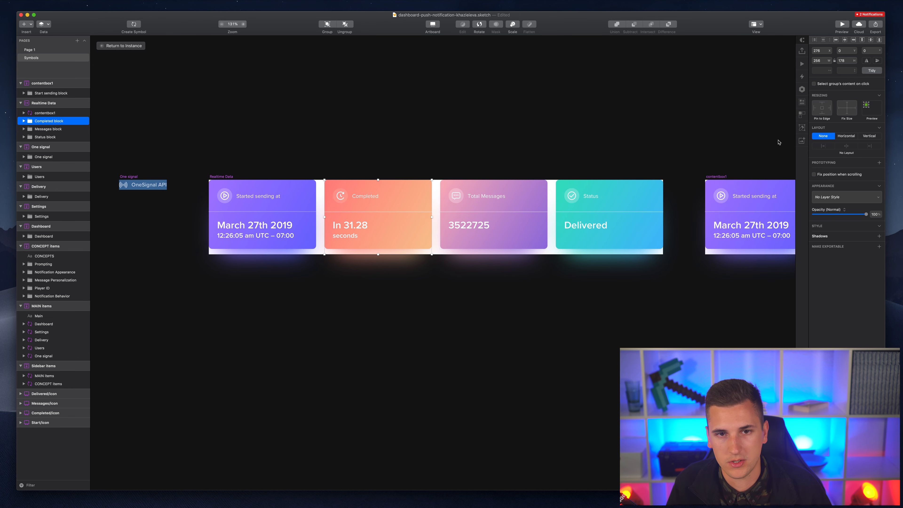
click(134, 25)
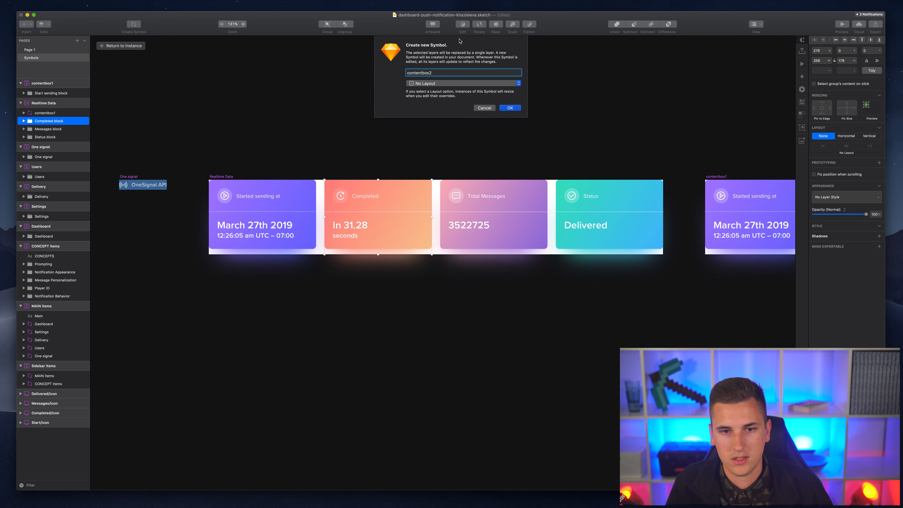
click(449, 84)
click(441, 118)
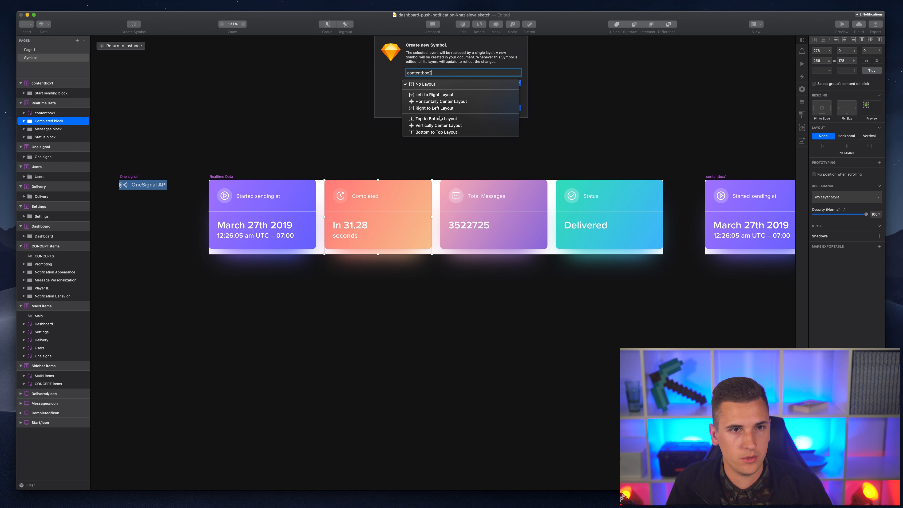
click(505, 108)
- Turn the Total Messages card into a top-to-bottom symbol named contentbox3
click(499, 202)
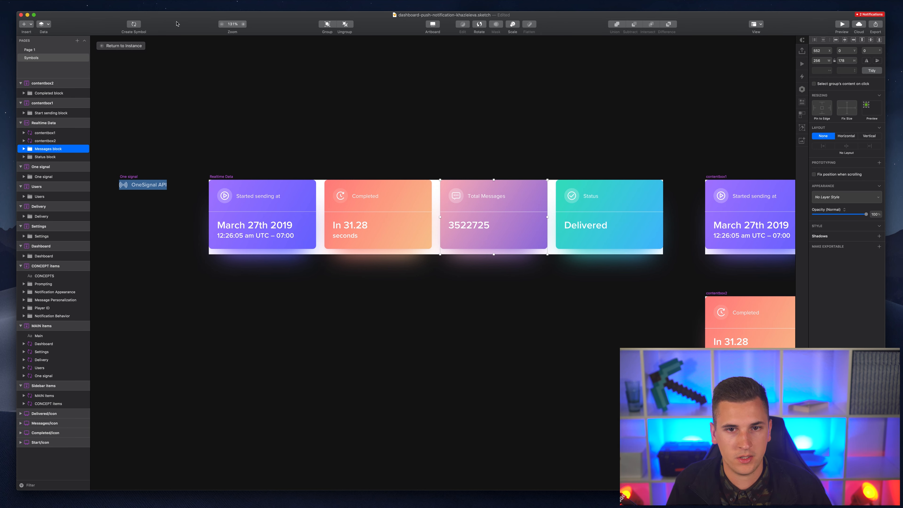
click(133, 24)
text(contentbox3)
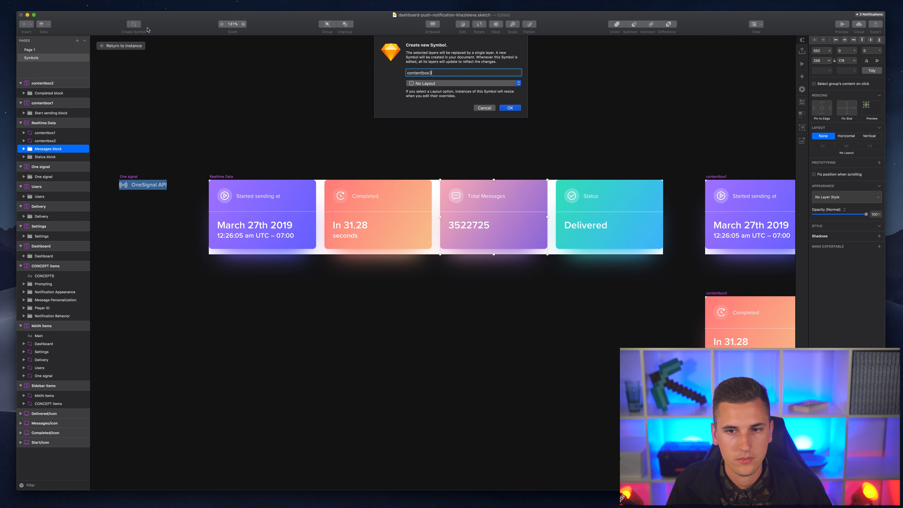
click(437, 83)
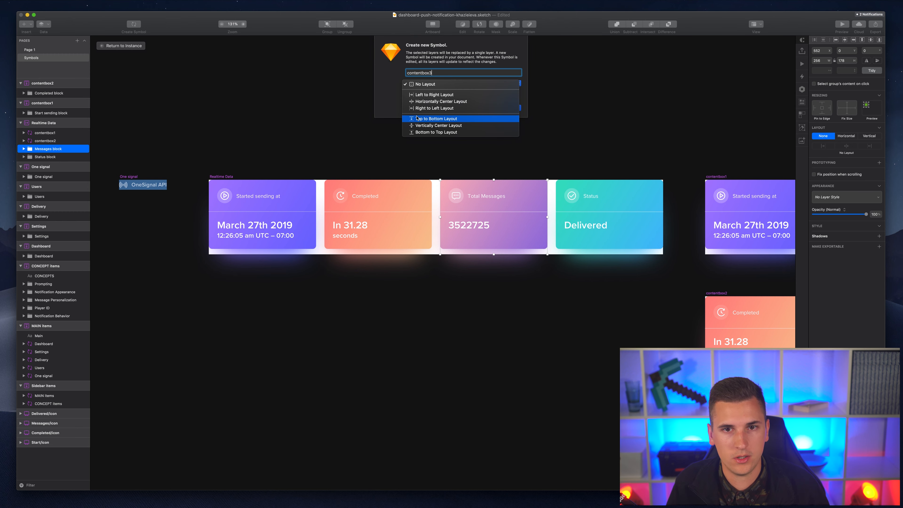
click(441, 118)
click(510, 107)
- Turn the Status card into a top-to-bottom symbol, contentbox4
key(Tab)
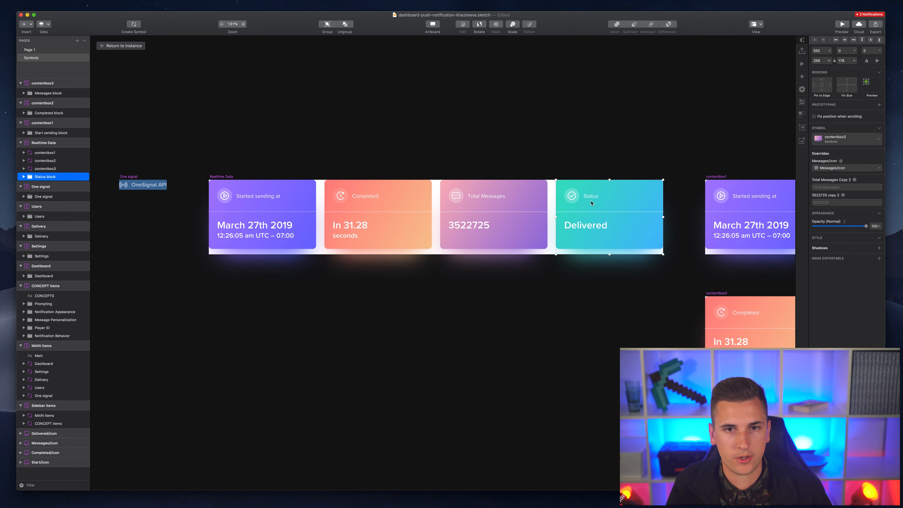
click(134, 24)
text(contentbox1)
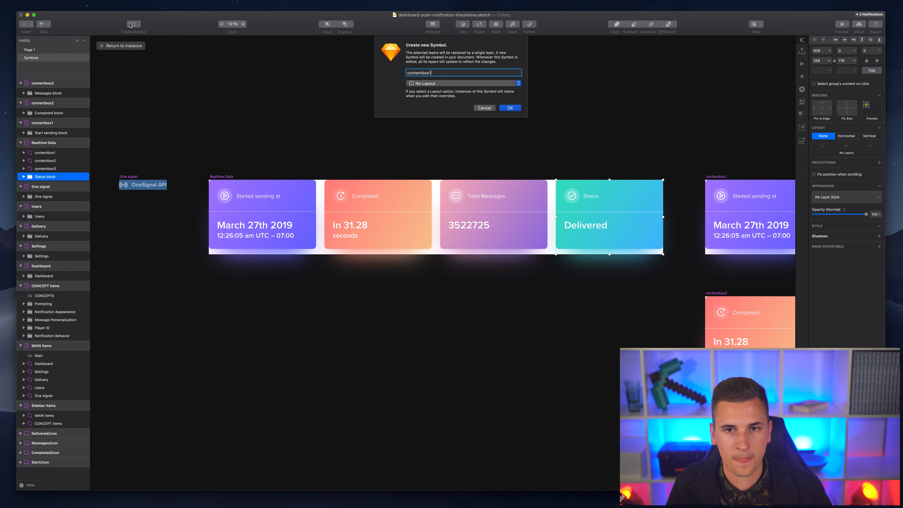
click(424, 83)
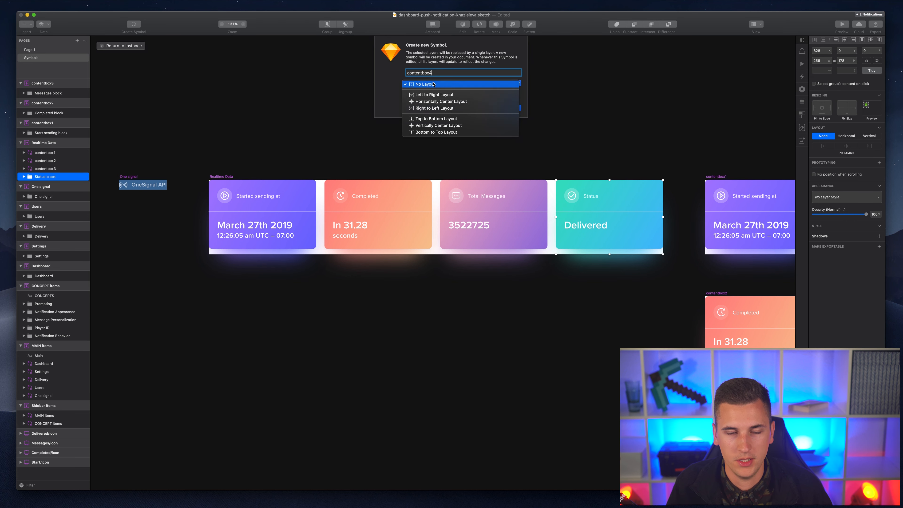
click(440, 117)
click(510, 107)
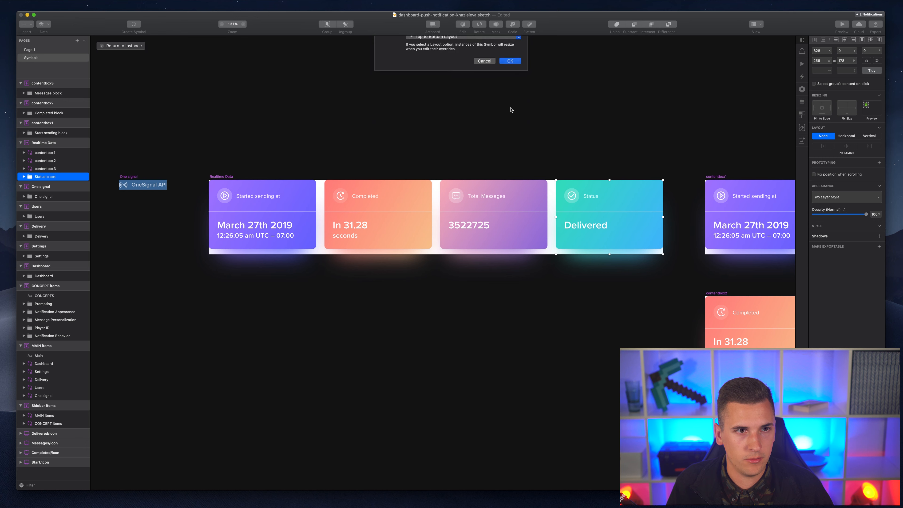
- Return to the Realtime Data instance on the Page 1 dashboard
scroll(579, 165, right, 10)
scroll(579, 163, left, 5)
scroll(579, 163, down, 3)
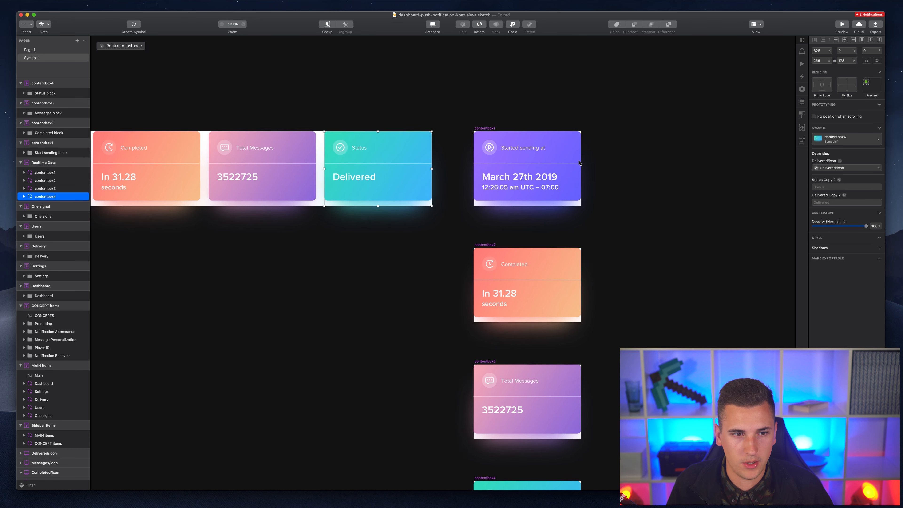
click(115, 48)
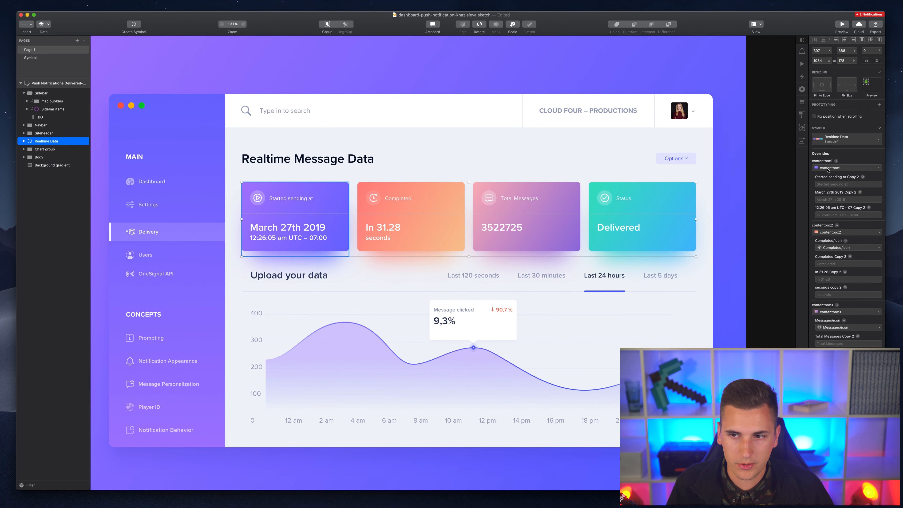
- Set the contentbox1 override to None, restore it to contentbox1, then go to the Symbols page
click(828, 168)
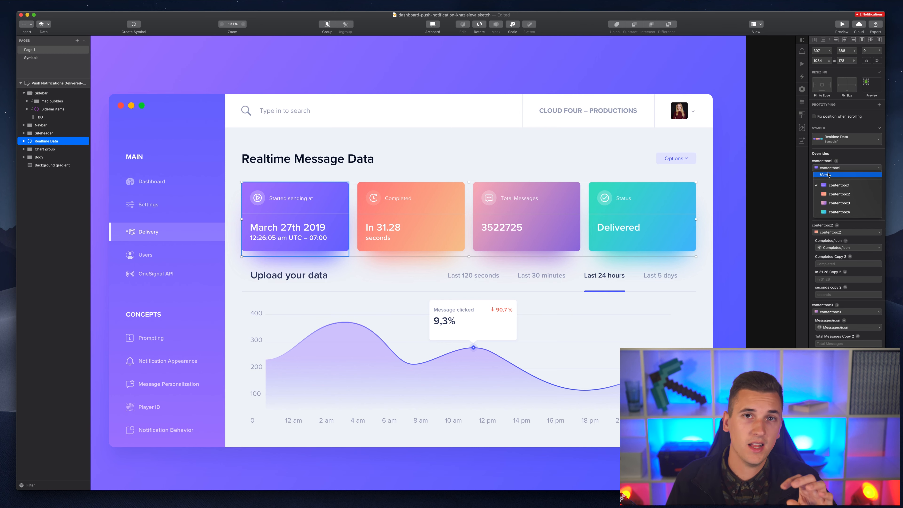
click(828, 175)
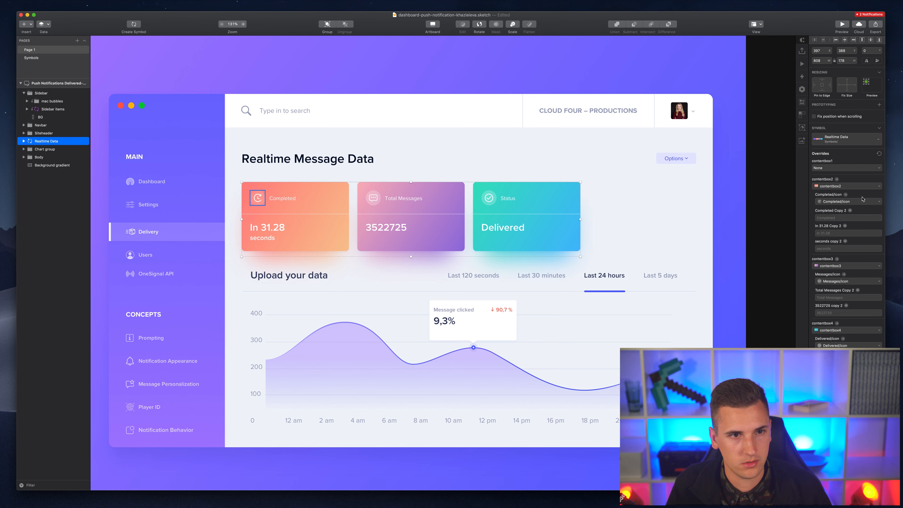
click(836, 168)
click(838, 185)
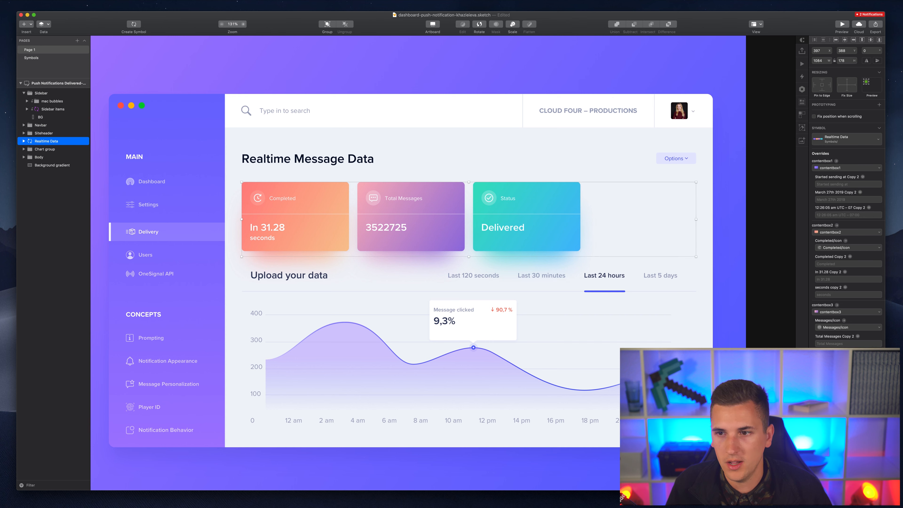
click(29, 50)
click(31, 58)
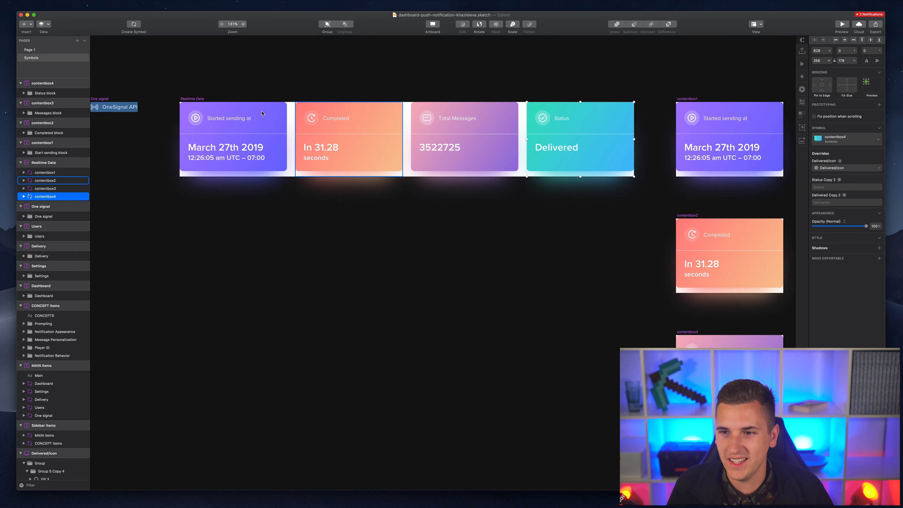
- Give the Realtime Data symbol Center layout alignment, then select its instance on Page 1
click(211, 106)
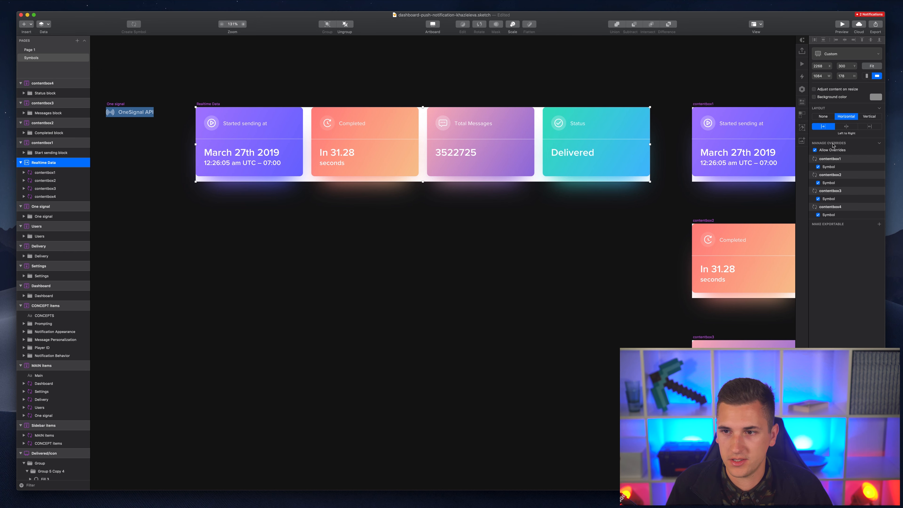
click(847, 127)
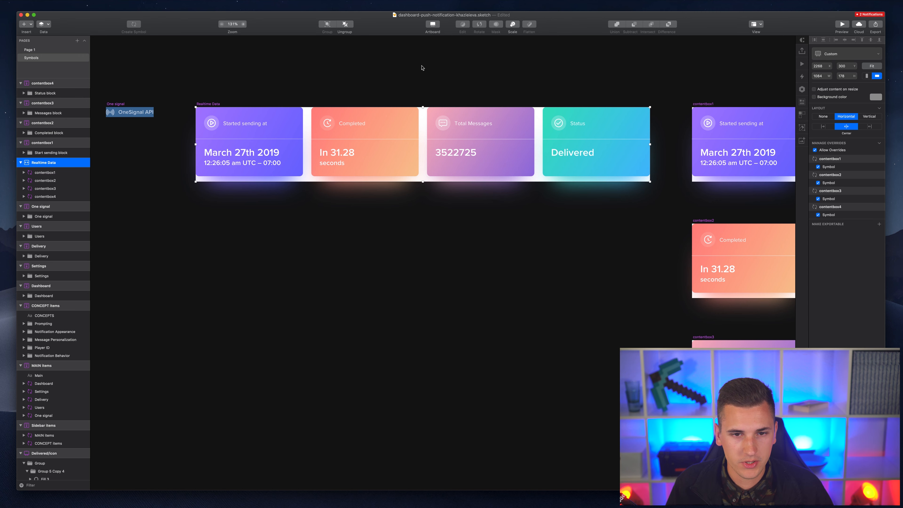
click(36, 50)
scroll(366, 224, right, 2)
click(365, 224)
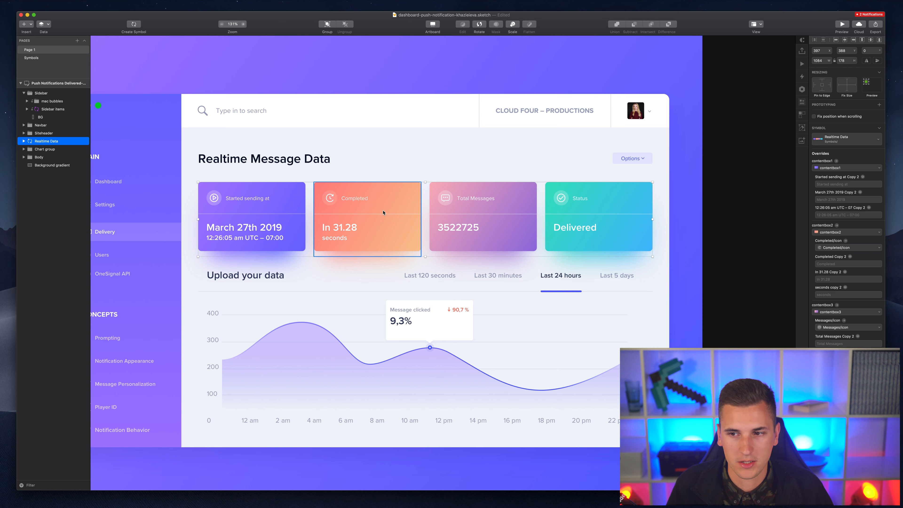
- Set the contentbox2 (Completed) override to None, restore it, then go to the Symbols page
click(828, 232)
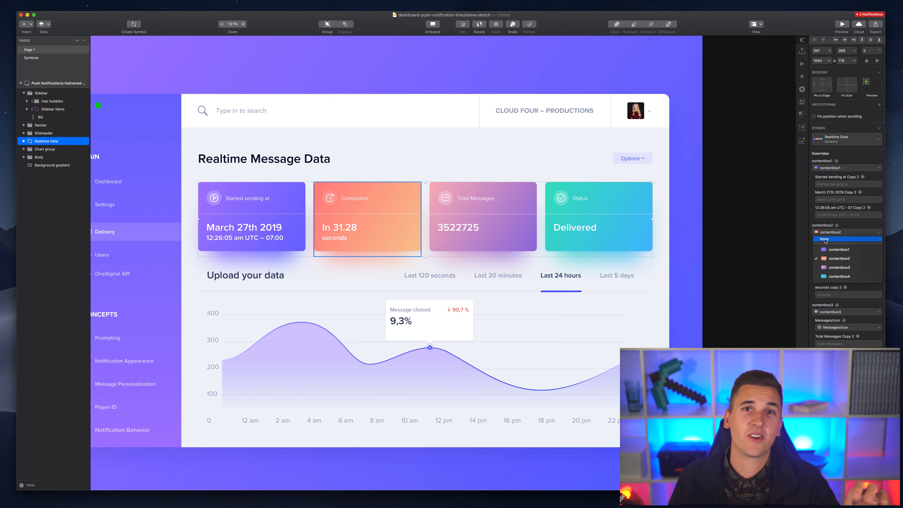
click(824, 240)
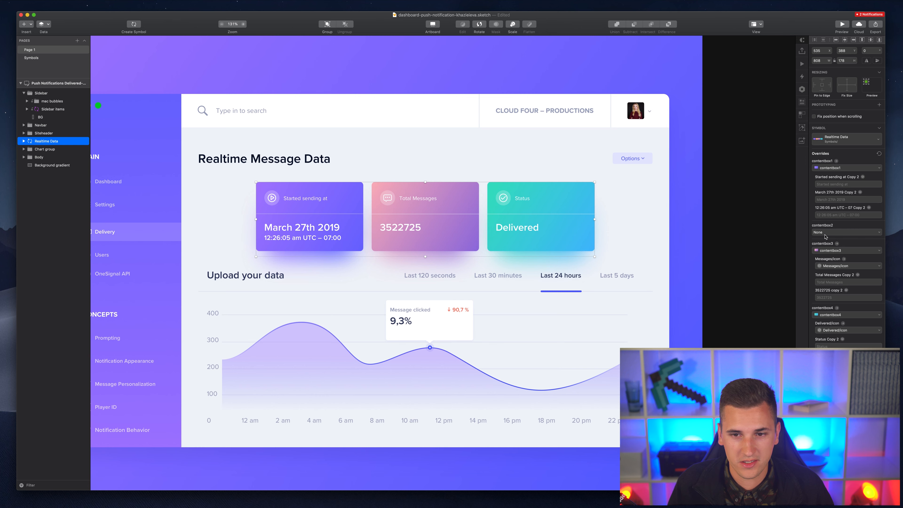
click(824, 234)
click(824, 238)
click(822, 233)
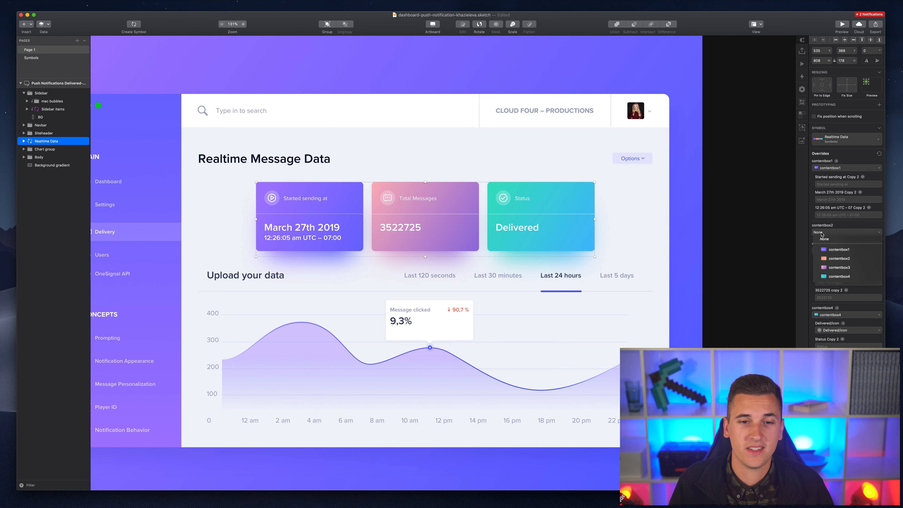
click(838, 258)
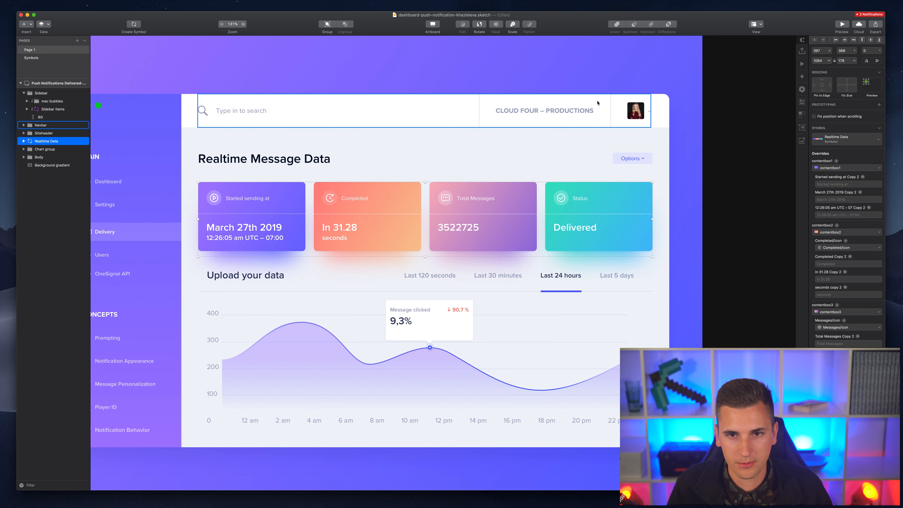
click(30, 57)
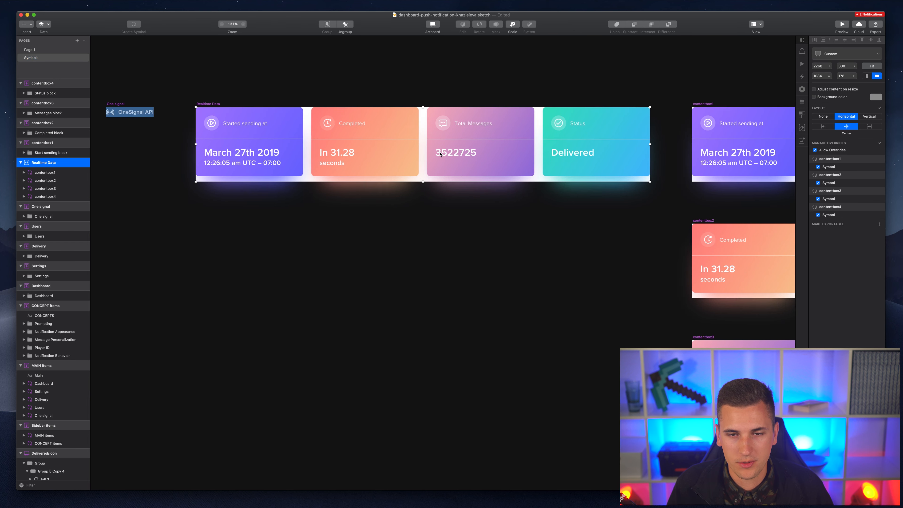
- Select the March 27th 2019 text in the contentbox1 symbol, then return to Page 1
scroll(440, 154, right, 4)
scroll(440, 154, right, 4)
scroll(440, 154, down, 1)
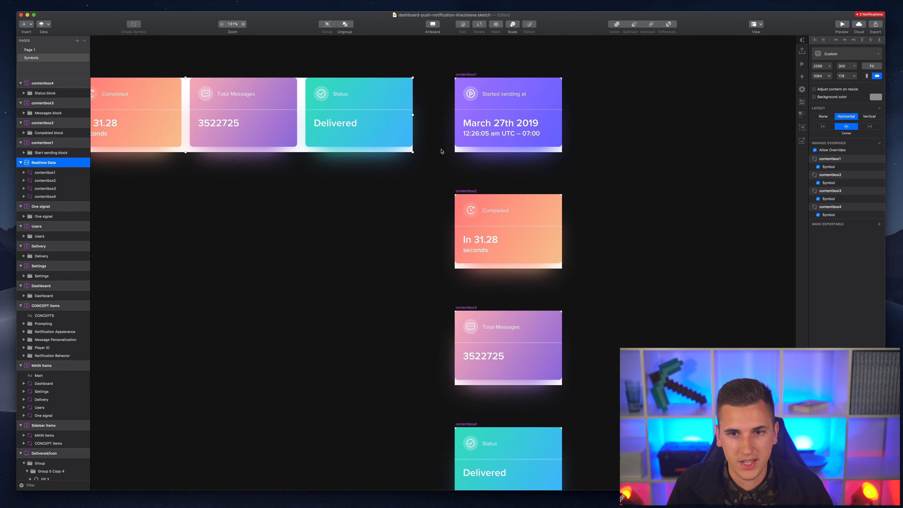
click(463, 73)
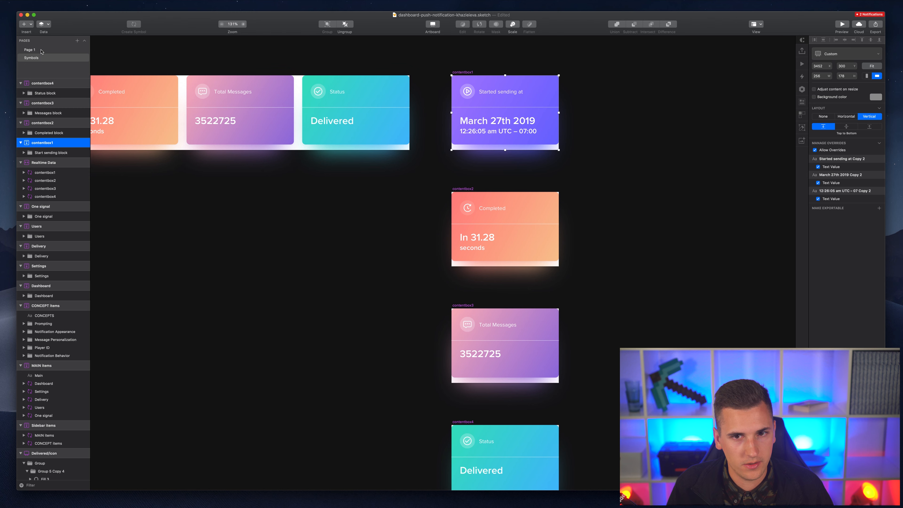
double_click(536, 127)
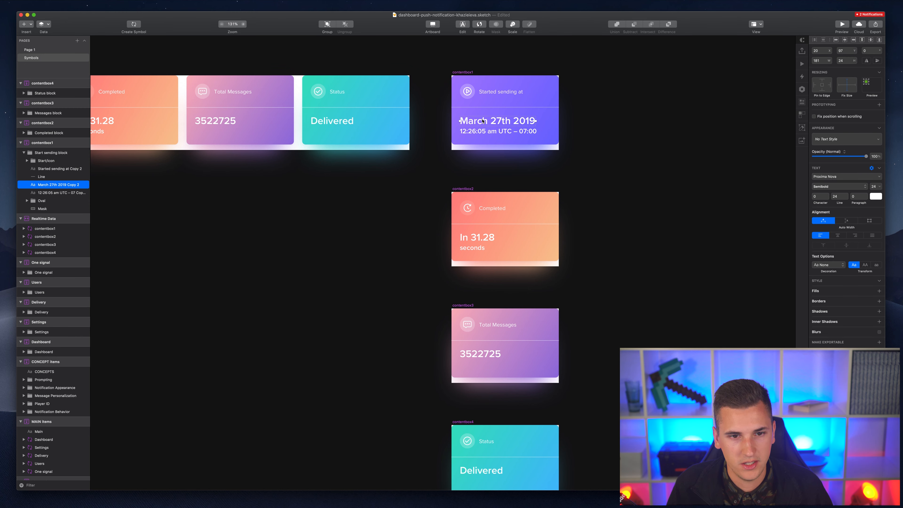
click(33, 52)
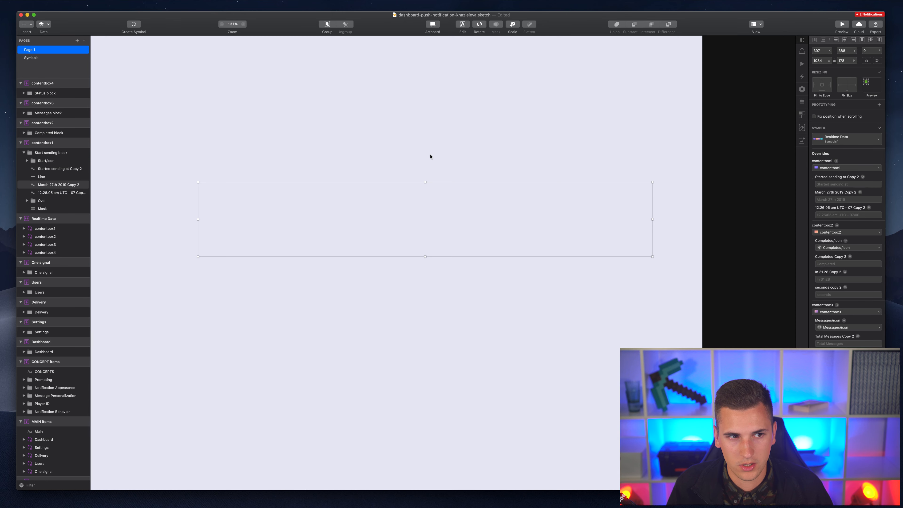
- Override the first card's date with a long, twice-pasted contentbox1 text
scroll(316, 215, up, 3)
scroll(317, 215, up, 3)
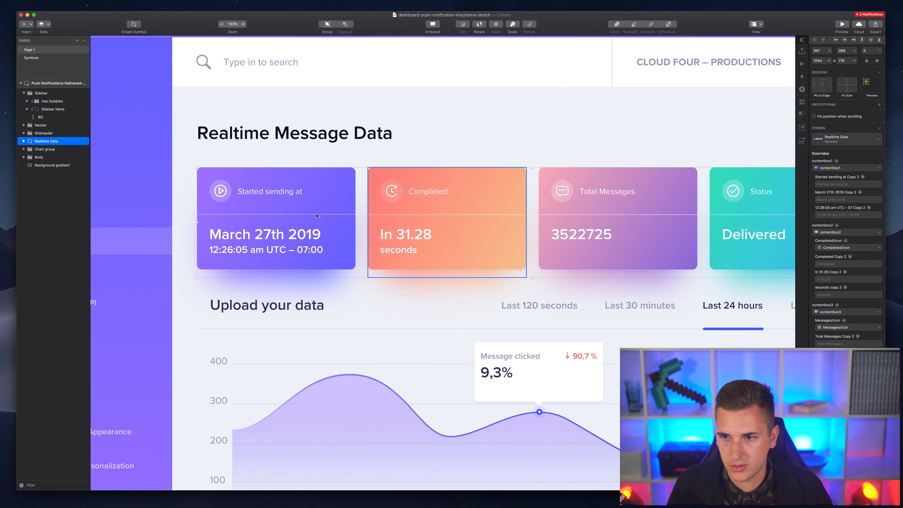
double_click(266, 235)
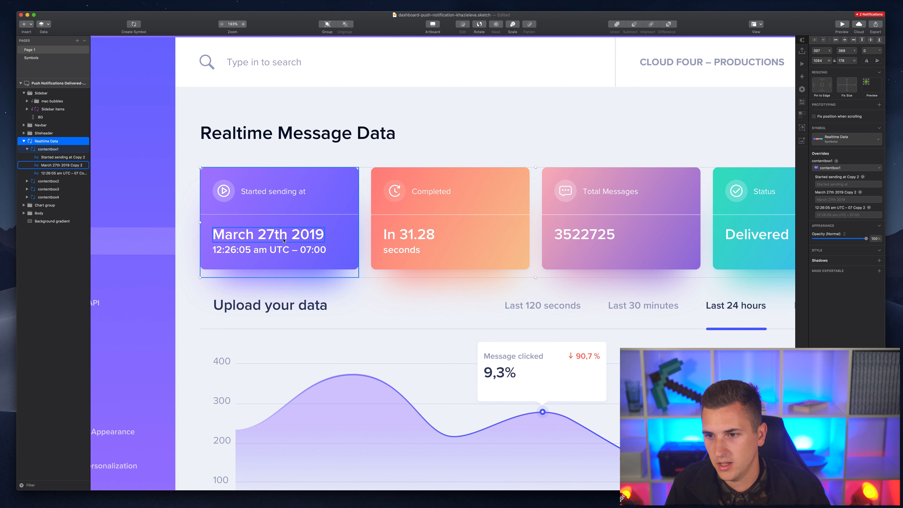
click(837, 200)
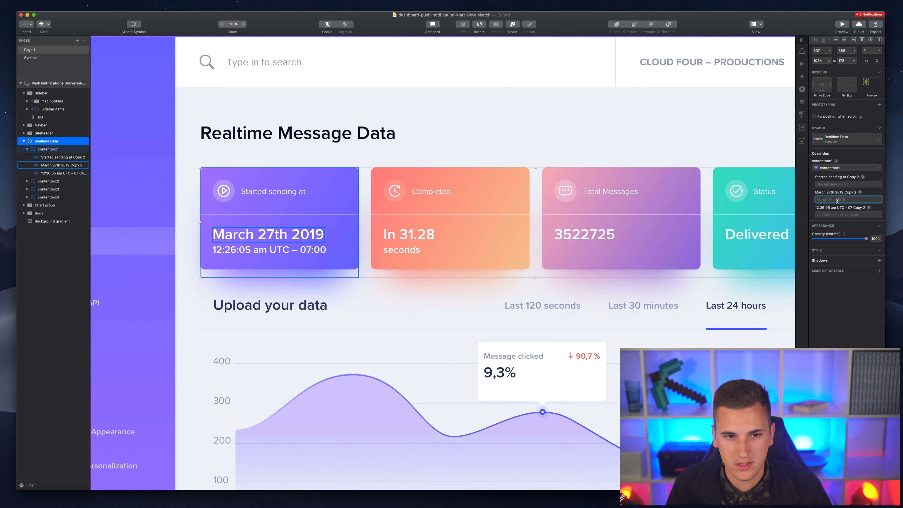
text(contentbox1)
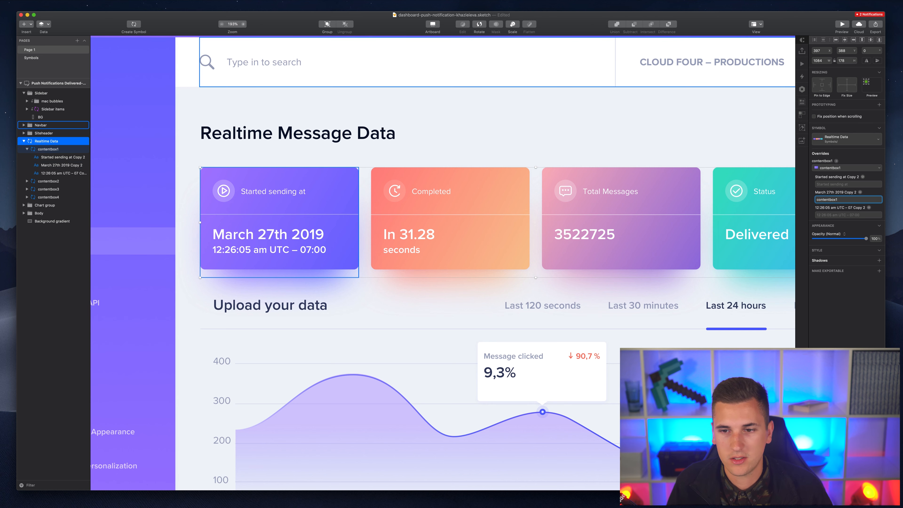
key(super+v)
key(super+v)
key(super+v)
key(super+v)
key(super+v)
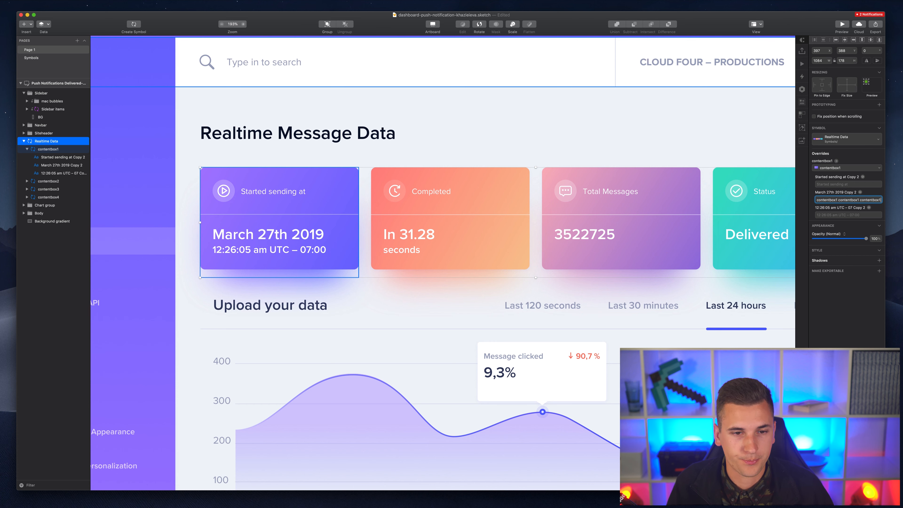
key(Return)
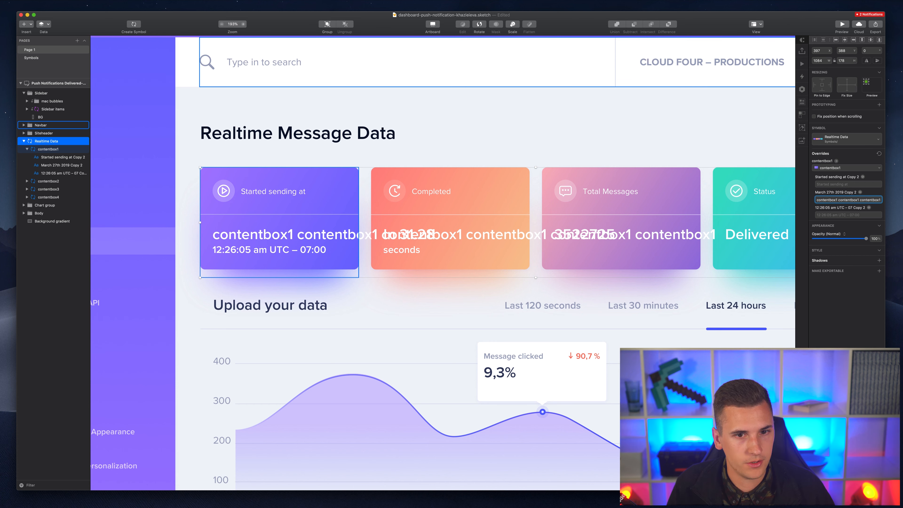
- Clear the date override and jump to the date text in its symbol master
key(super+a)
key(BackSpace)
key(Return)
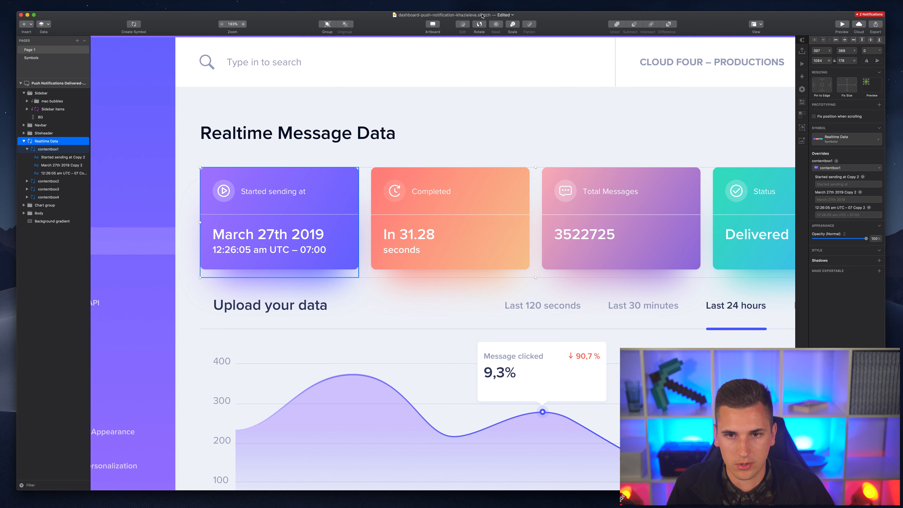
click(25, 58)
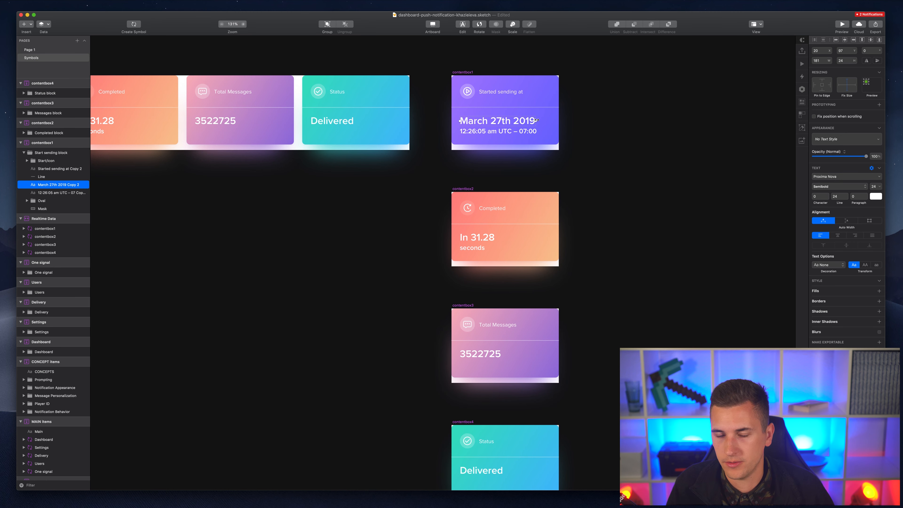
- Widen the contentbox1 date text to 227 px so it wraps, then return to Page 1
drag(536, 120, 551, 120)
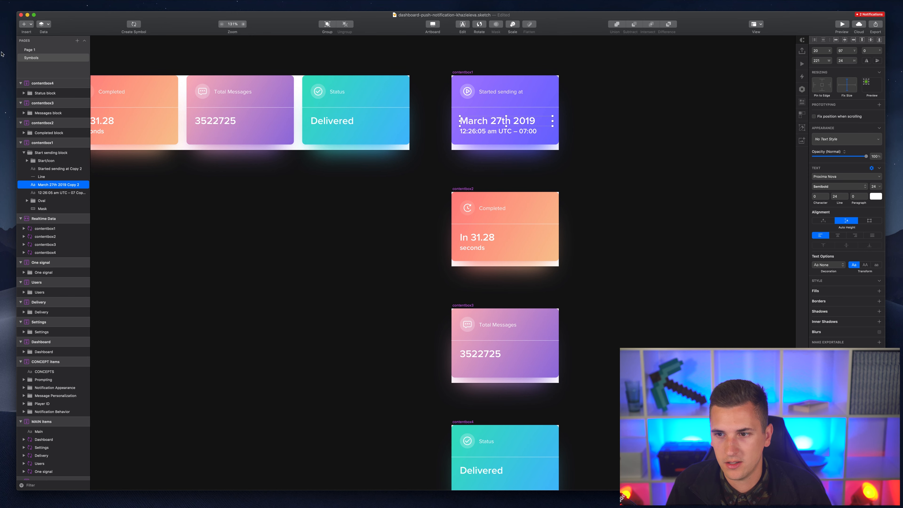
click(36, 51)
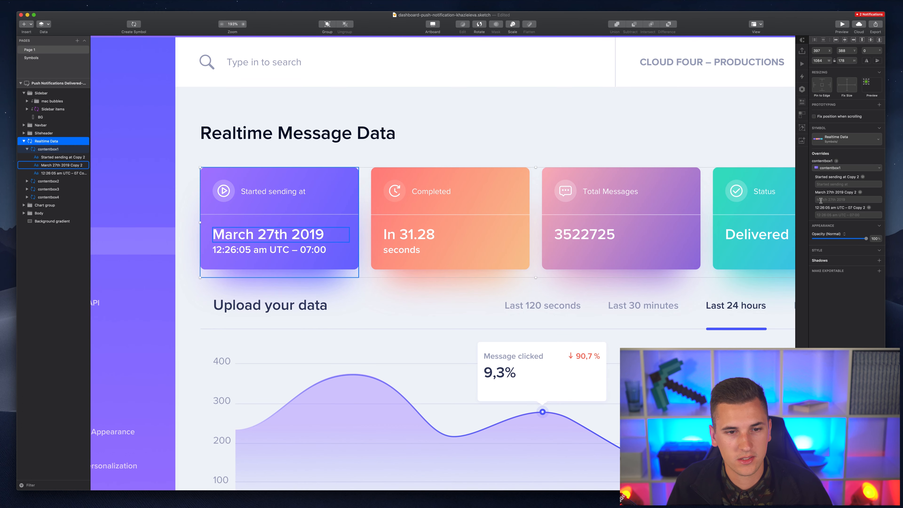
- Paste repeated contentbox1 into the first card's date override, wrapping to four lines; select the chart group
click(820, 201)
key(super+v)
key(super+v)
key(super+v)
key(super+v)
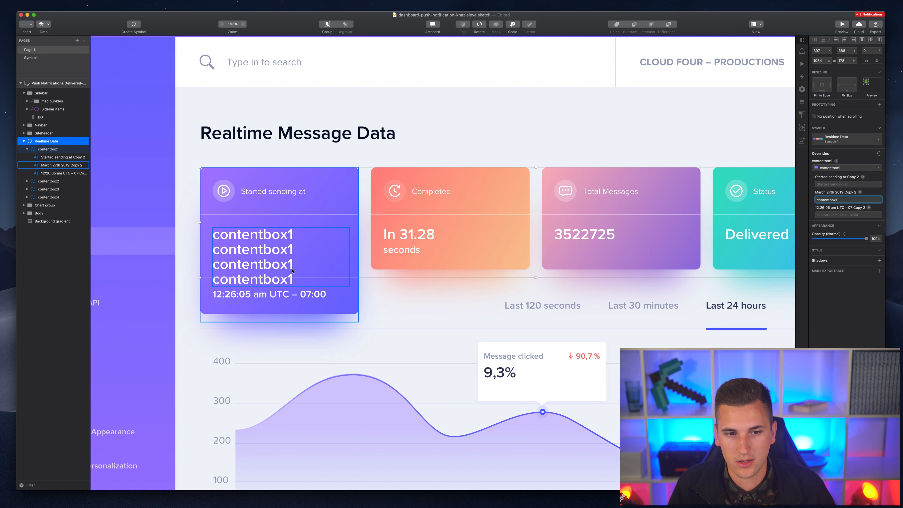
scroll(292, 271, down, 5)
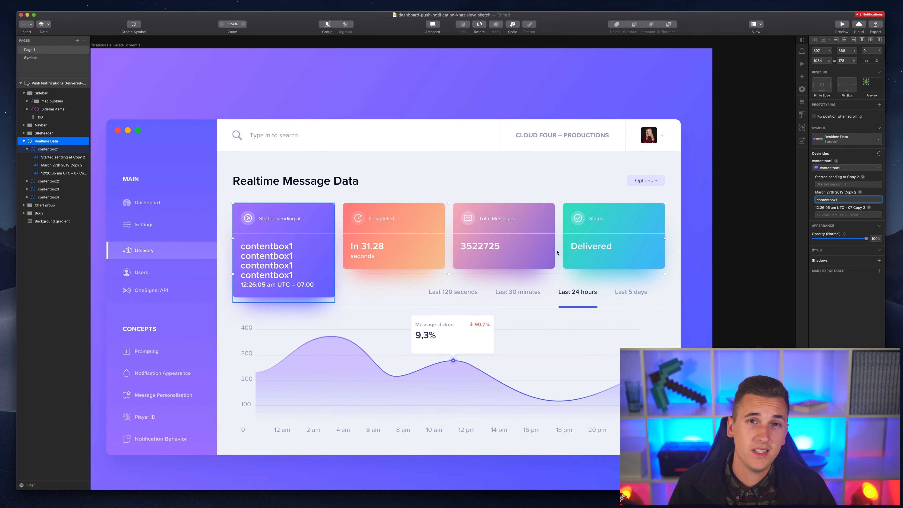
click(696, 285)
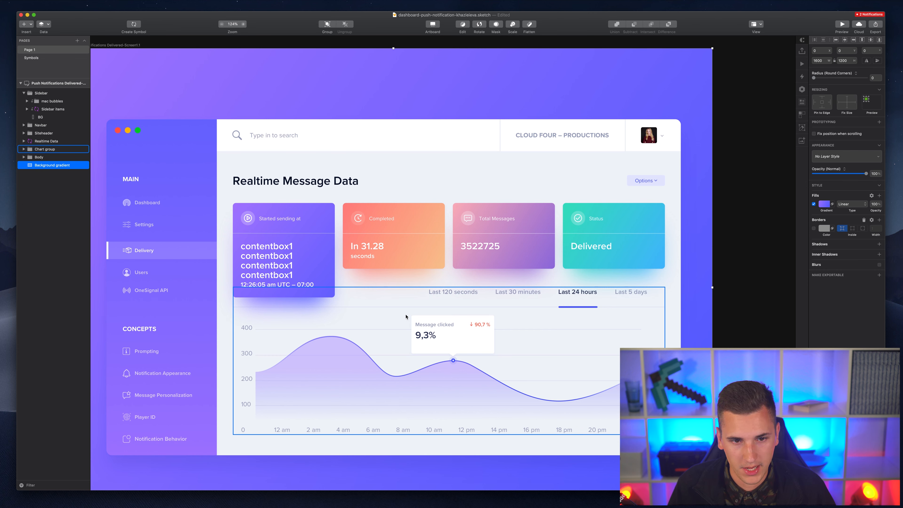
click(408, 321)
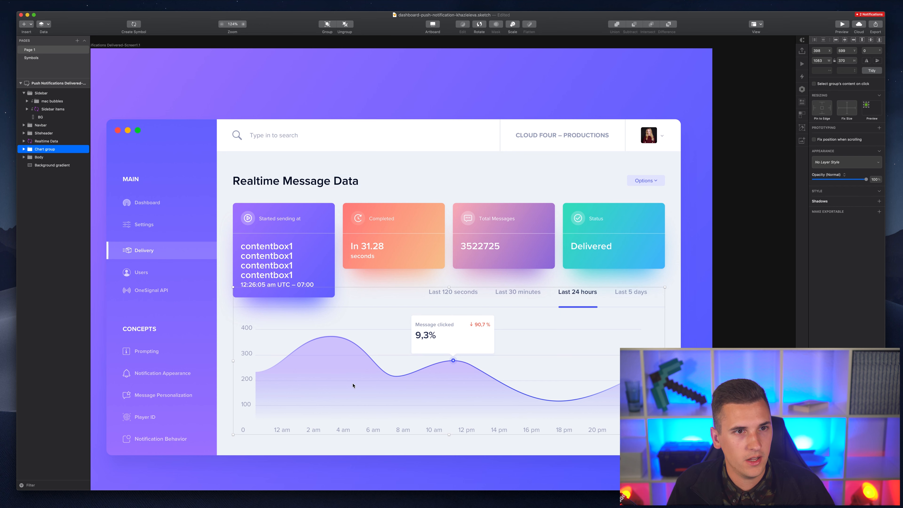
- Rename the chart group to 'graph', make it a top-to-bottom symbol, and go to Symbols
key(super+r)
text(gr)
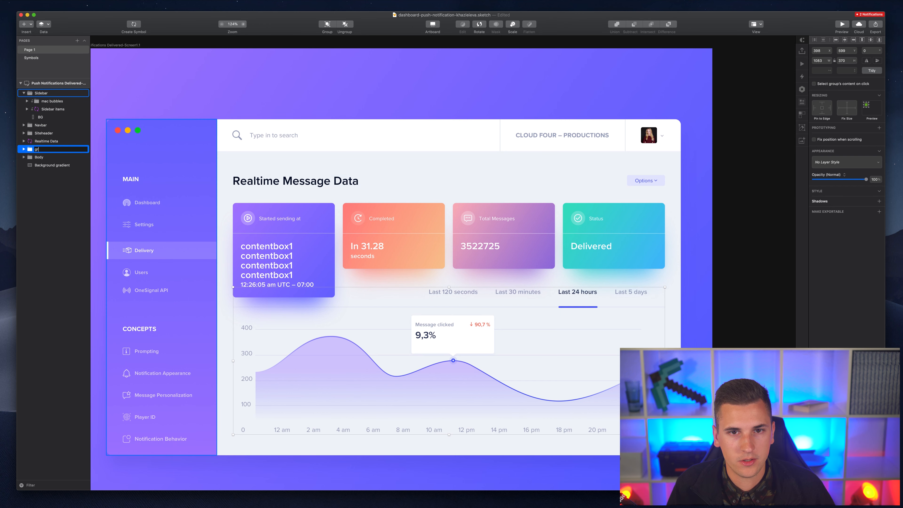
key(Return)
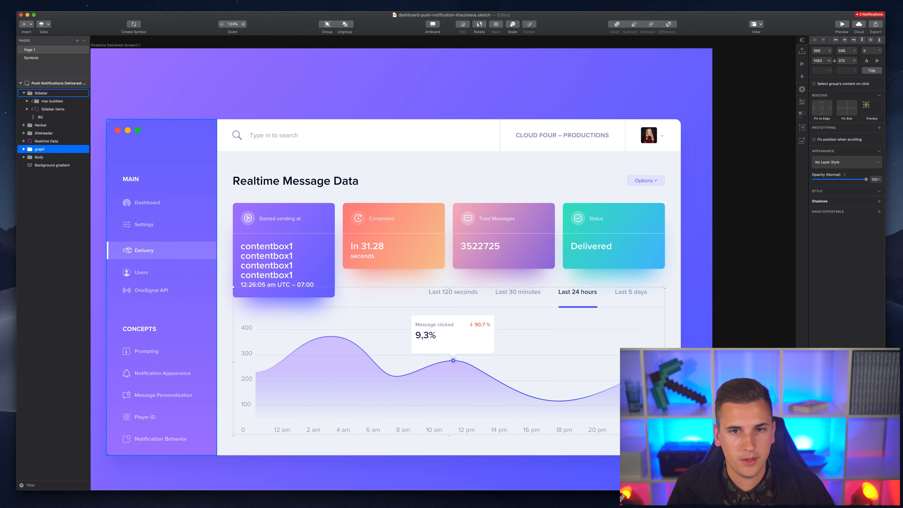
click(133, 25)
click(419, 84)
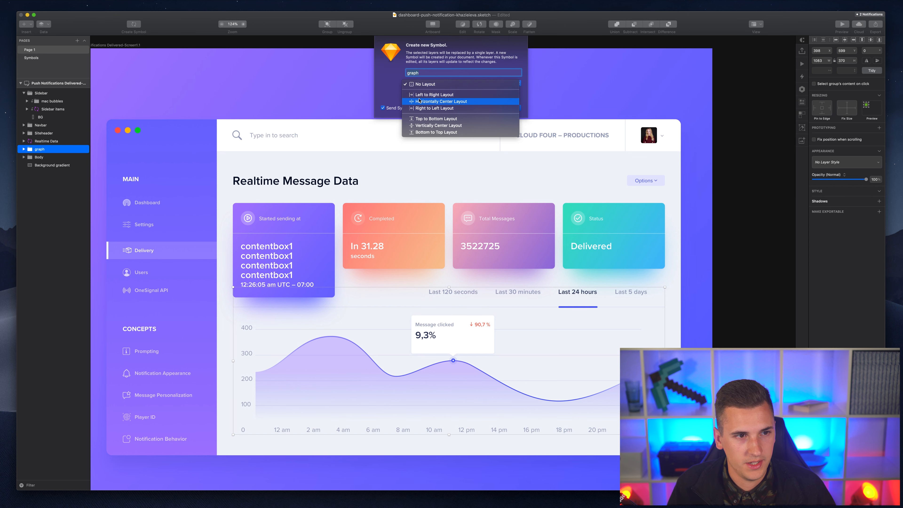
click(423, 119)
click(515, 109)
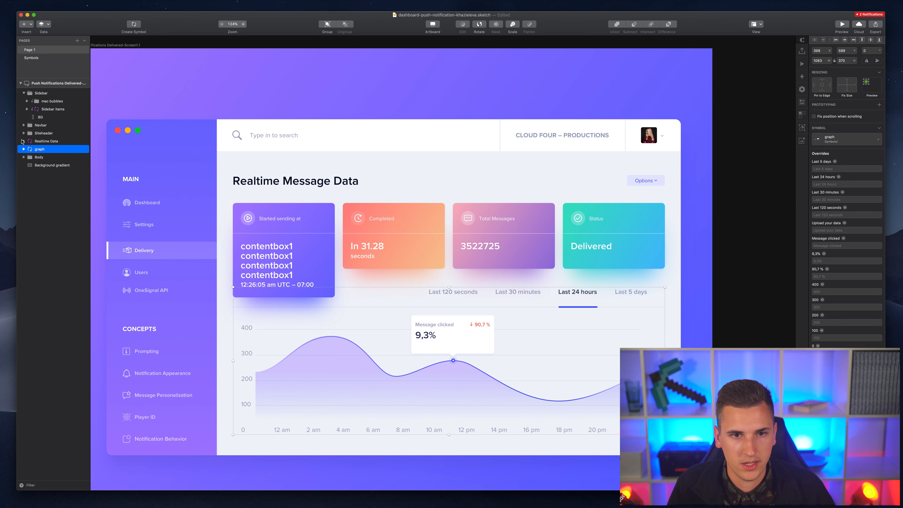
click(31, 58)
- Inspect the Realtime Data master's Horizontal layout, then return to the Page 1 dashboard
scroll(339, 150, down, 5)
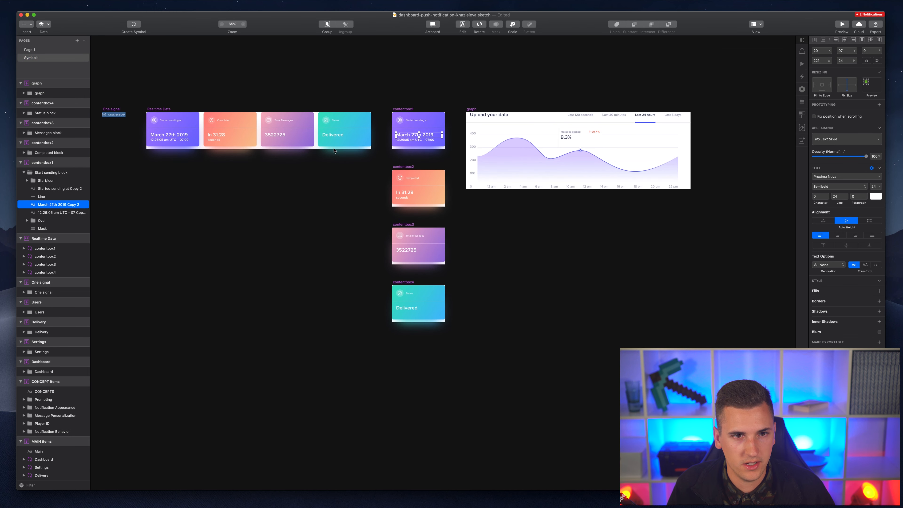
scroll(338, 150, up, 4)
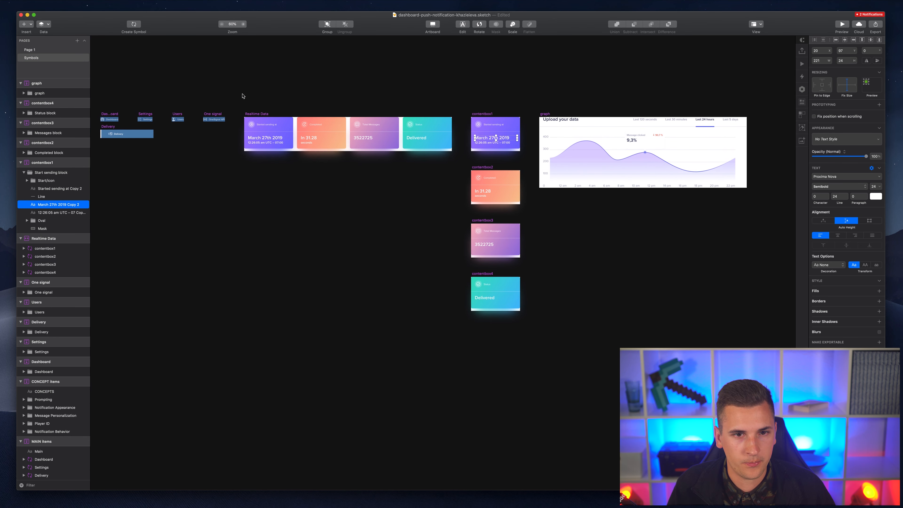
click(261, 116)
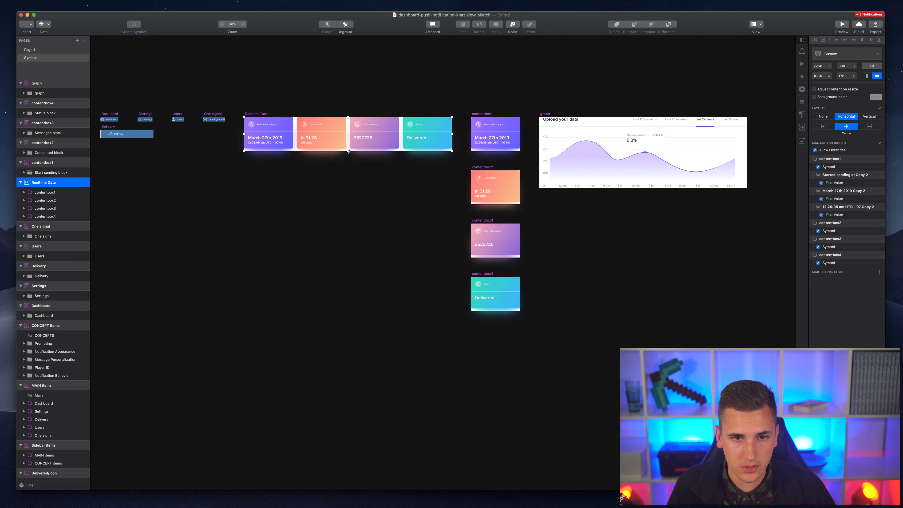
scroll(288, 128, left, 3)
scroll(288, 128, up, 1)
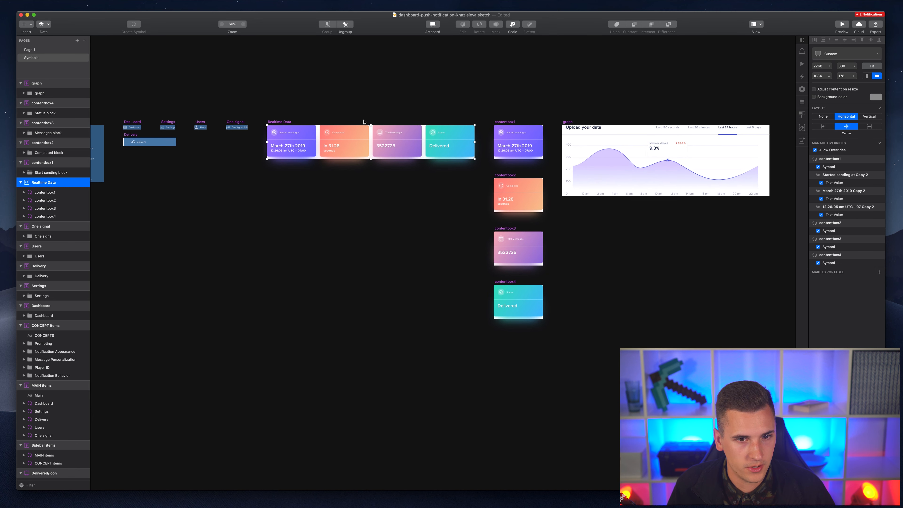
scroll(363, 122, left, 4)
click(35, 50)
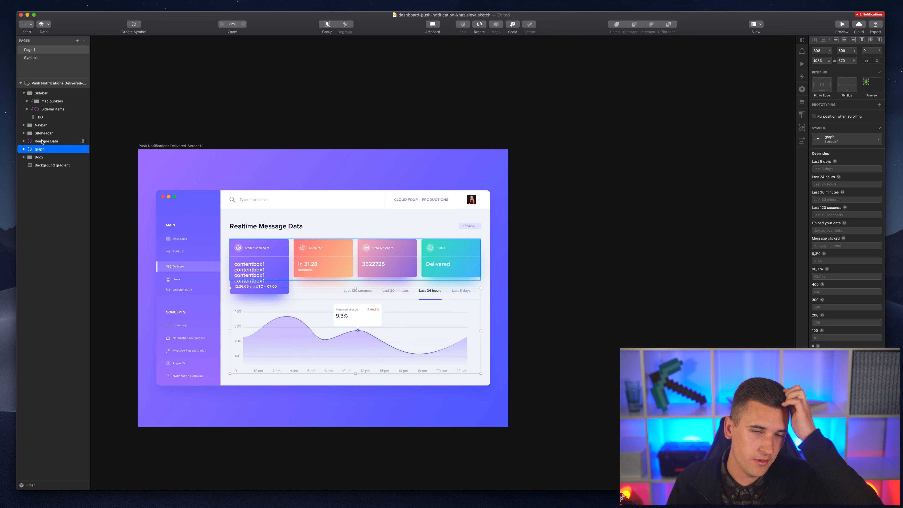
- Turn Realtime Data and graph into a symbol named 'content' with a Top to Bottom layout
shift+click(42, 141)
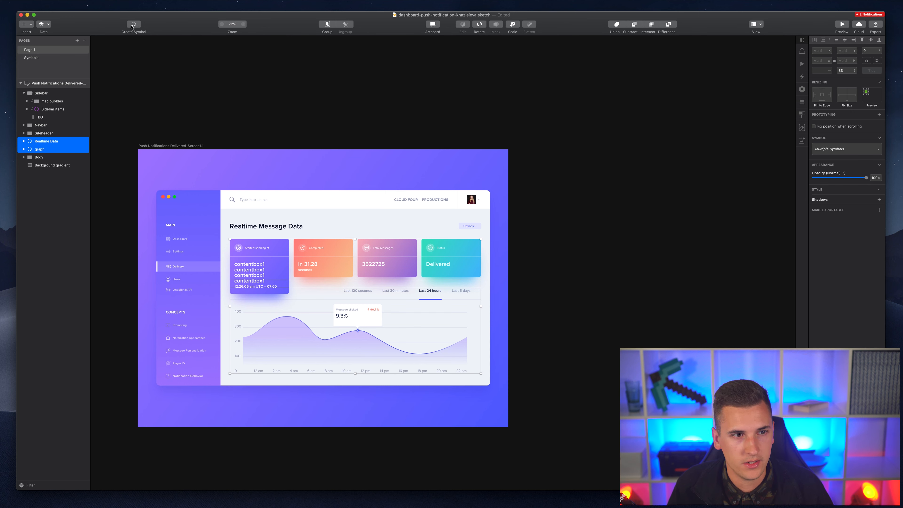
click(134, 29)
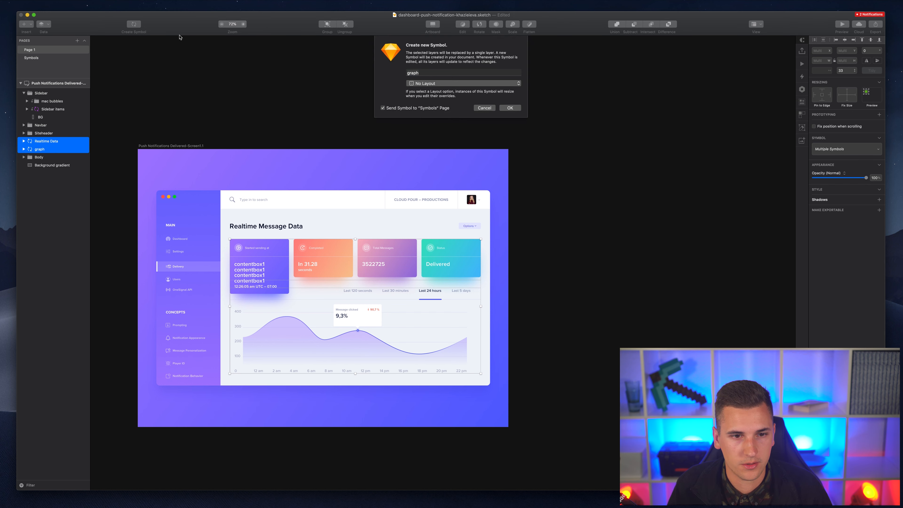
click(429, 86)
click(427, 85)
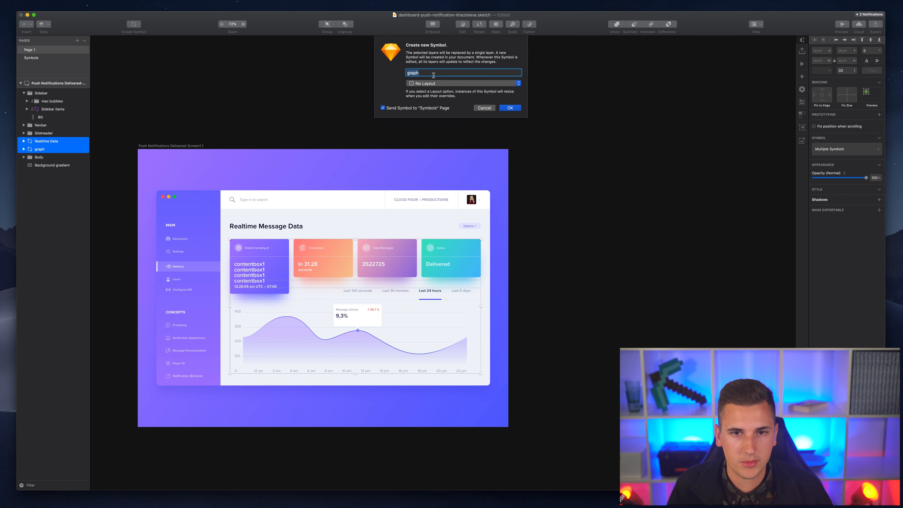
text(content)
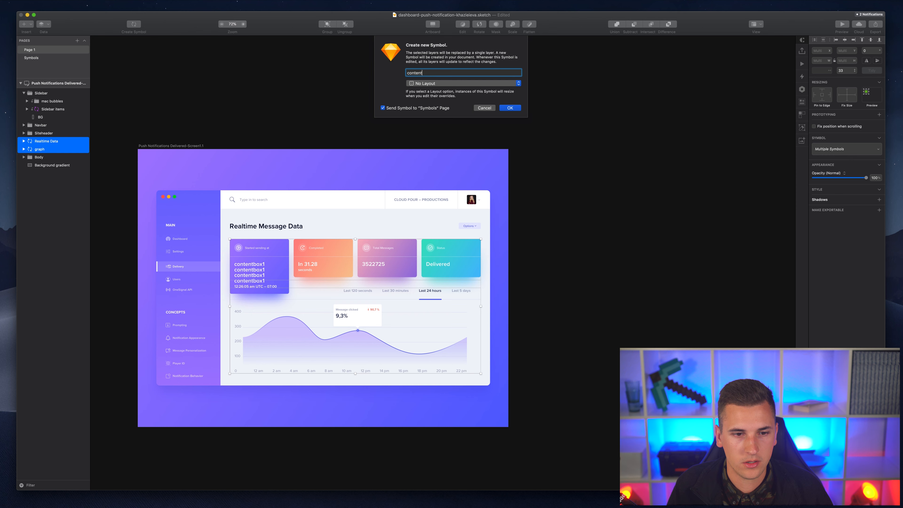
click(434, 83)
click(426, 125)
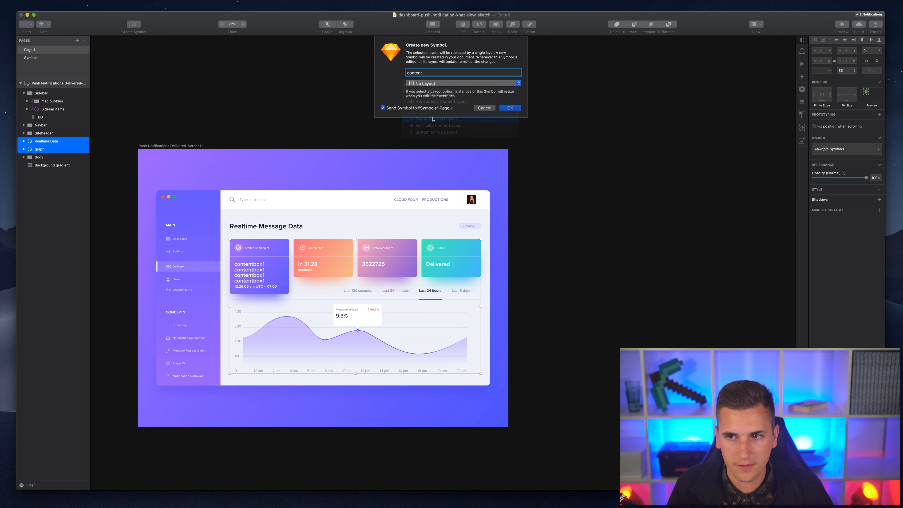
click(509, 108)
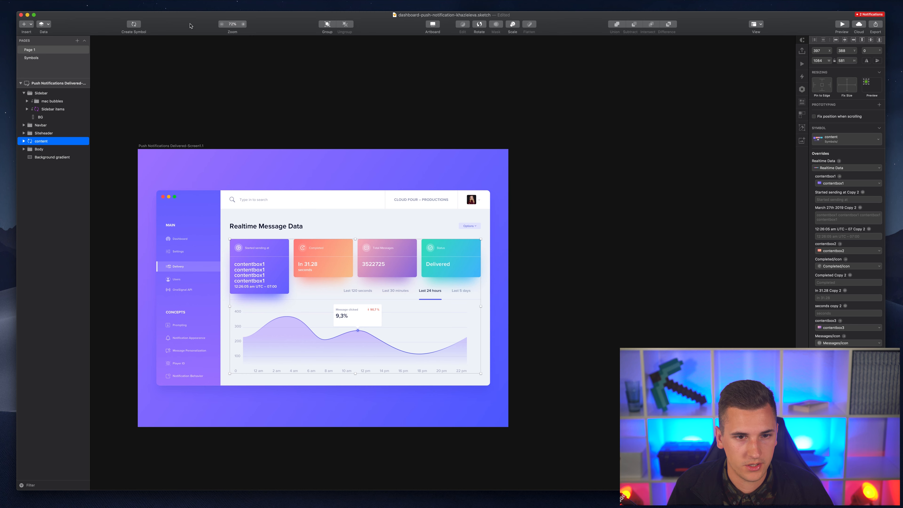
click(35, 50)
click(34, 59)
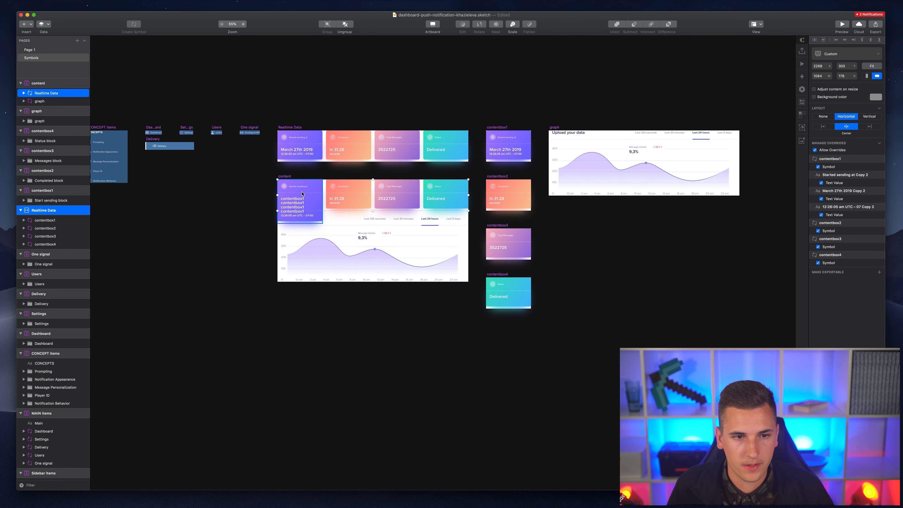
- Select the Realtime Data instance in content and delete the first card's contentbox1 date override
click(352, 194)
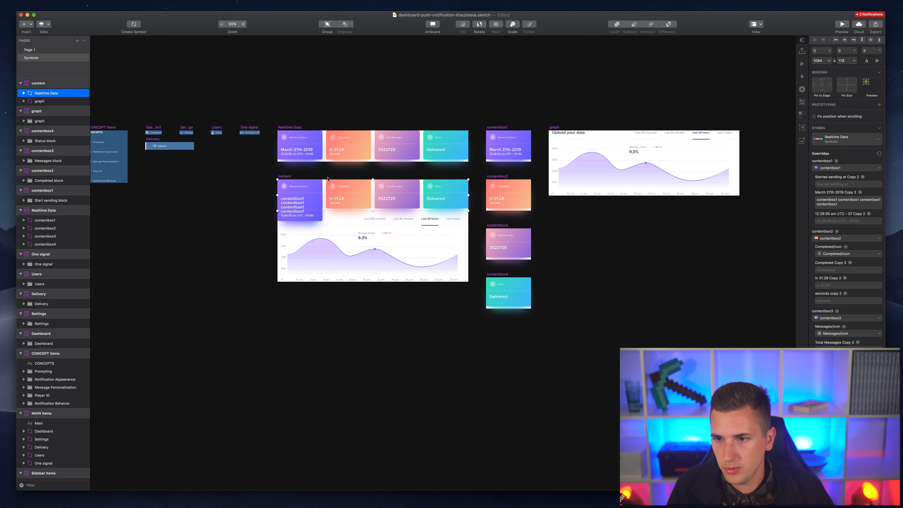
scroll(352, 194, up, 5)
scroll(339, 187, left, 3)
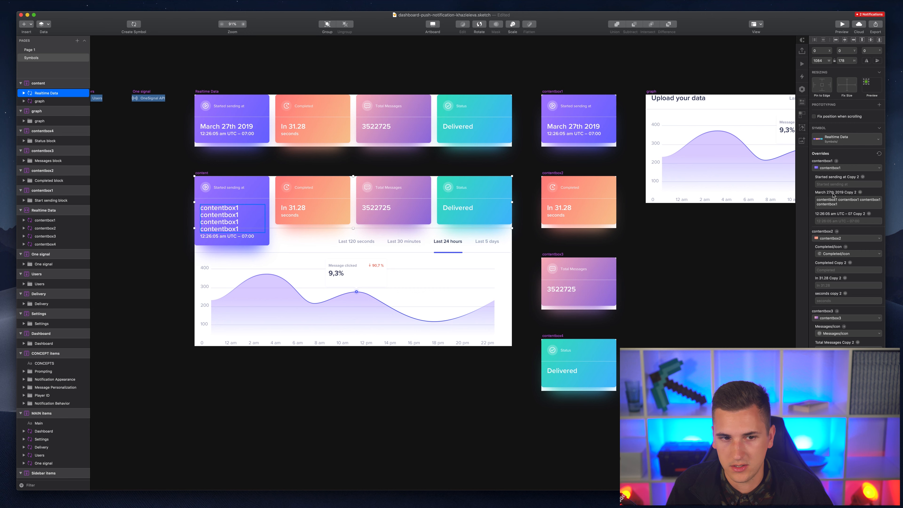
click(833, 200)
key(BackSpace)
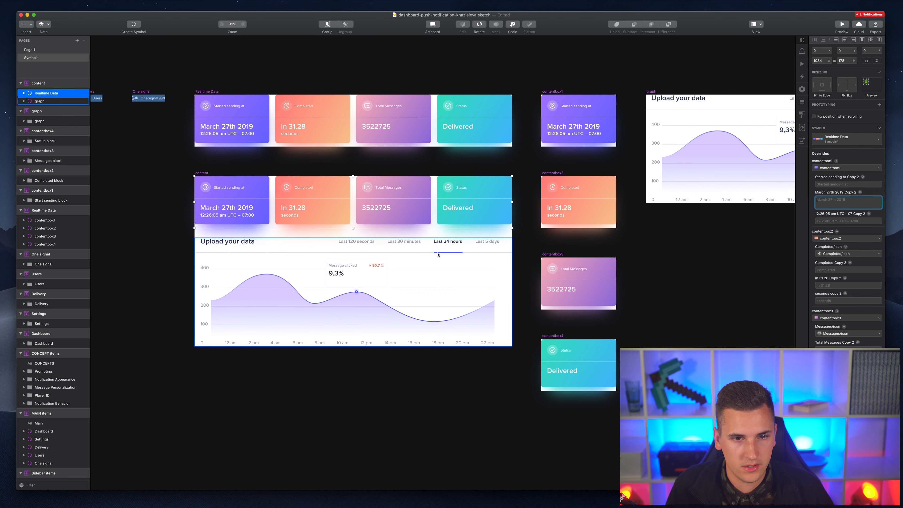
- Check the graph and Realtime Data instances inside content, then switch to Page 1
scroll(438, 254, left, 5)
scroll(262, 226, right, 2)
click(377, 250)
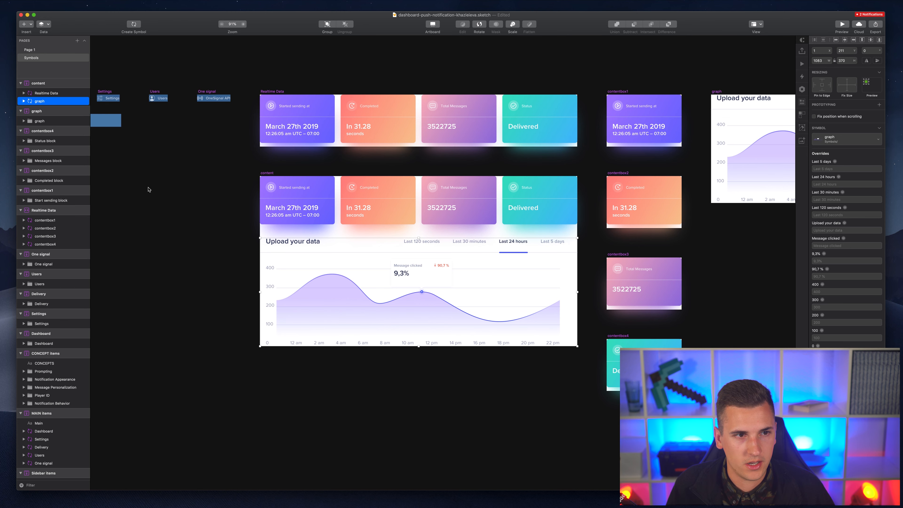
scroll(658, 139, right, 5)
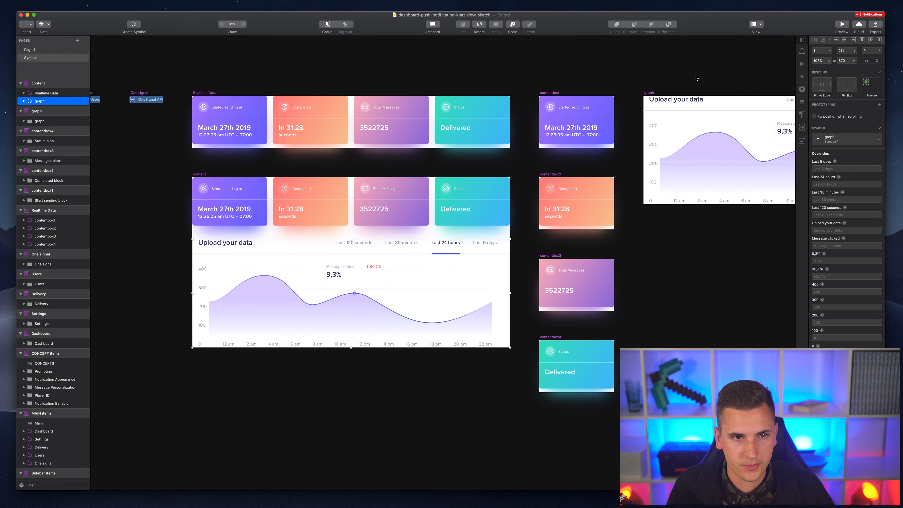
click(235, 218)
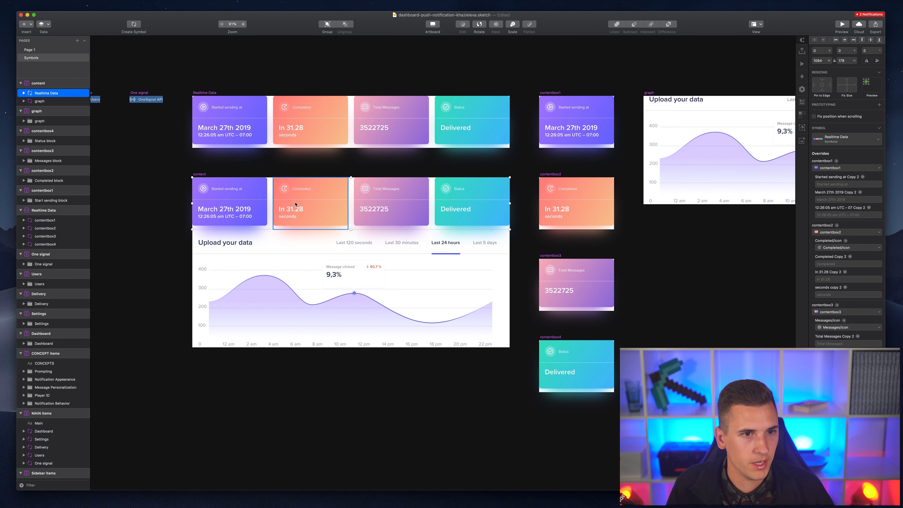
shift+click(266, 245)
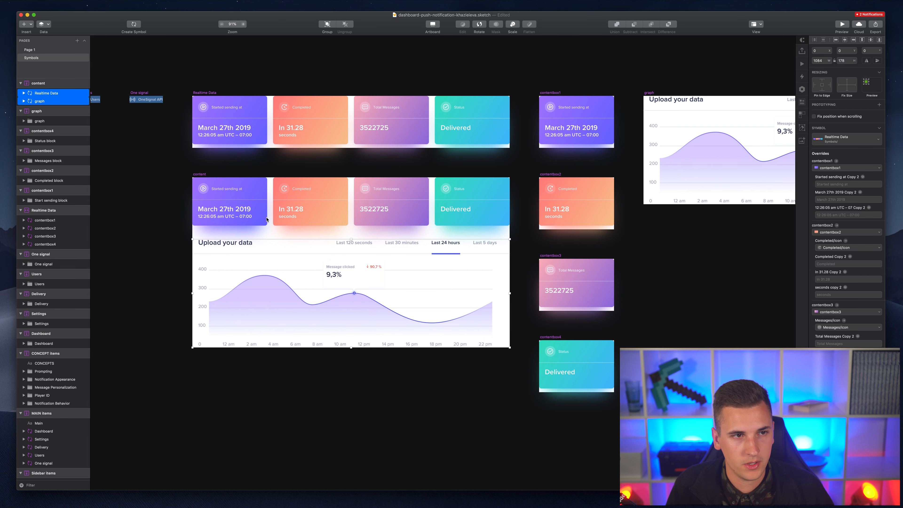
shift+click(250, 209)
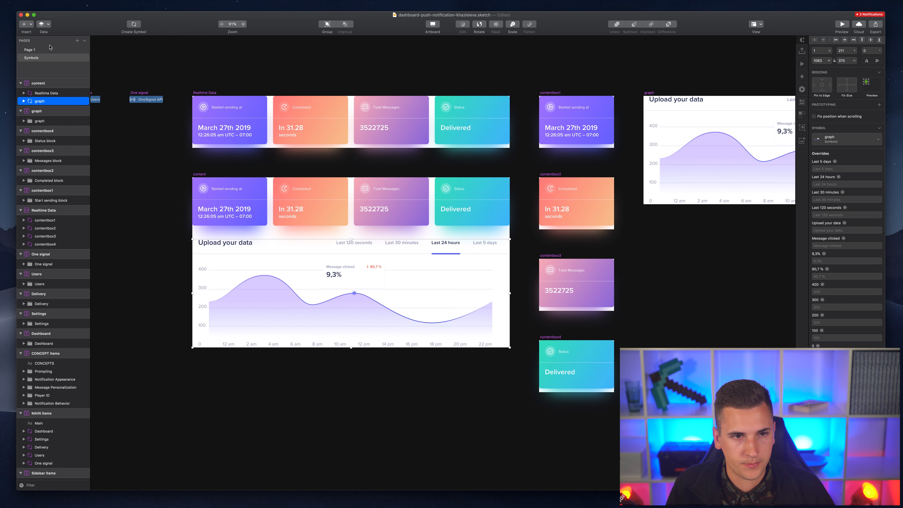
click(40, 50)
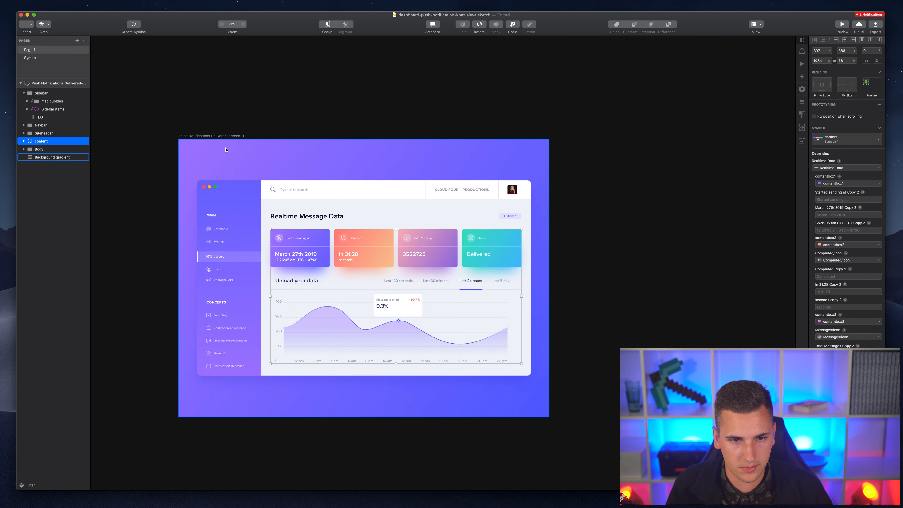
- Save the document with Cmd+S, glance at the Symbols page, and return to Page 1
key(super+s)
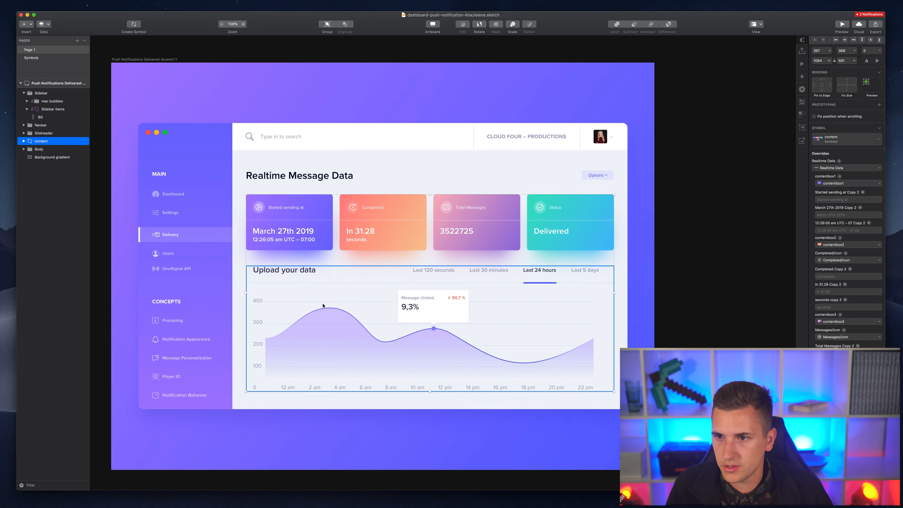
click(41, 59)
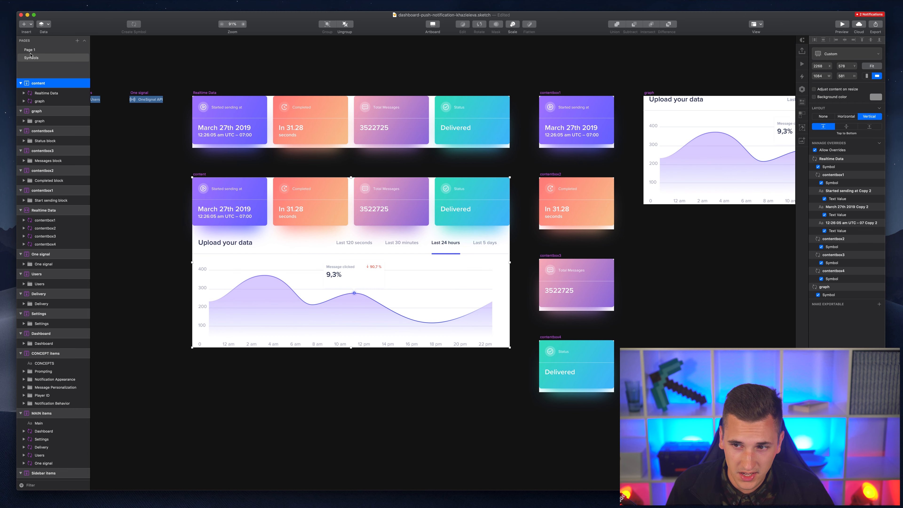
click(31, 50)
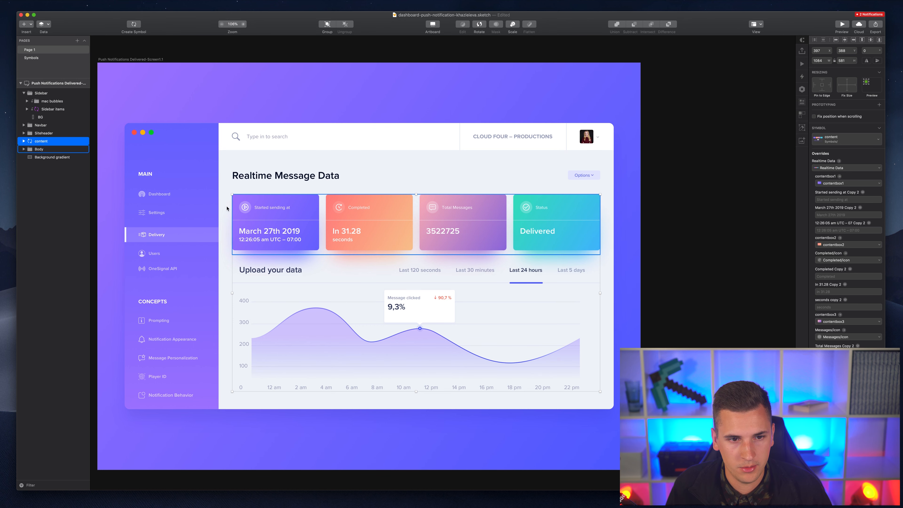
- Append three more pasted contentbox1 lines to the first card's date, then centre the Realtime Data cards
double_click(293, 230)
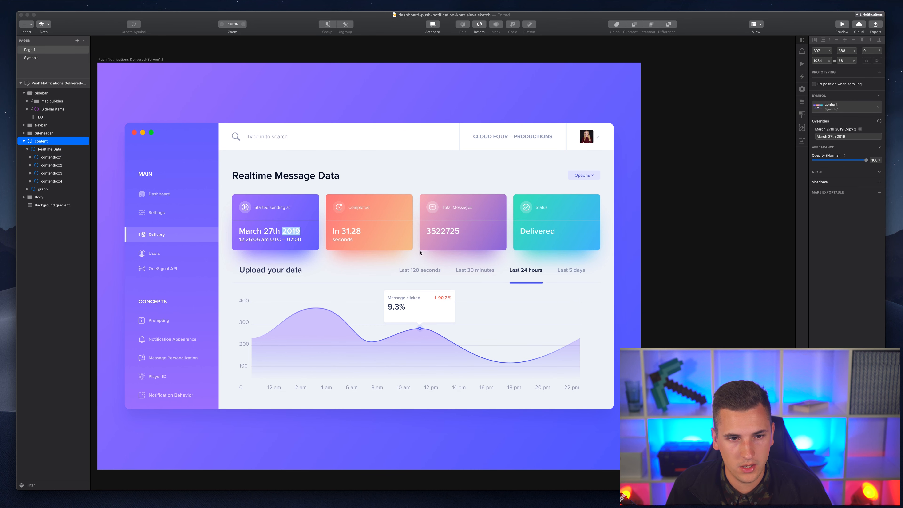
key(Right)
key(Return)
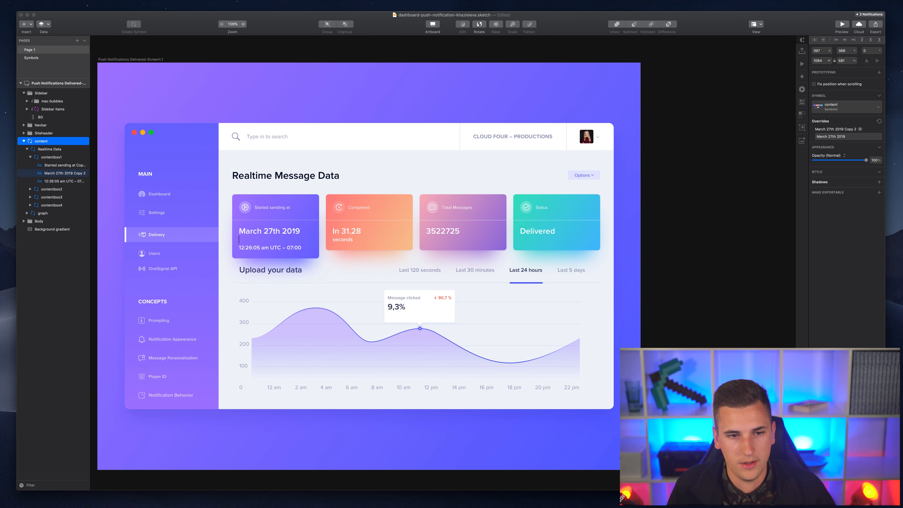
text(contentbox1)
key(Return)
text(contentbox1)
key(Return)
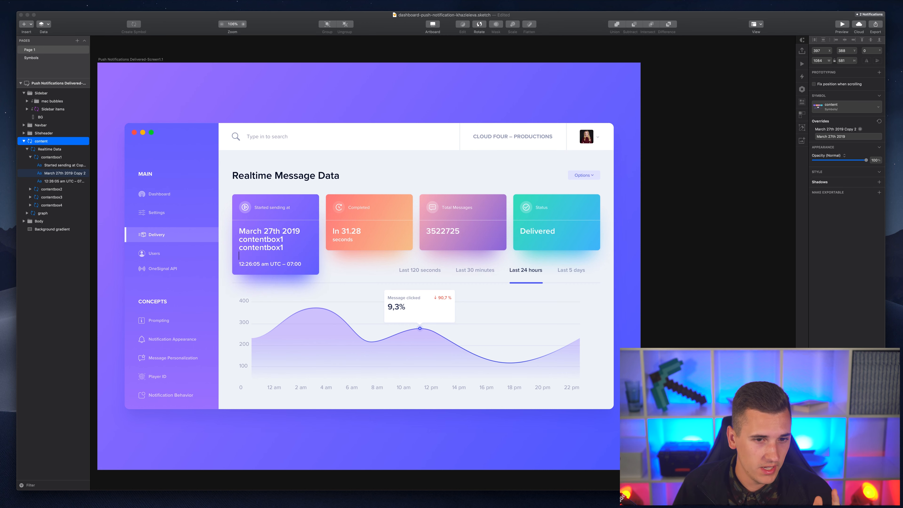
key(super+v)
key(Return)
key(super+v)
key(Escape)
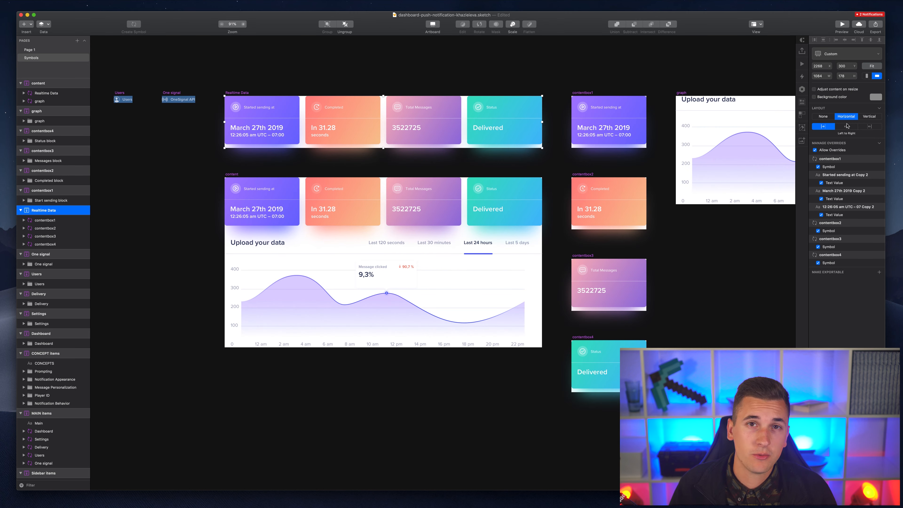
click(846, 125)
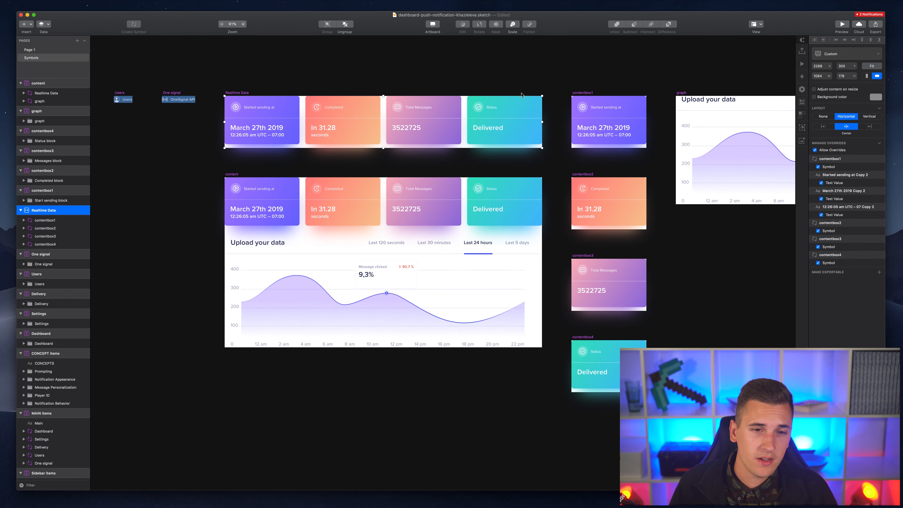
- Give the Realtime Data master a vertical, top-to-bottom Smart Layout, checking the result on Page 1
click(45, 48)
click(45, 49)
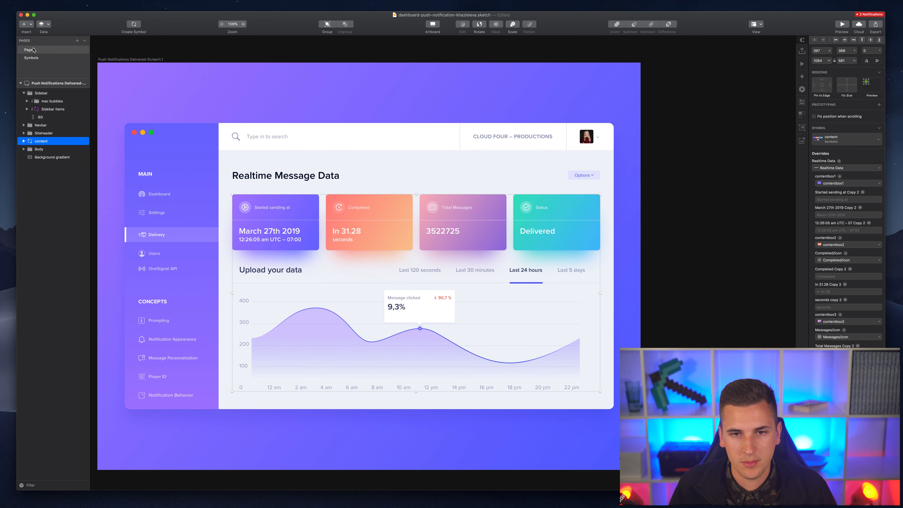
click(36, 58)
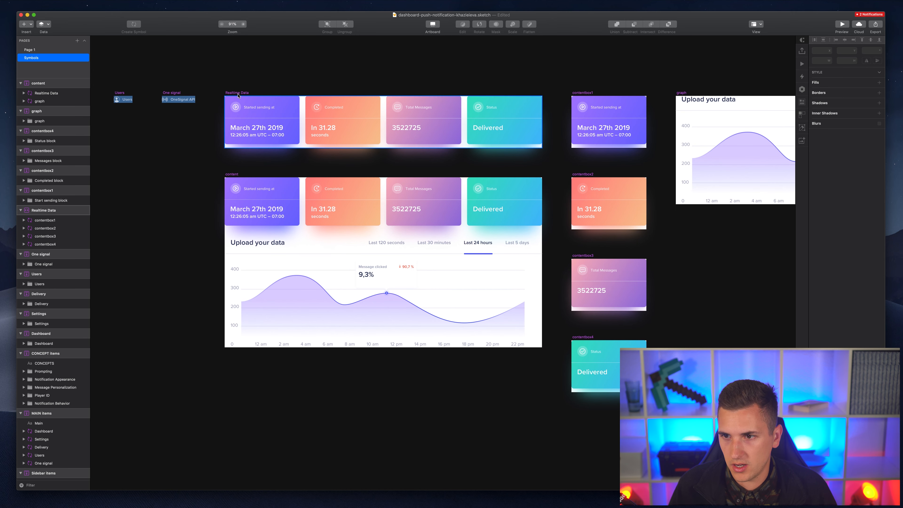
click(238, 93)
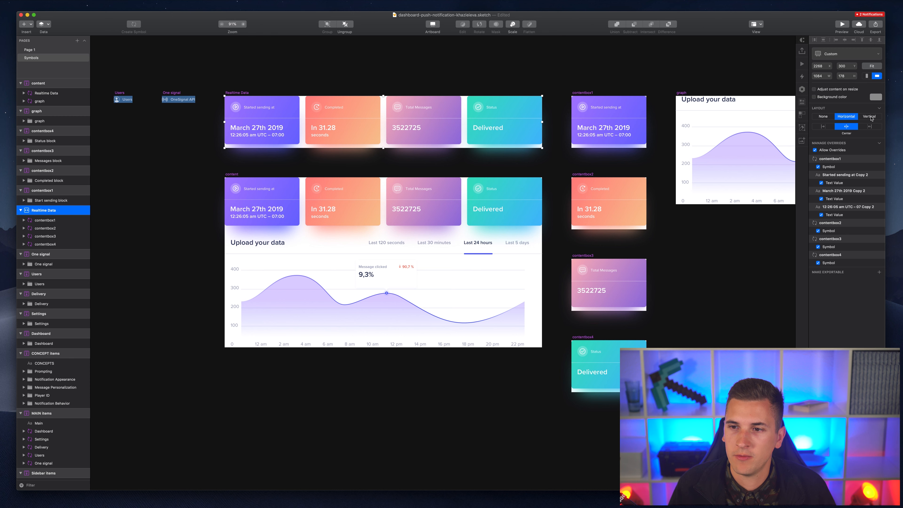
click(868, 120)
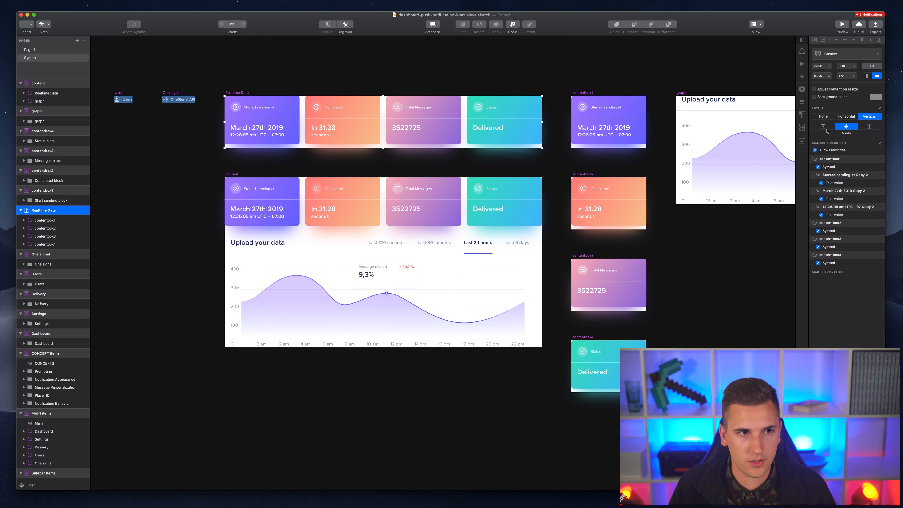
click(824, 127)
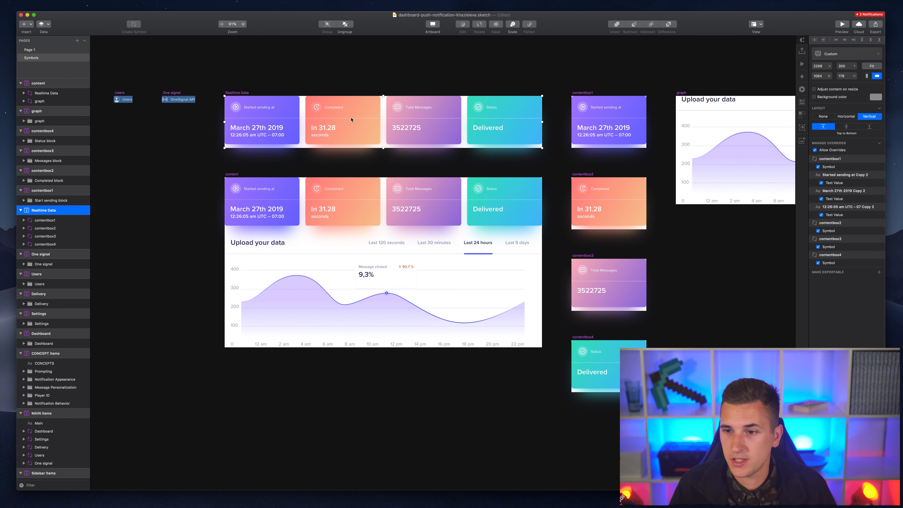
click(38, 51)
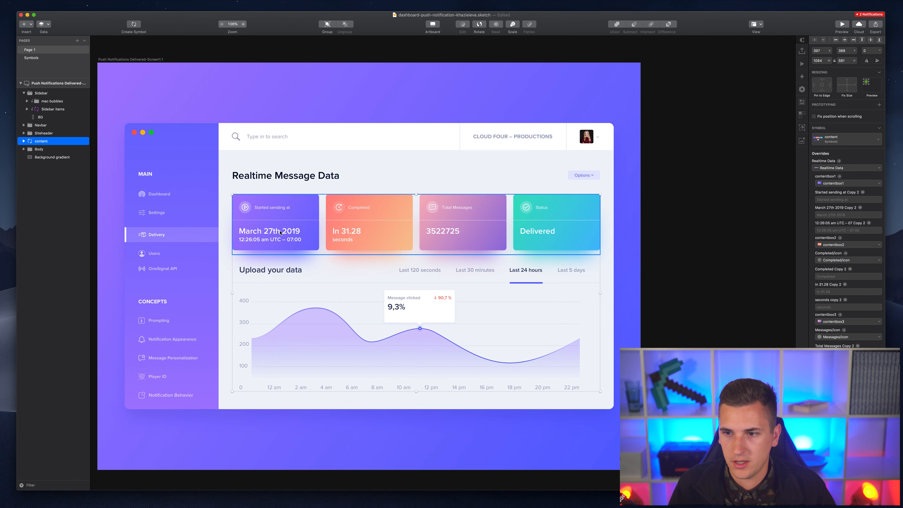
- Paste contentbox1 twice into the first card's date override and apply it
click(823, 216)
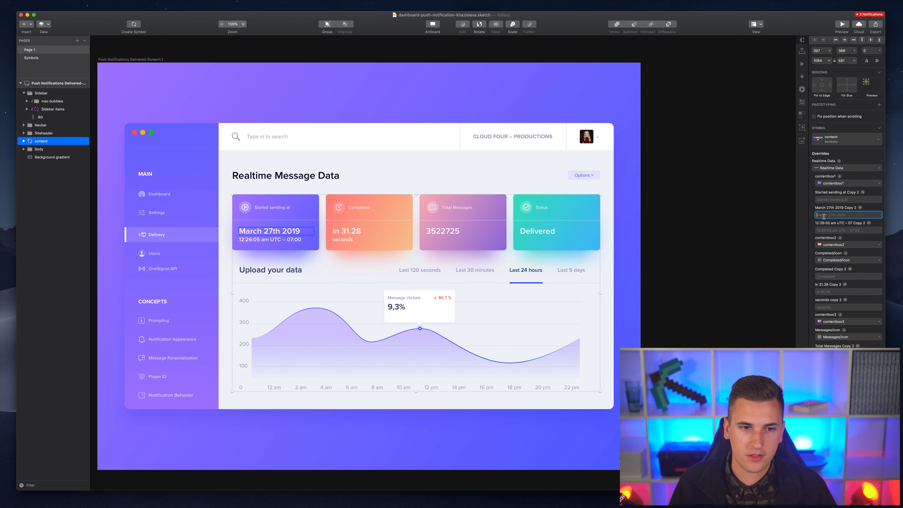
text(contentbox1)
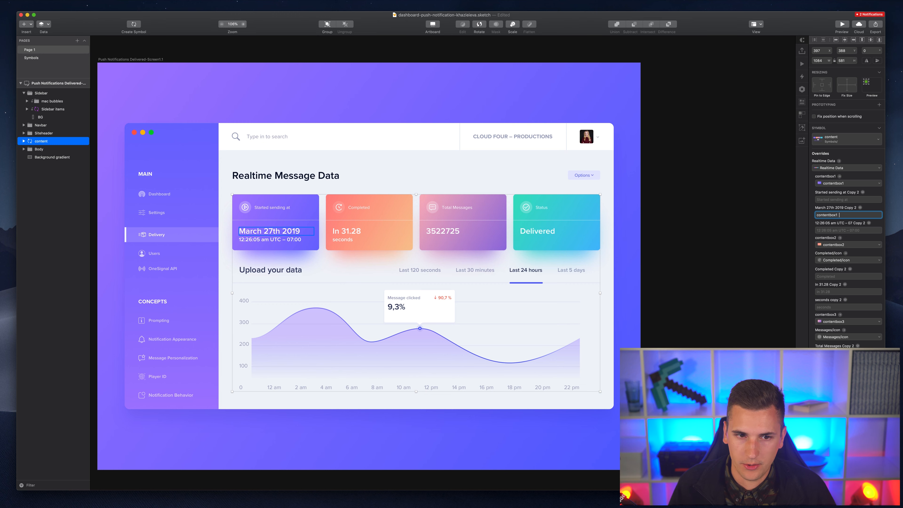
text(contentbox1)
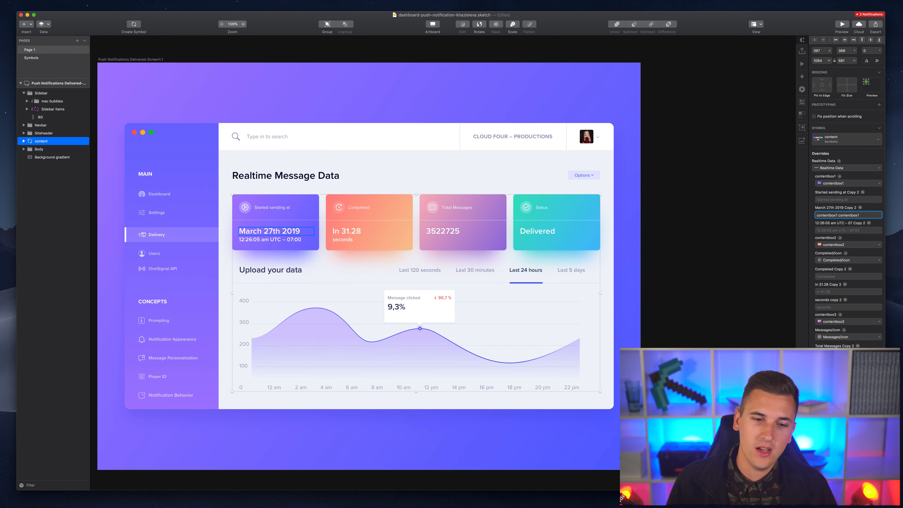
key(Return)
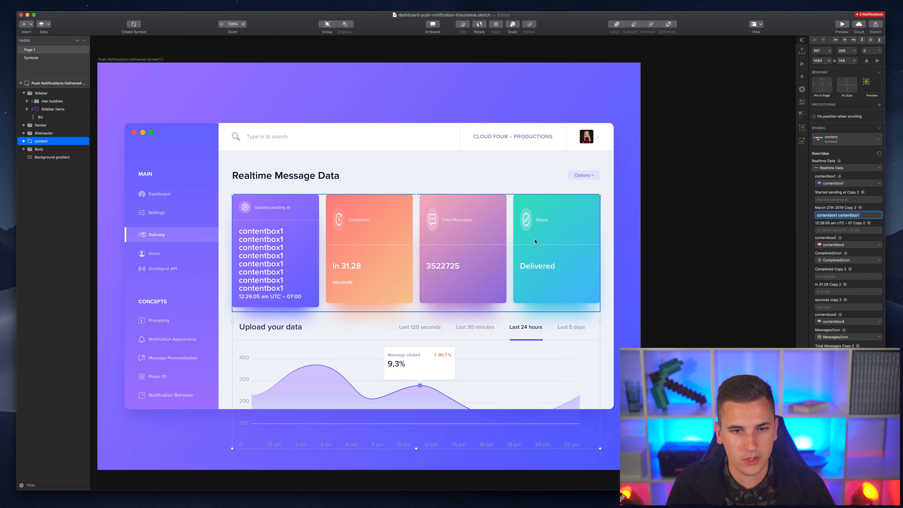
- Clear the override so the date reverts to March 27th 2019, then go to Symbols
key(BackSpace)
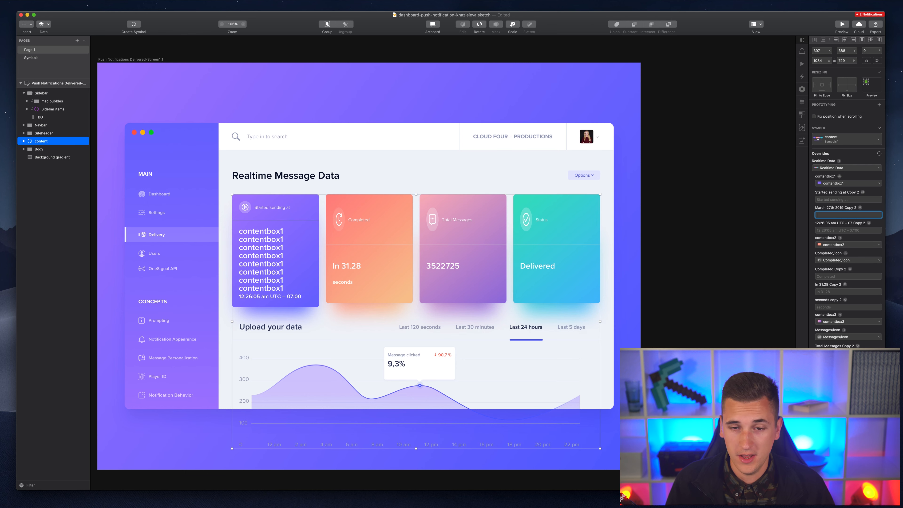
key(Return)
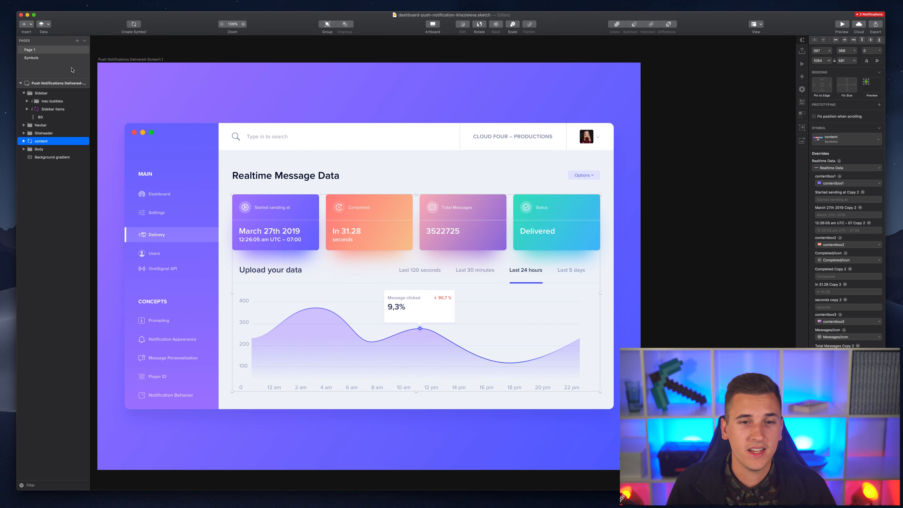
click(30, 63)
- Open the Completed card's master and set its clock icon's resizing to Fix Size
scroll(333, 104, up, 5)
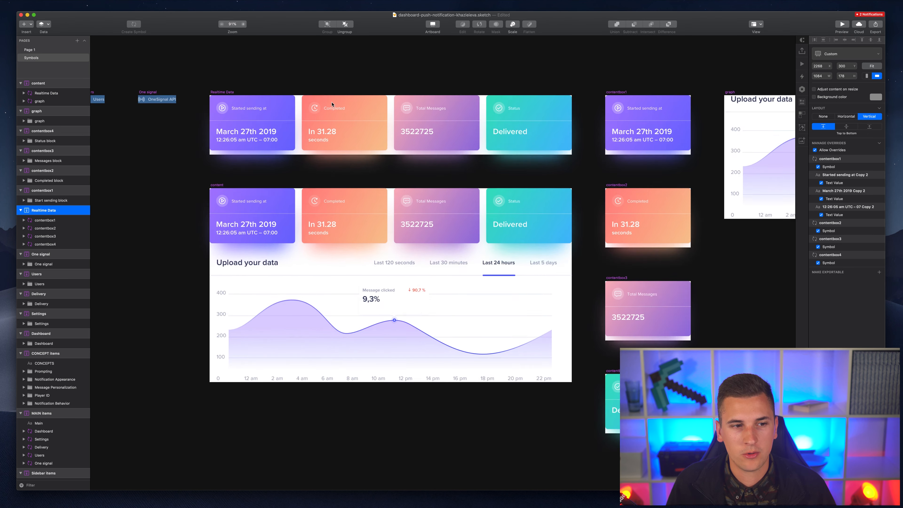
scroll(333, 104, down, 3)
scroll(332, 105, up, 1)
scroll(332, 104, left, 3)
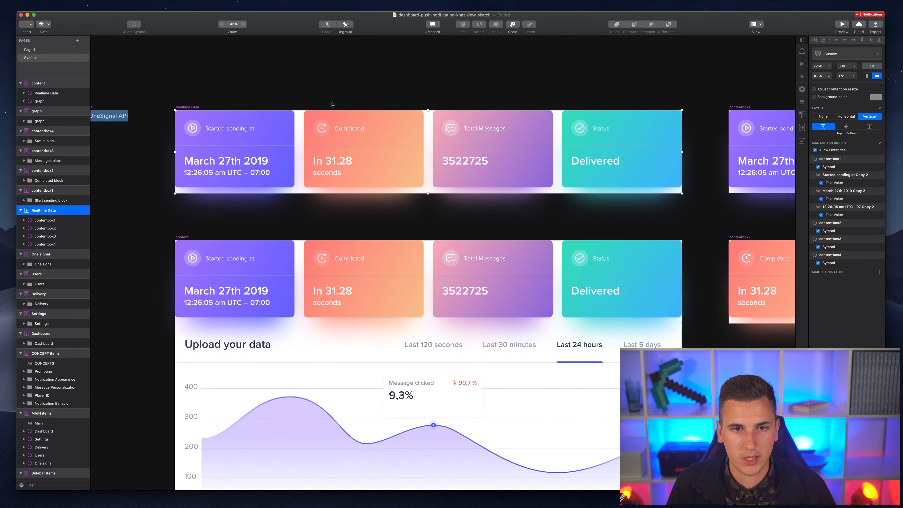
click(337, 128)
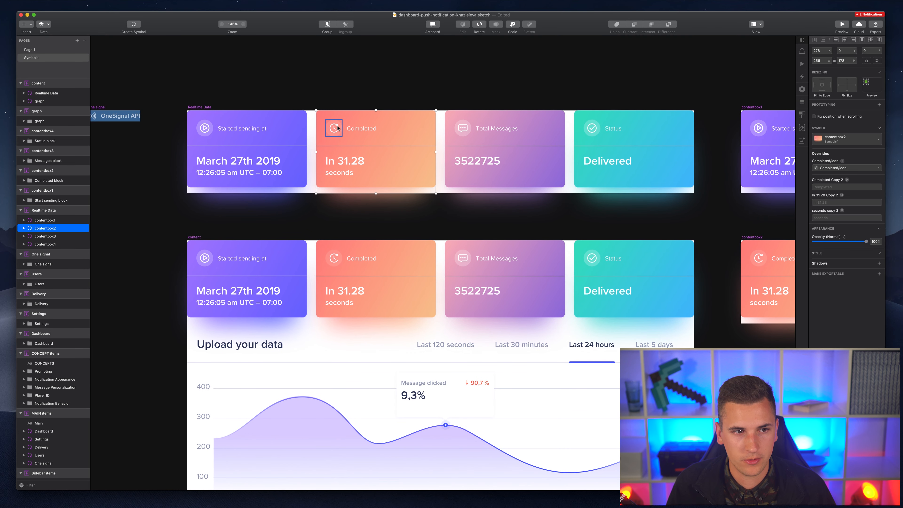
double_click(350, 128)
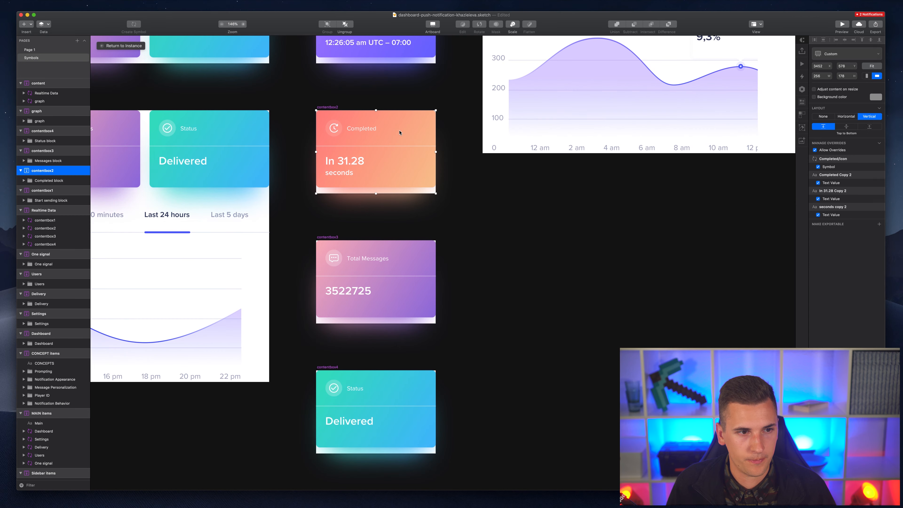
scroll(338, 128, up, 5)
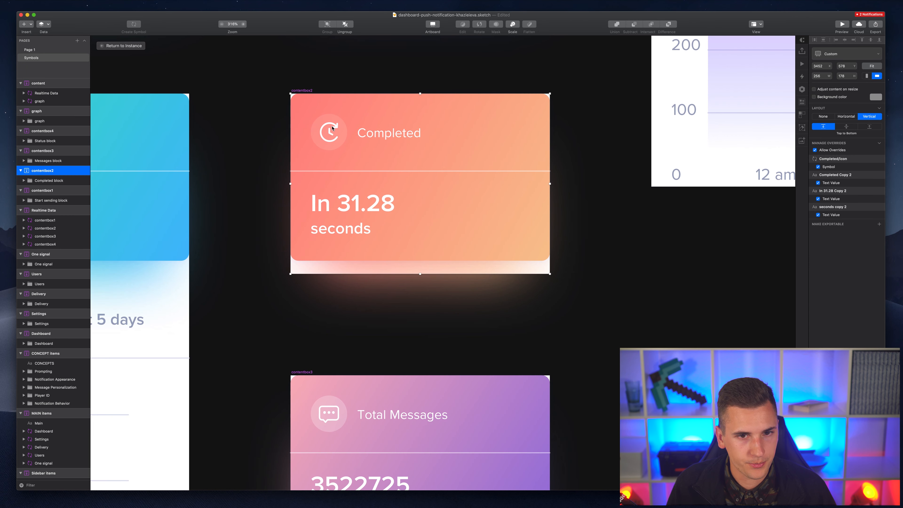
click(332, 128)
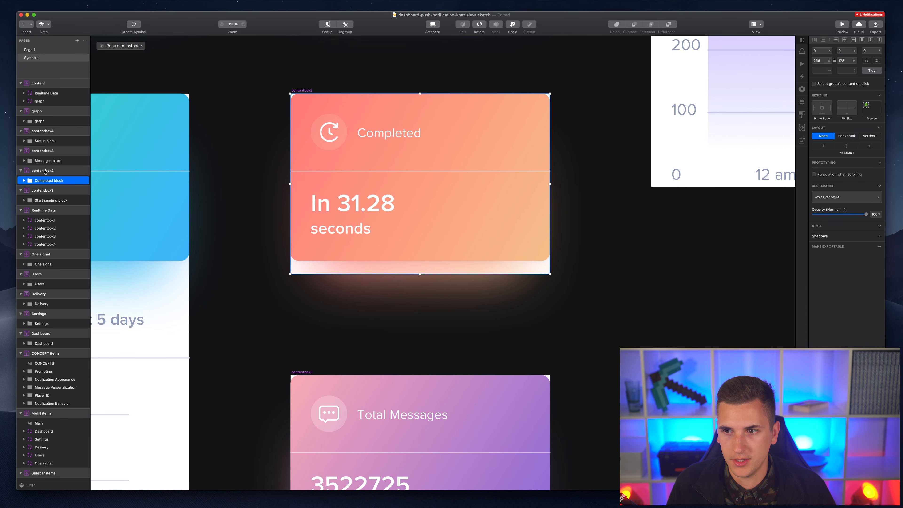
click(24, 181)
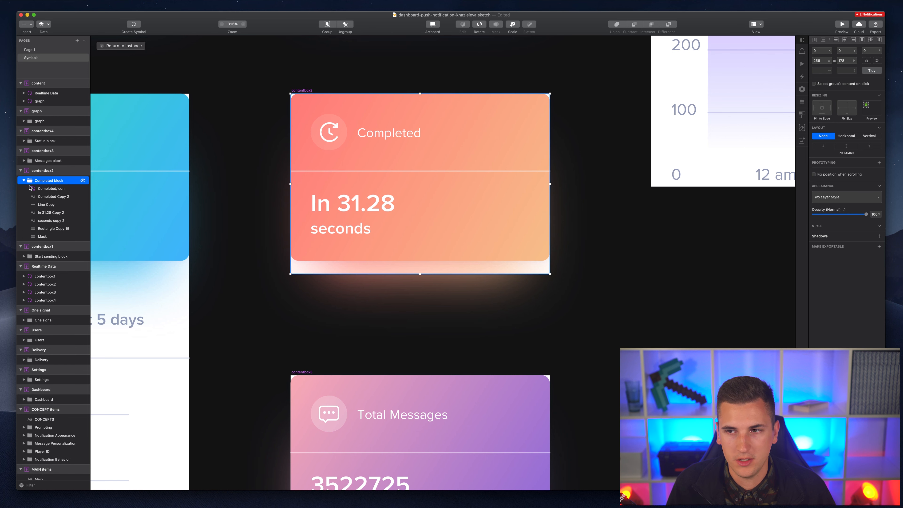
click(329, 131)
click(843, 84)
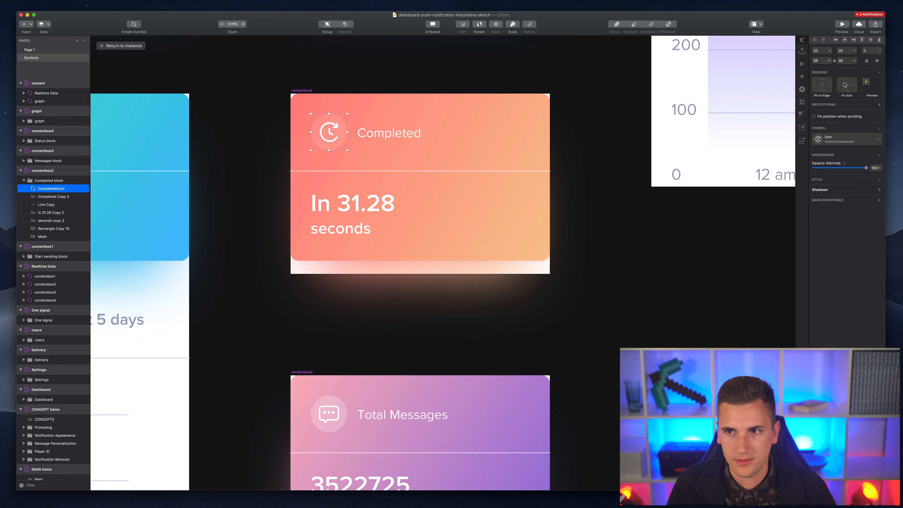
click(846, 88)
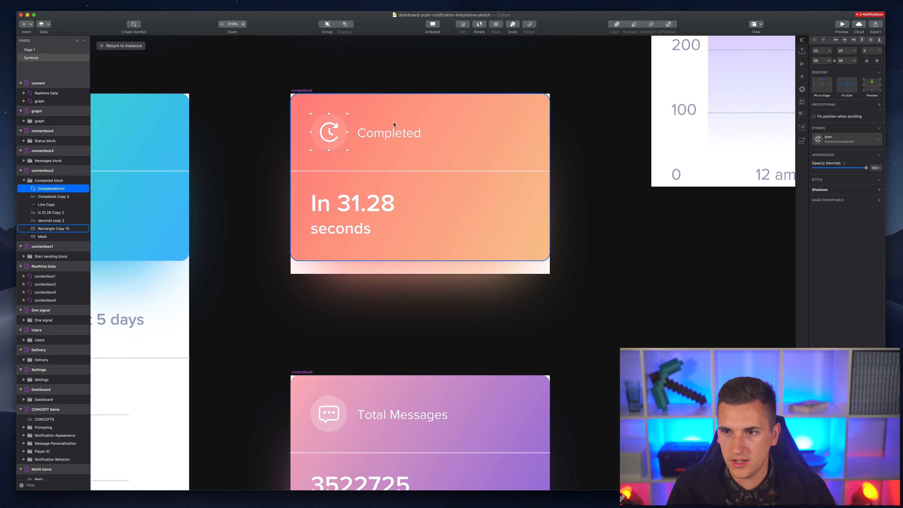
- Inspect the Completed label, divider, In 31.28 and seconds layers, then return to the instance
click(377, 134)
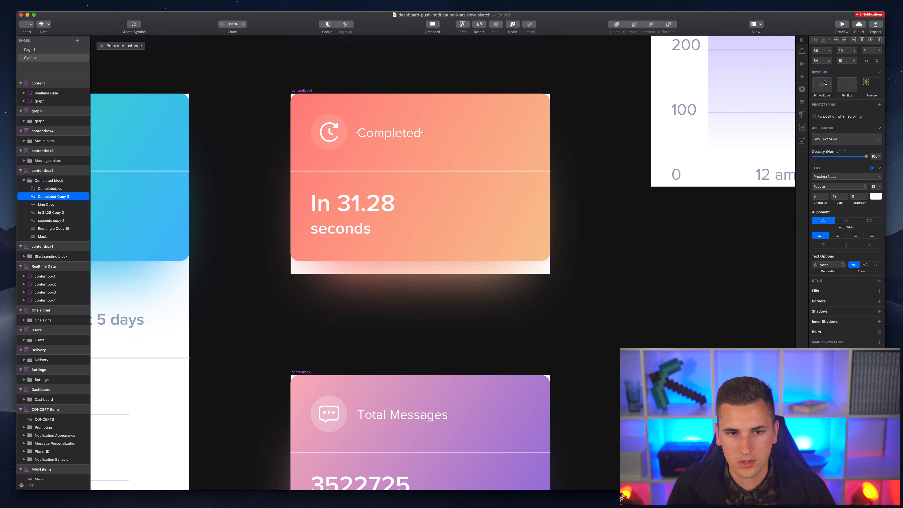
shift+click(341, 171)
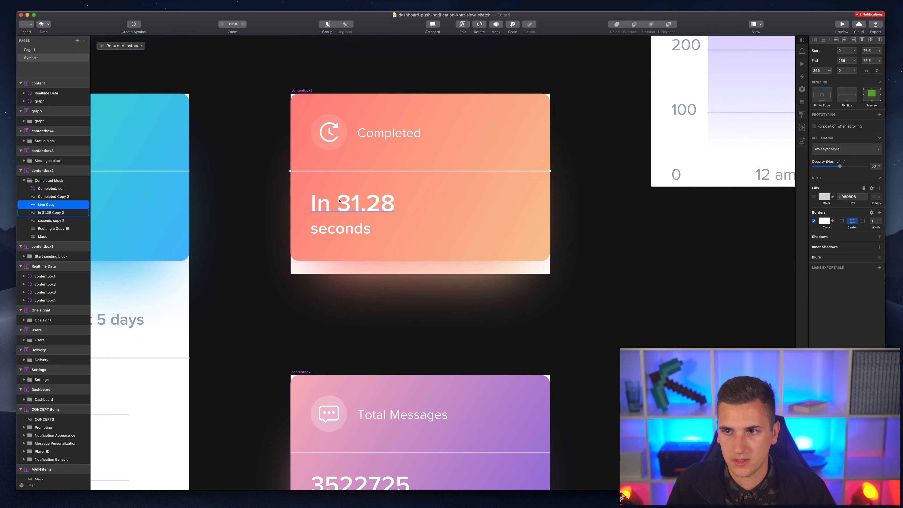
shift+click(342, 209)
shift+click(340, 230)
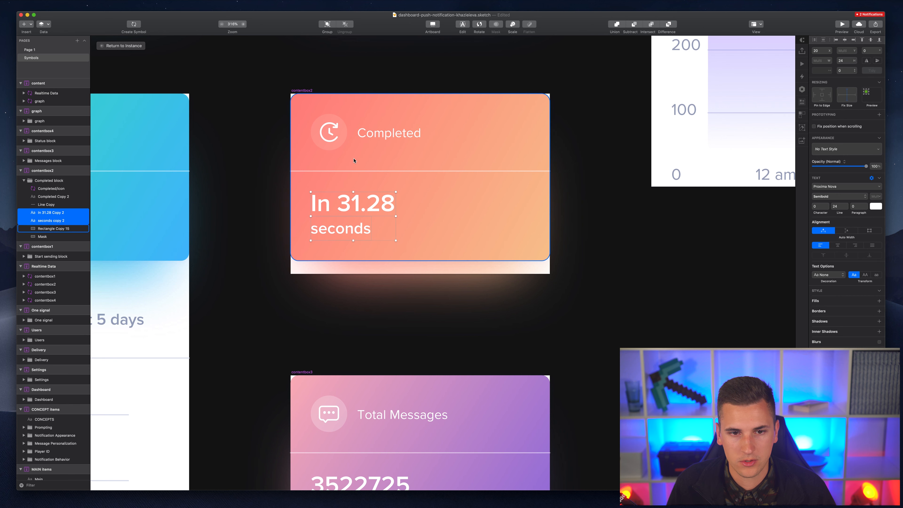
shift+click(354, 162)
click(406, 171)
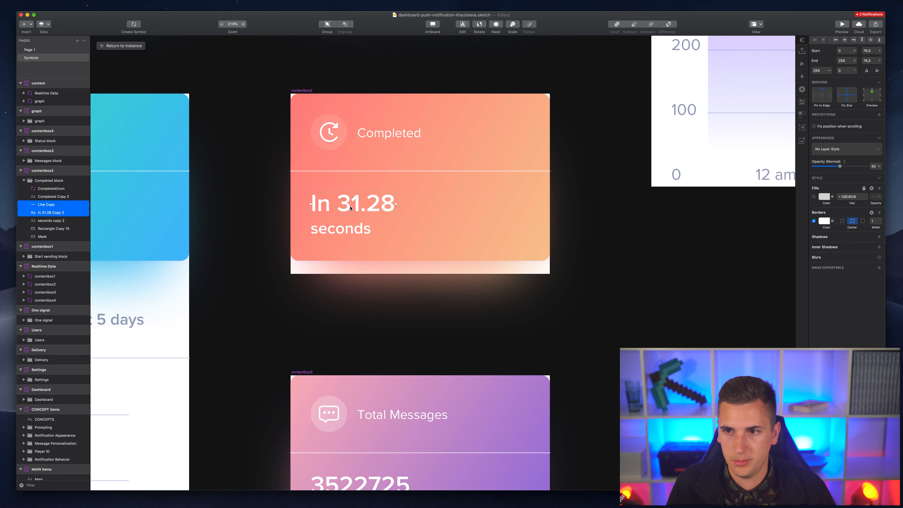
click(346, 204)
shift+click(350, 226)
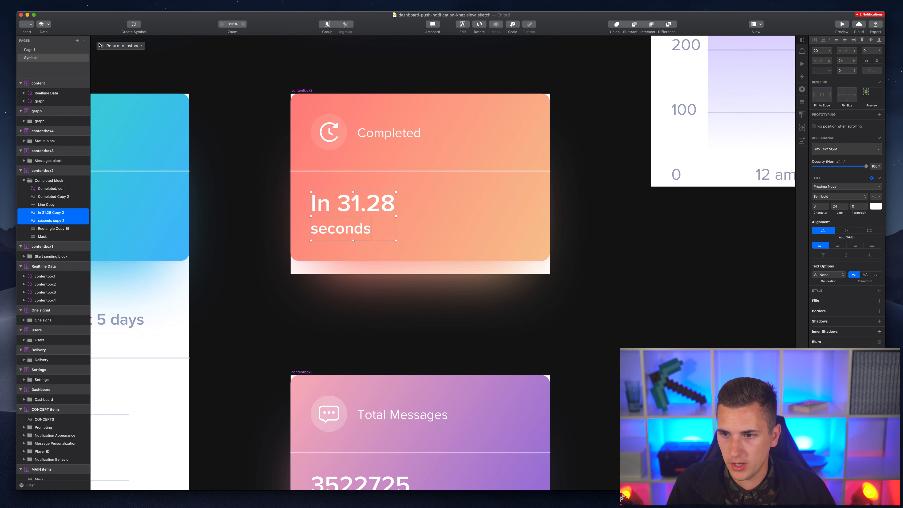
click(121, 46)
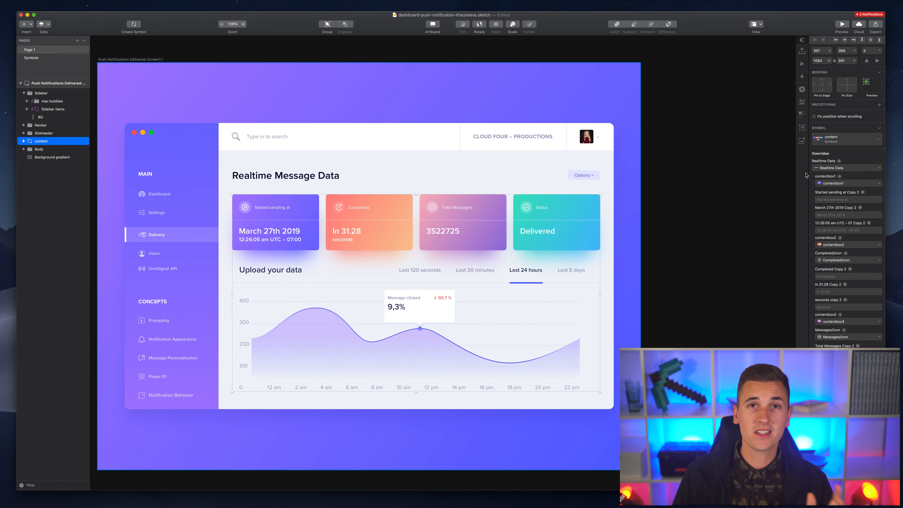
- Paste repeated contentbox1 text into the first card's date override so that card grows taller
click(831, 214)
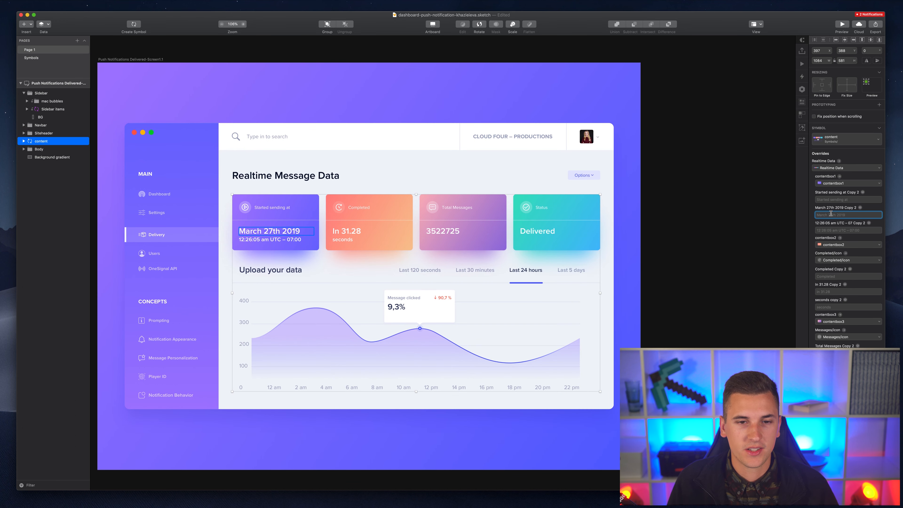
text(contentbox1)
key(super+v)
key(super+v)
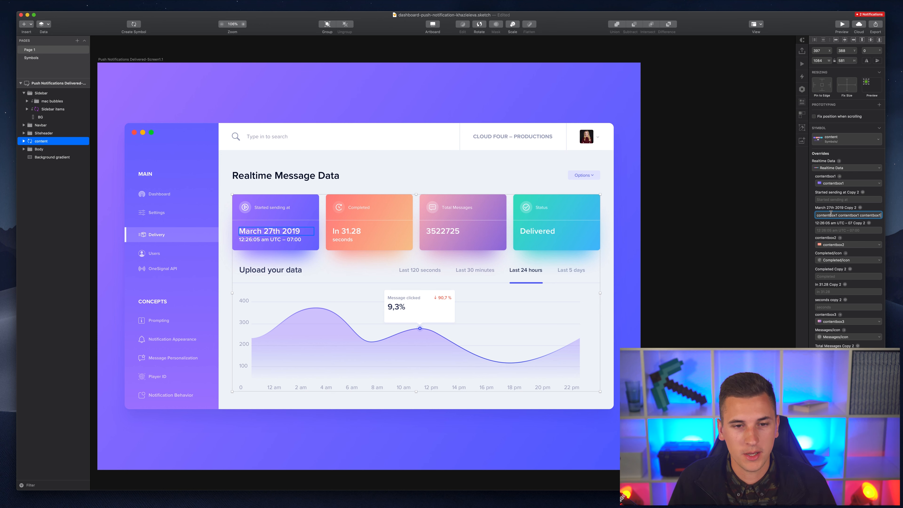
key(Return)
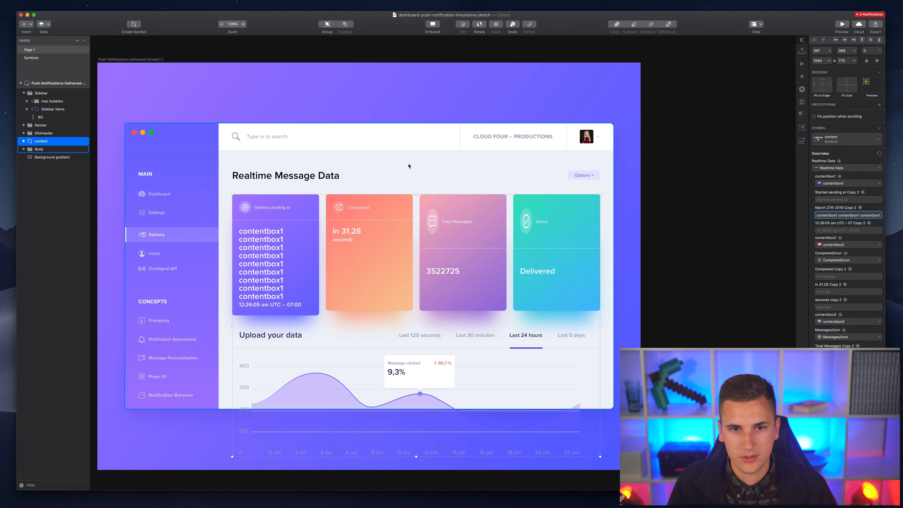
double_click(389, 206)
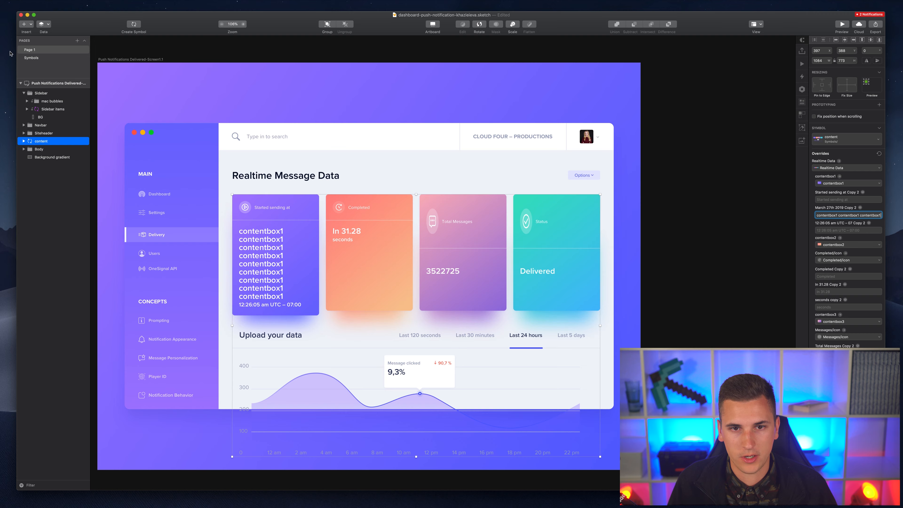
- In the Total Messages master, fix the message icon's size and pin it to the top
scroll(425, 133, up, 3)
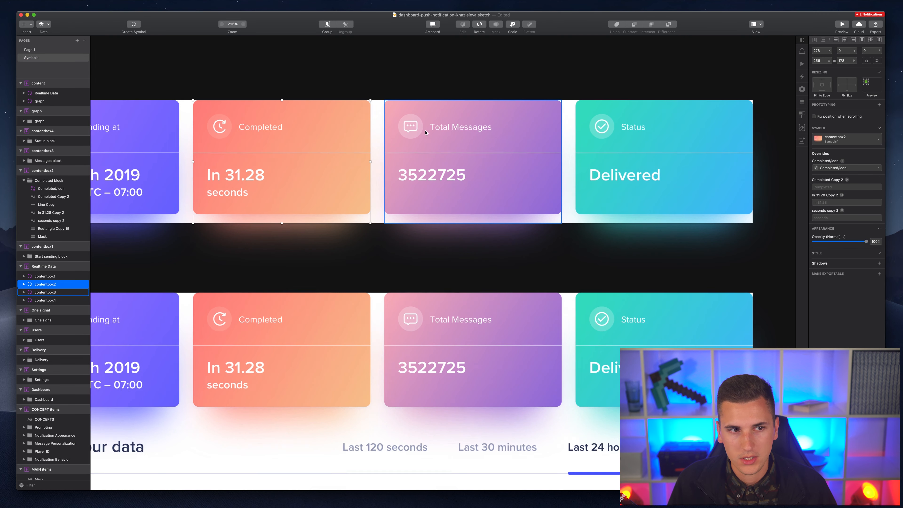
double_click(411, 126)
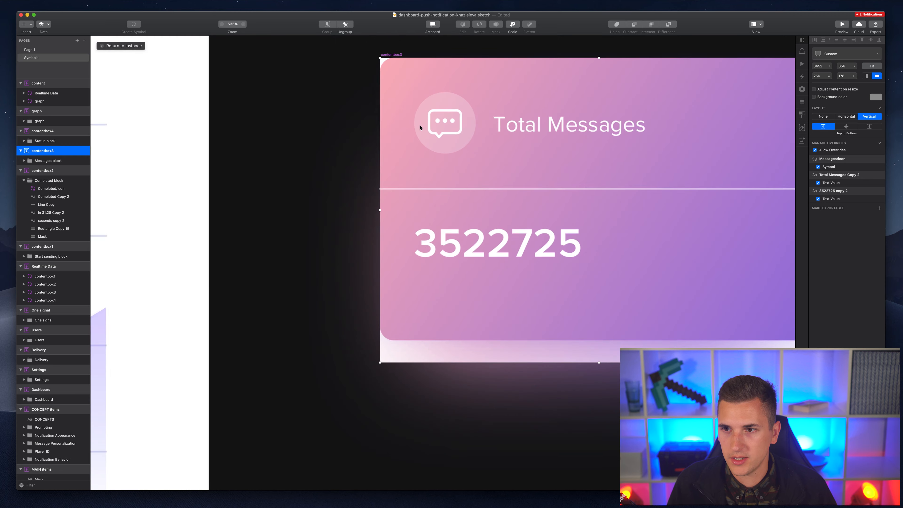
click(451, 117)
double_click(437, 121)
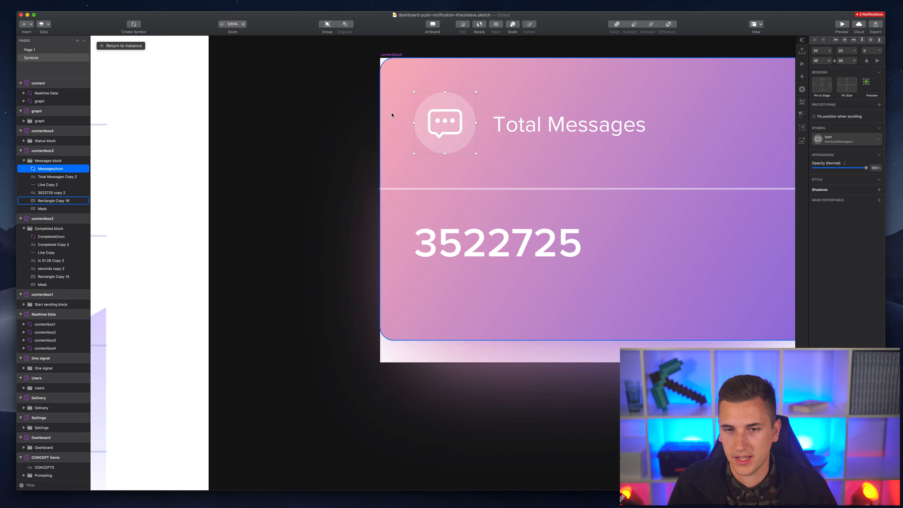
click(847, 84)
click(822, 82)
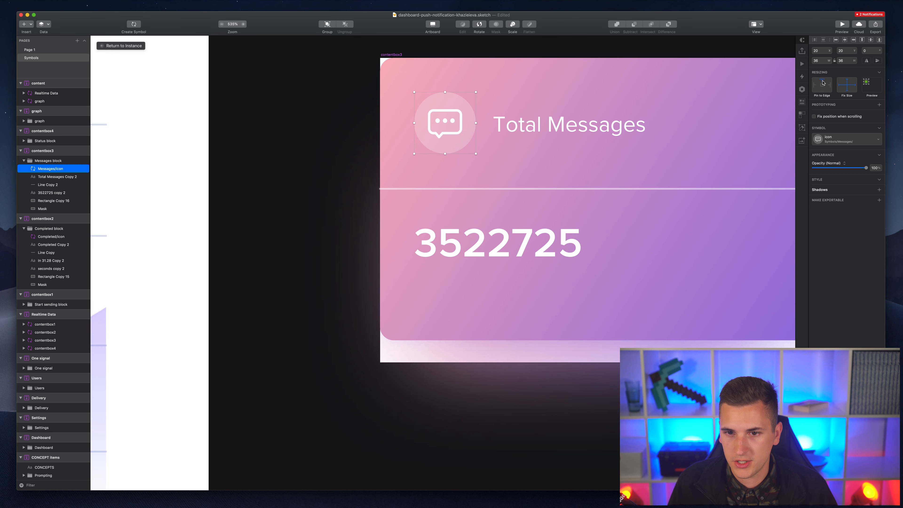
- Inspect the Total Messages label, divider and 3522725 number, then return to the dashboard
click(527, 124)
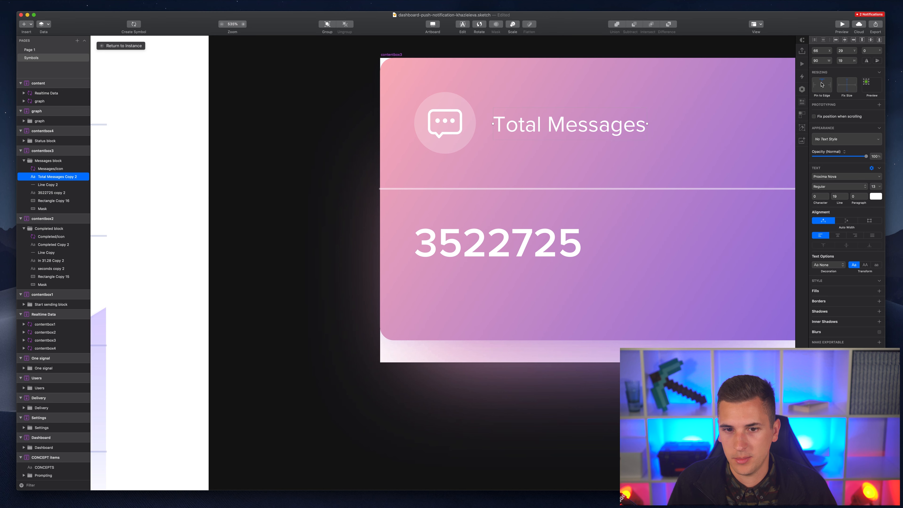
click(601, 188)
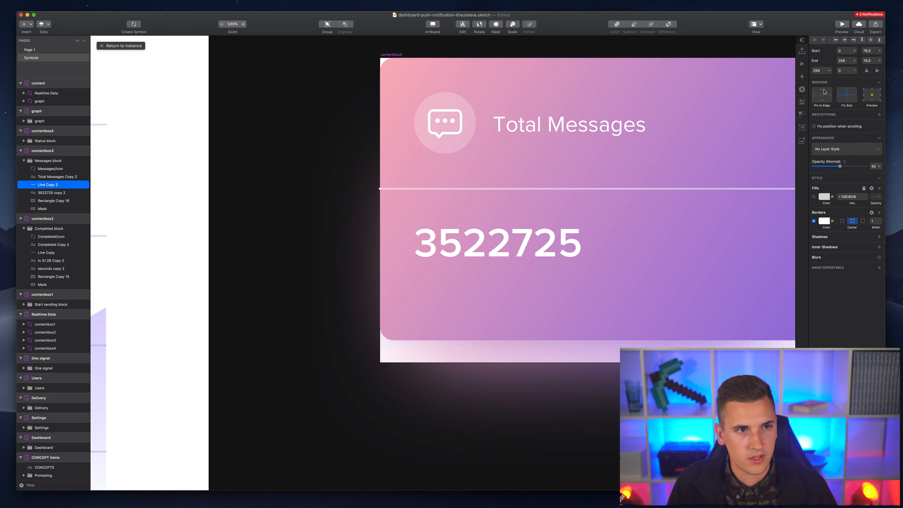
shift+click(533, 258)
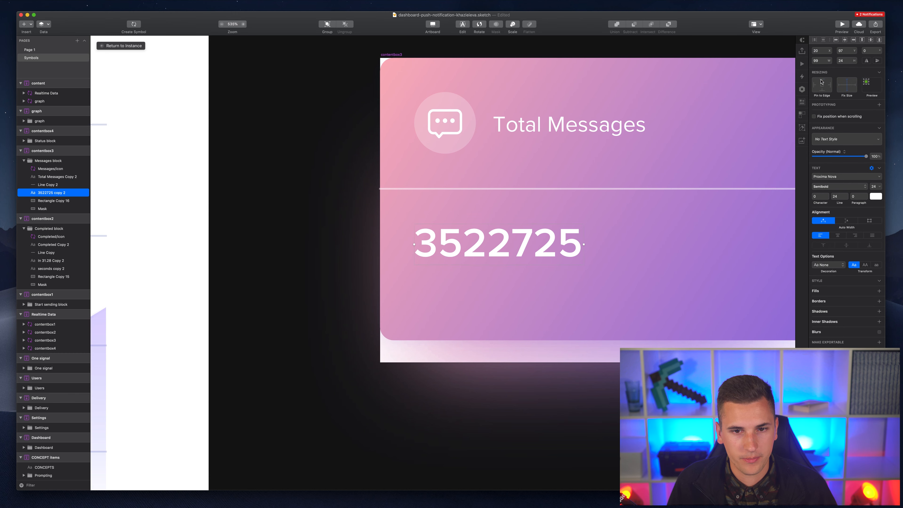
scroll(407, 274, down, 2)
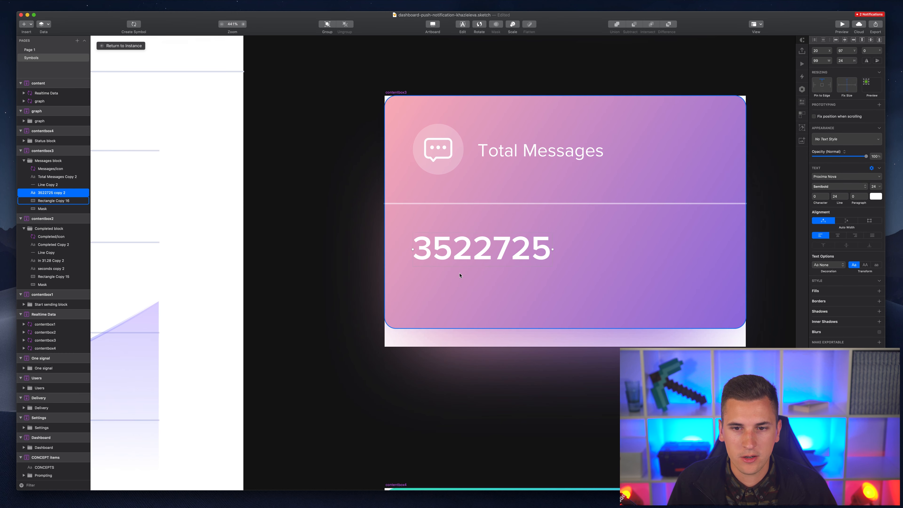
click(34, 49)
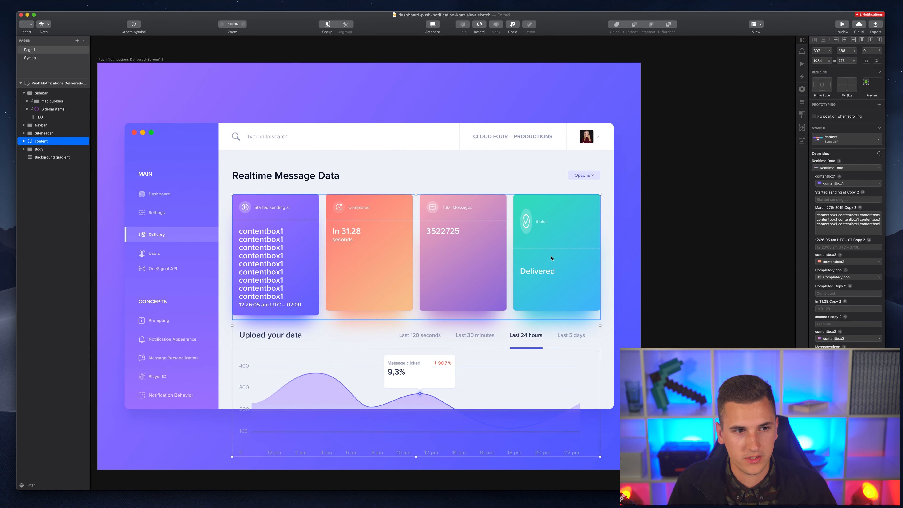
- On the contentbox3 master, set the Mask layer to Fix Height and go back to Page 1
click(39, 57)
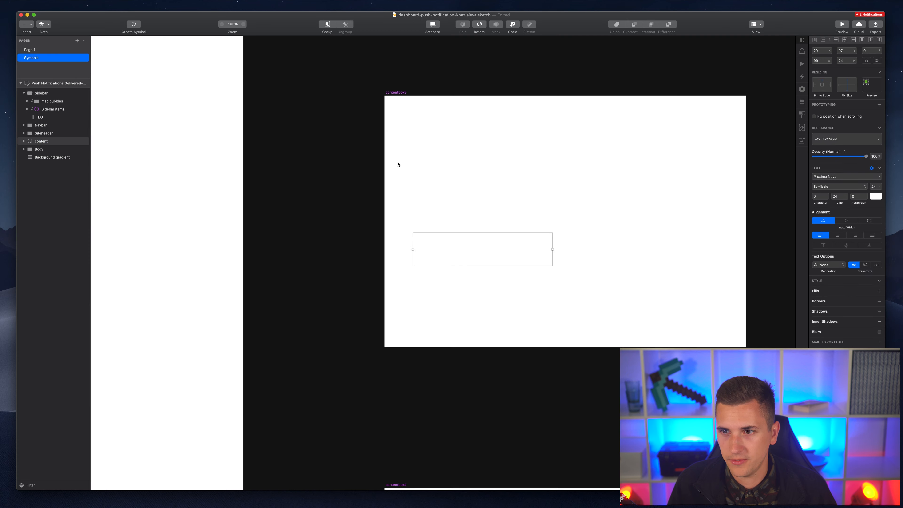
click(626, 263)
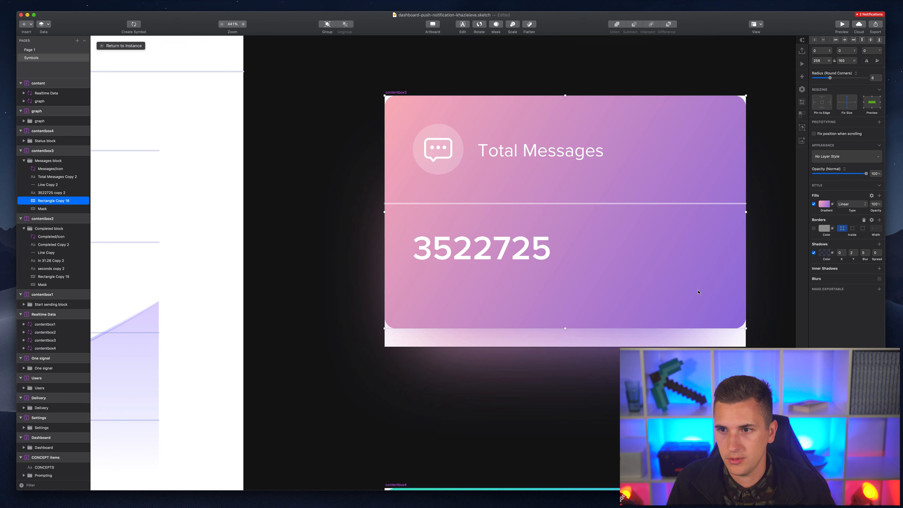
click(577, 335)
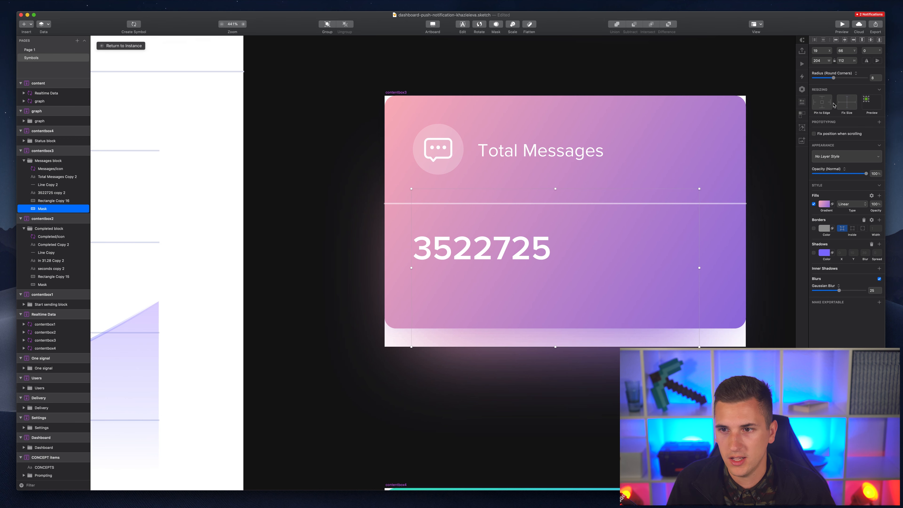
click(848, 108)
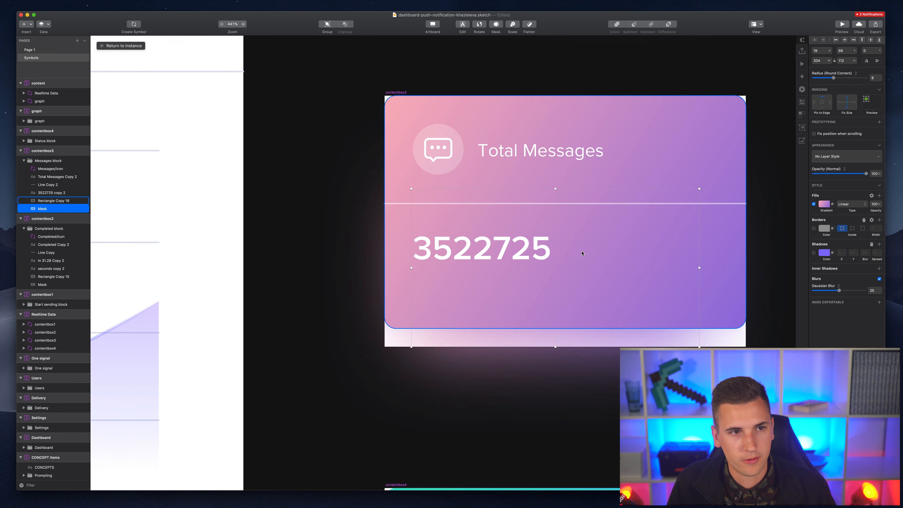
click(644, 298)
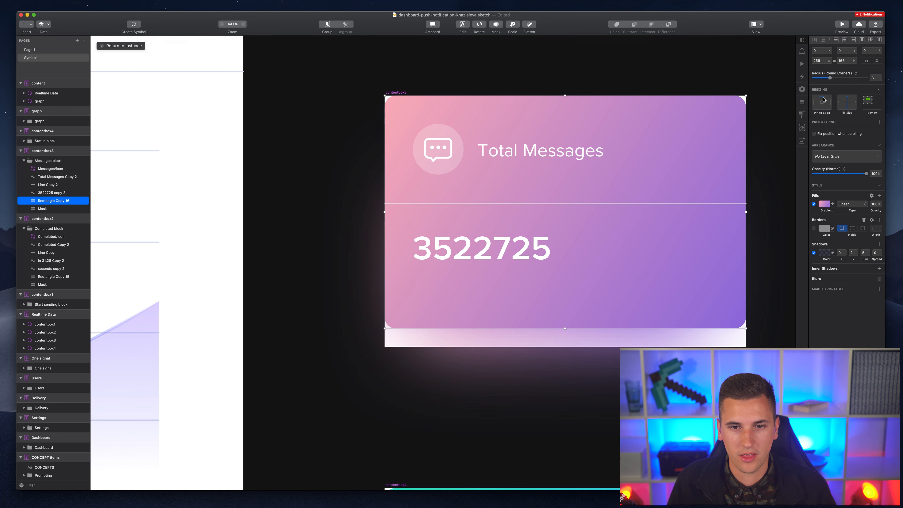
click(38, 51)
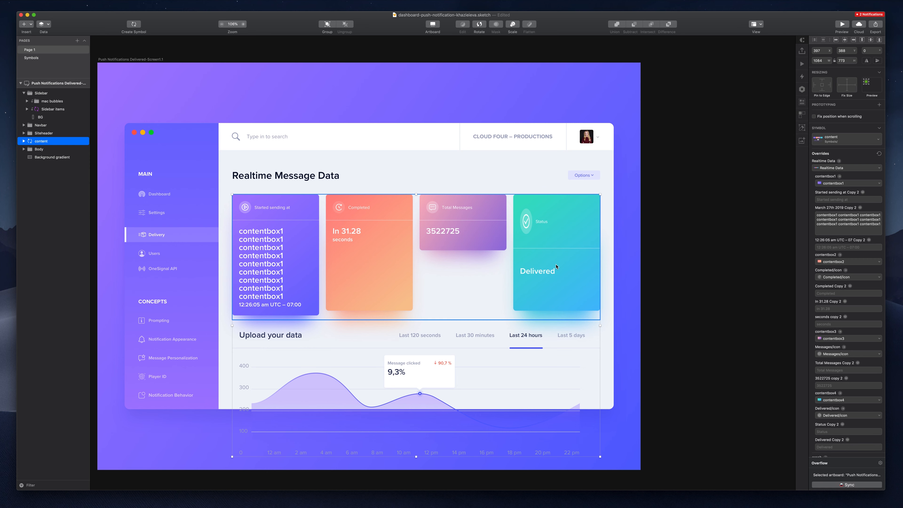
- Double-click the content instance on Page 1 to edit its master on the Symbols page
double_click(578, 229)
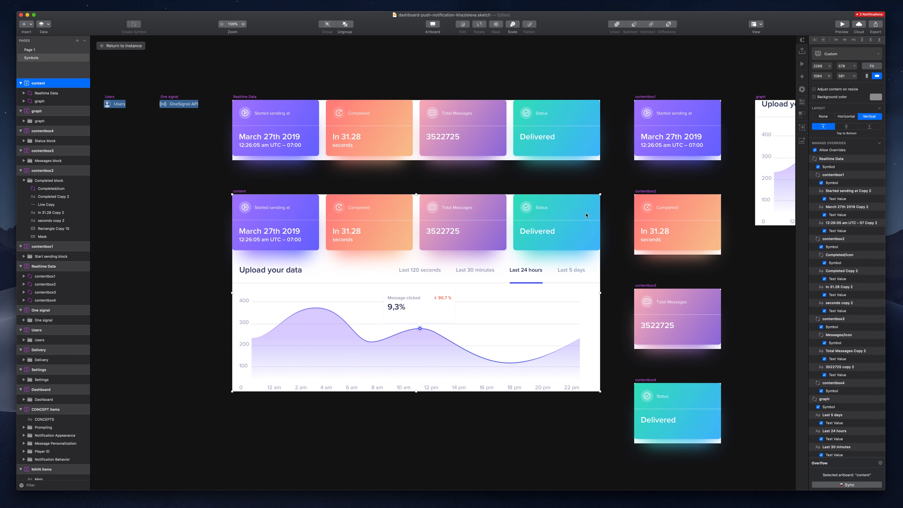
- Fix the Delivered icon's width and height in contentbox4 and pin it to the top
scroll(618, 391, up, 5)
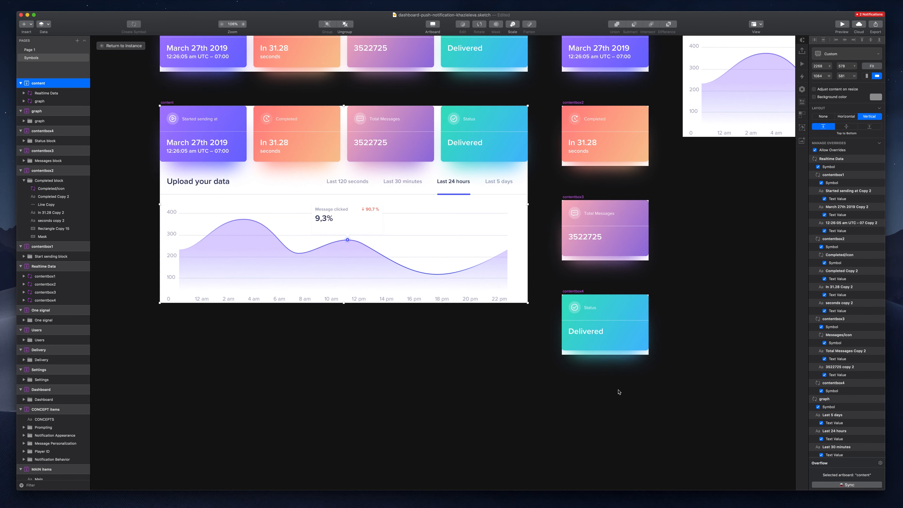
scroll(618, 391, up, 3)
scroll(618, 392, right, 2)
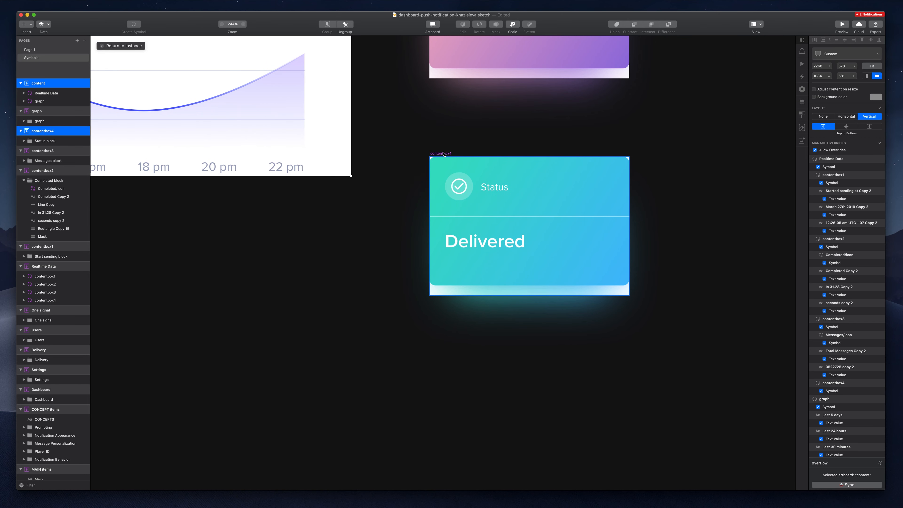
click(497, 191)
click(468, 185)
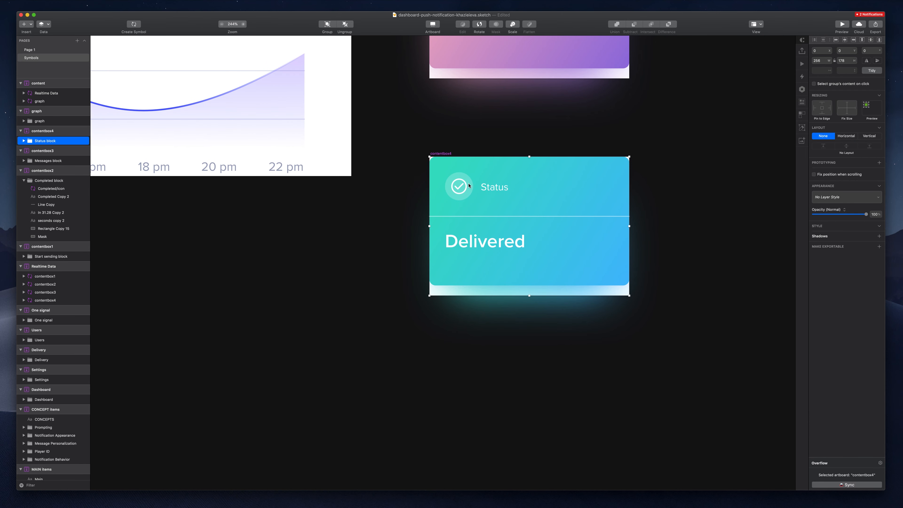
double_click(469, 185)
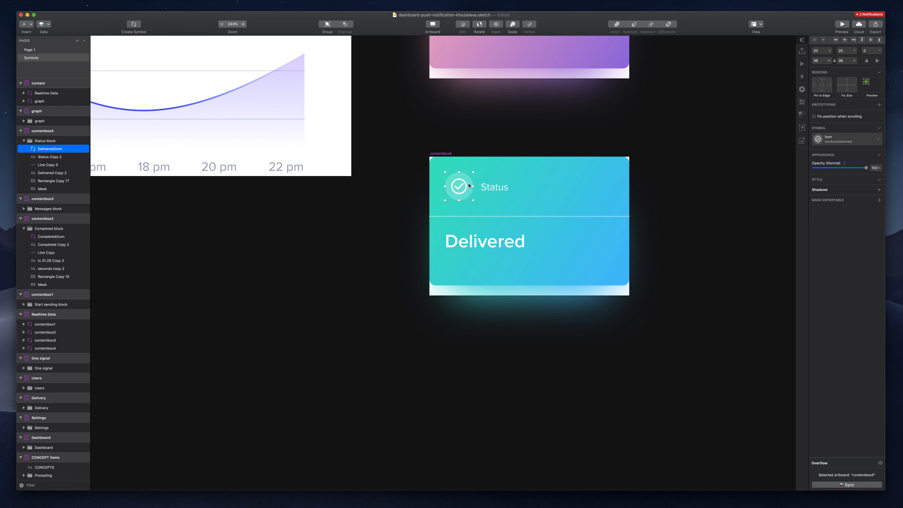
click(847, 85)
click(846, 88)
click(821, 81)
- Fix divider Line Copy 3's width, pin it to the top, then inspect the card's background and Mask
click(494, 187)
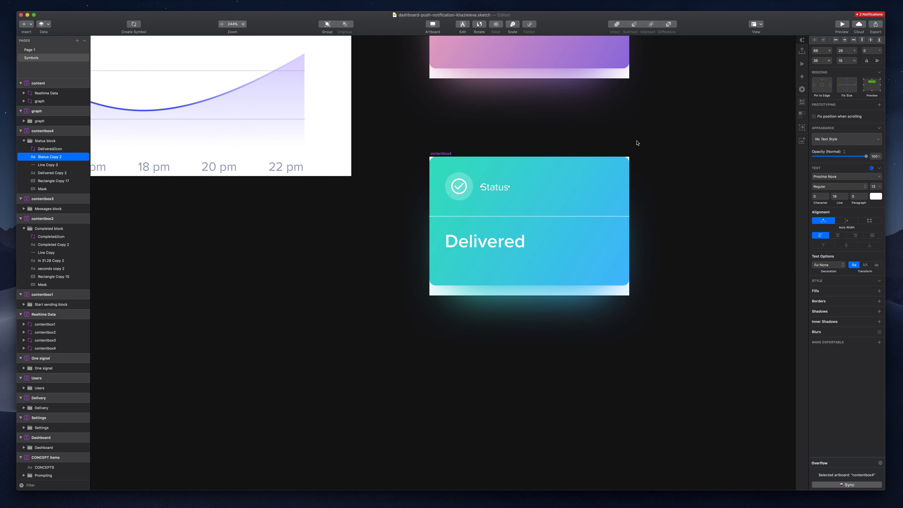
shift+click(503, 217)
click(503, 217)
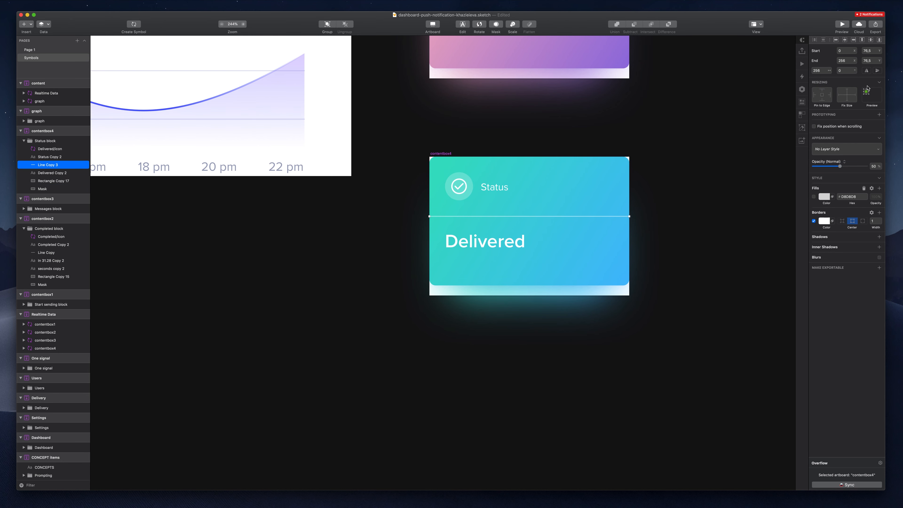
click(848, 95)
click(820, 92)
click(517, 239)
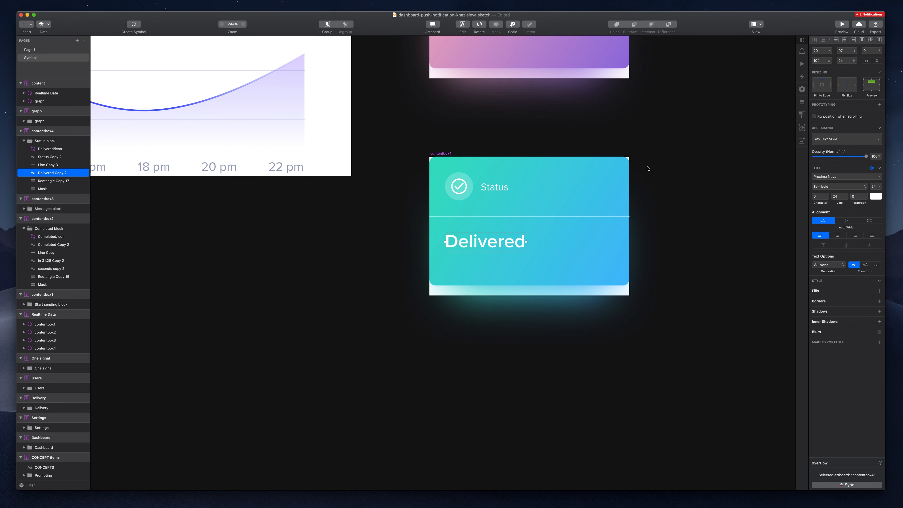
click(590, 246)
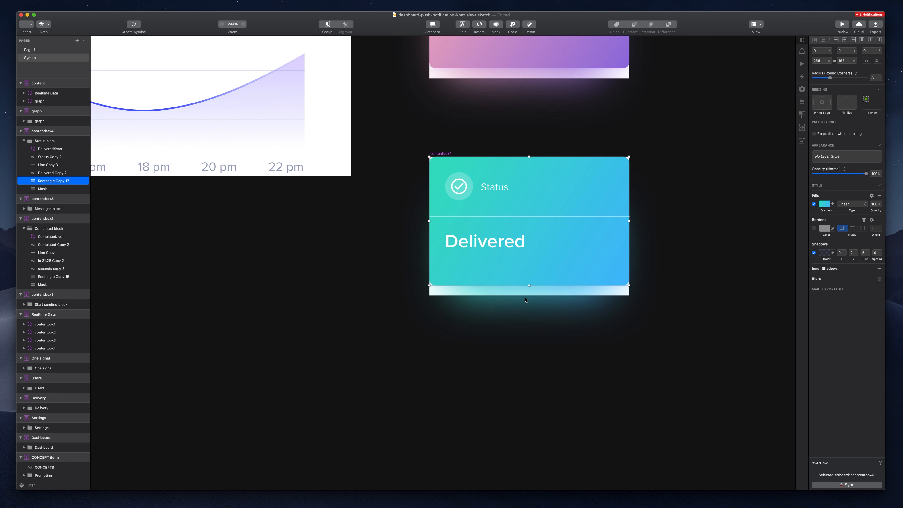
click(528, 292)
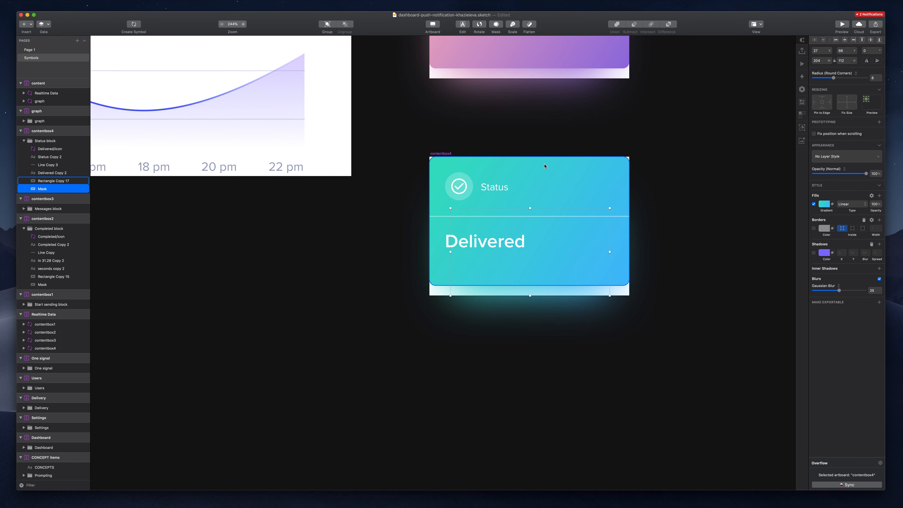
- Reopen the content symbol master and inspect the Total Messages card's background rectangle points
click(34, 50)
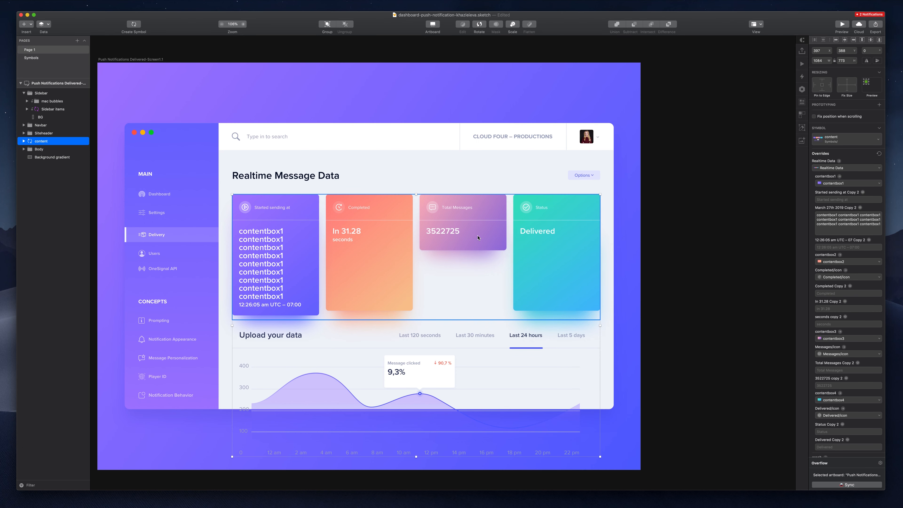
double_click(478, 237)
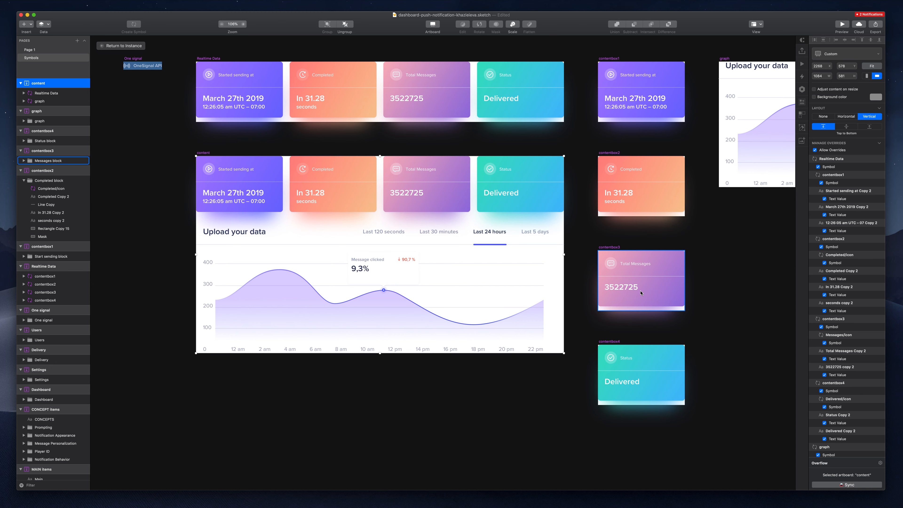
click(640, 293)
scroll(640, 281, right, 1)
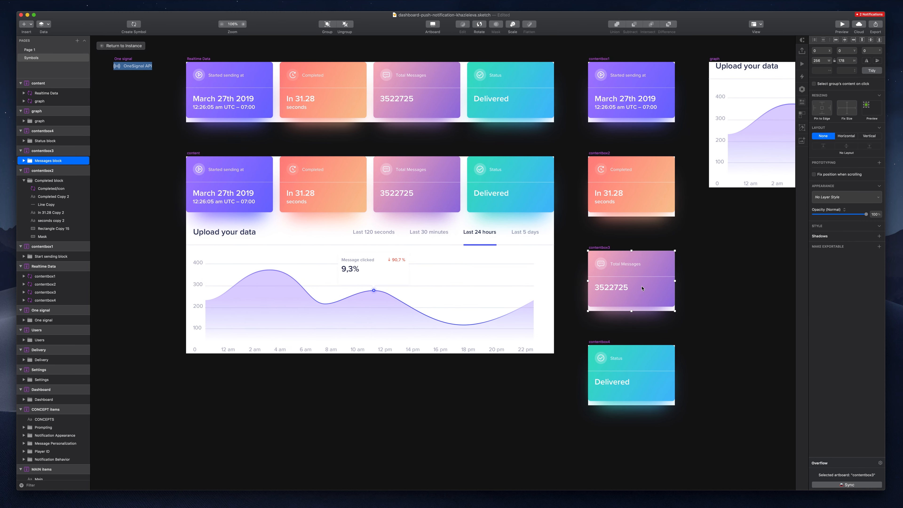
double_click(638, 267)
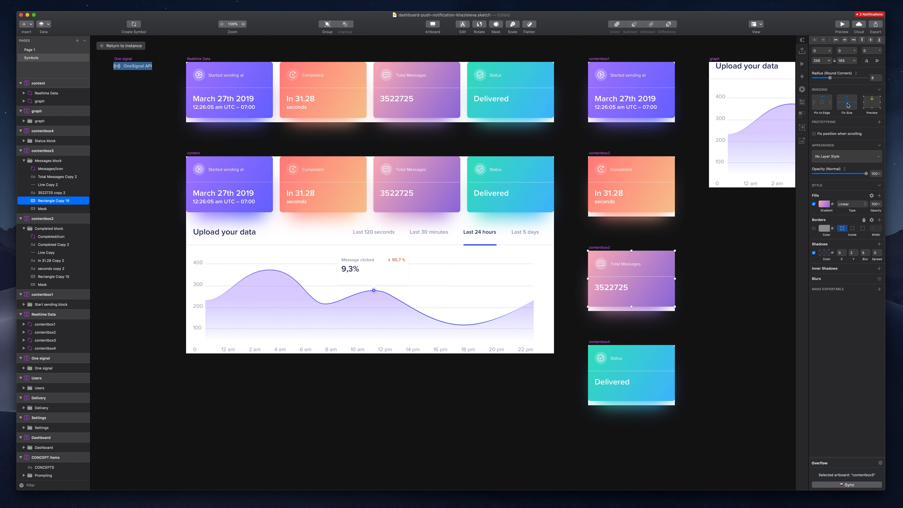
double_click(650, 308)
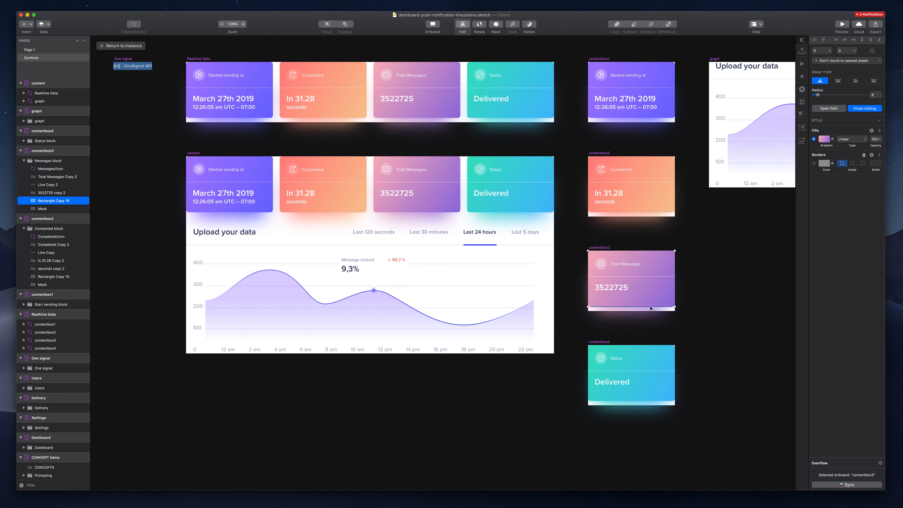
key(Escape)
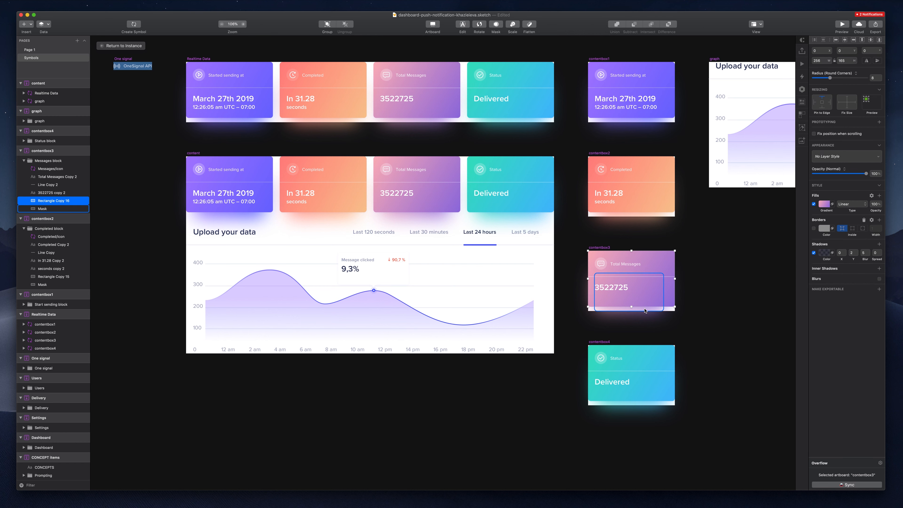
key(Tab)
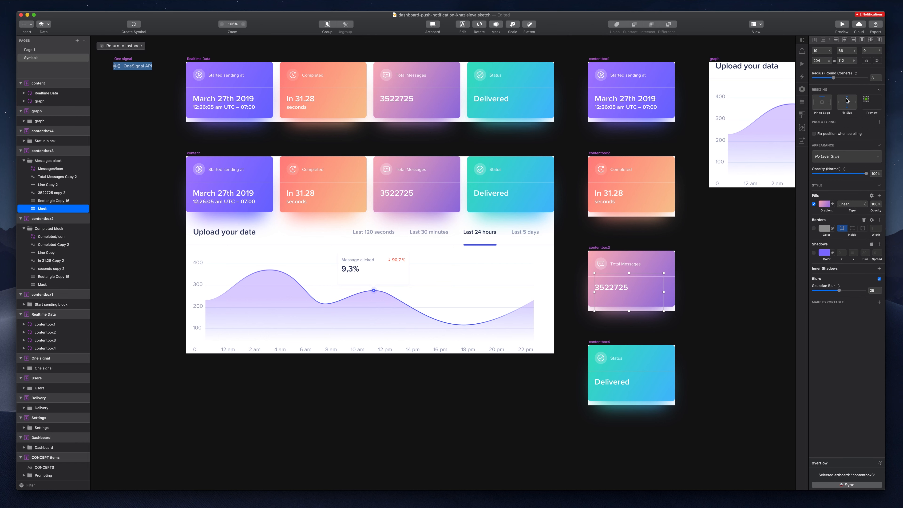
click(121, 46)
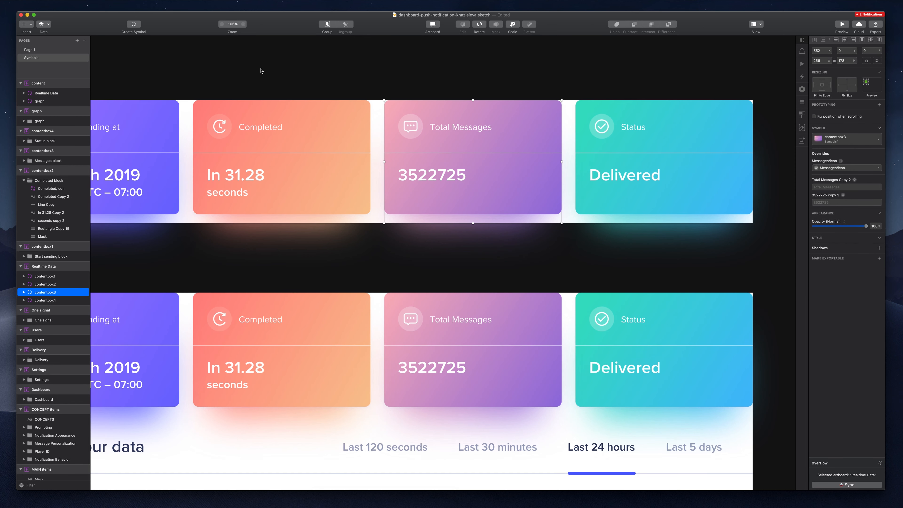
- Delete the repeated 'March 27th 2019 Copy 2' override so the first card shows March 27th 2019
click(48, 49)
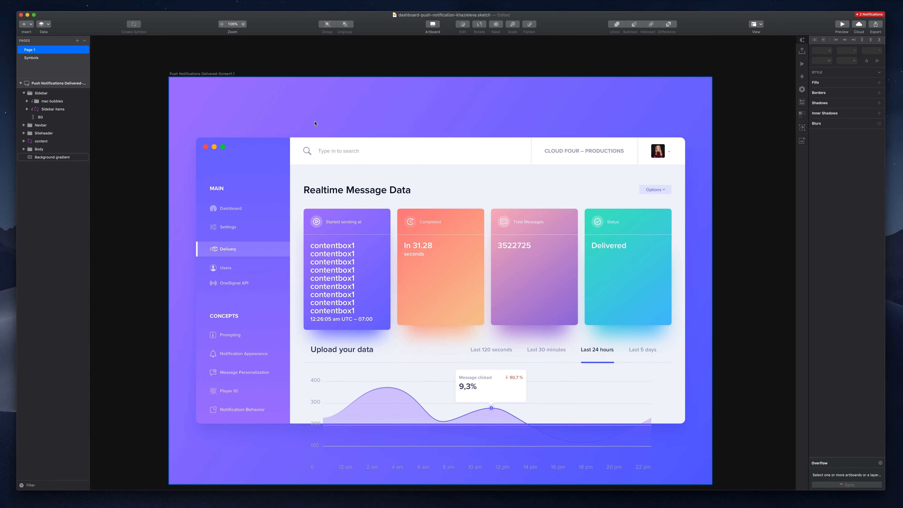
click(547, 201)
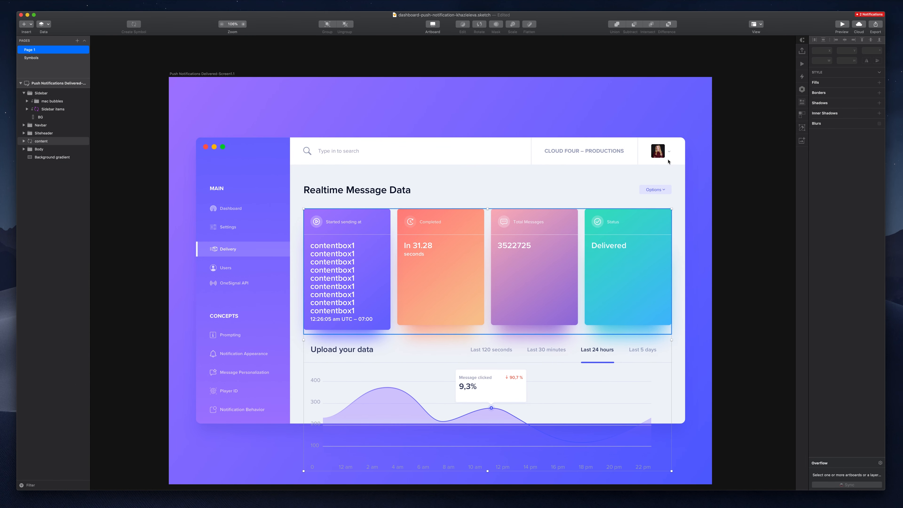
click(854, 214)
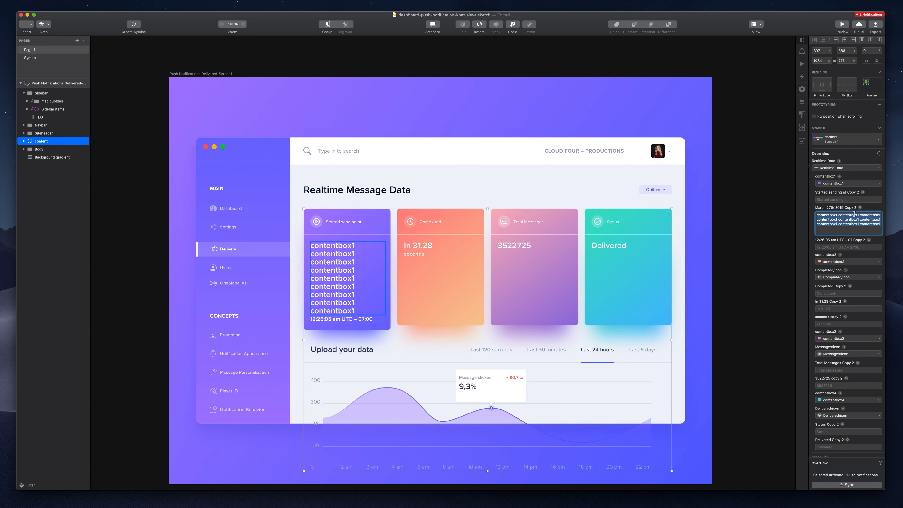
key(BackSpace)
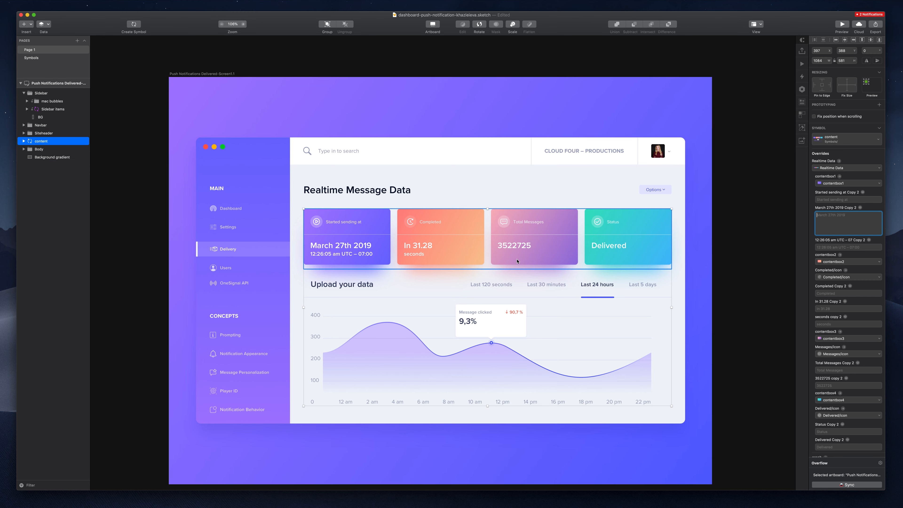
click(360, 417)
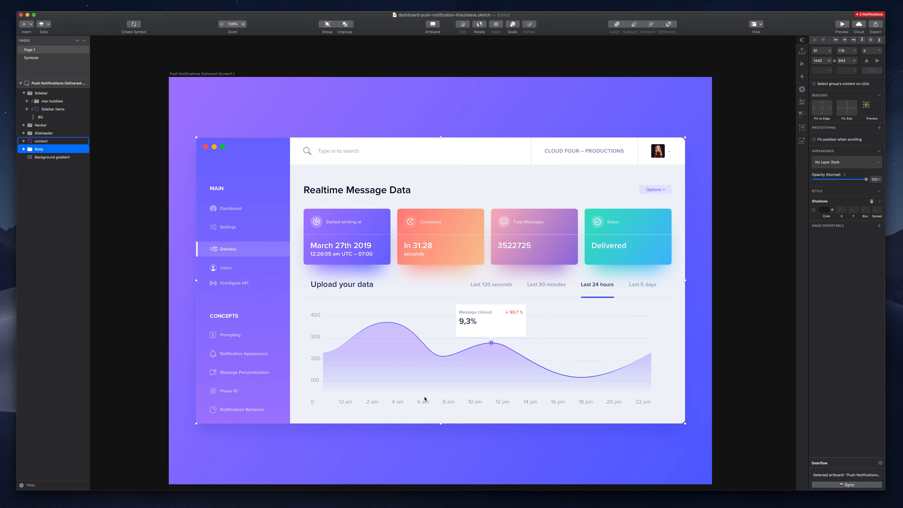
- Expand the Body group and compare the header Rectangle with the Mask layer
shift+click(61, 141)
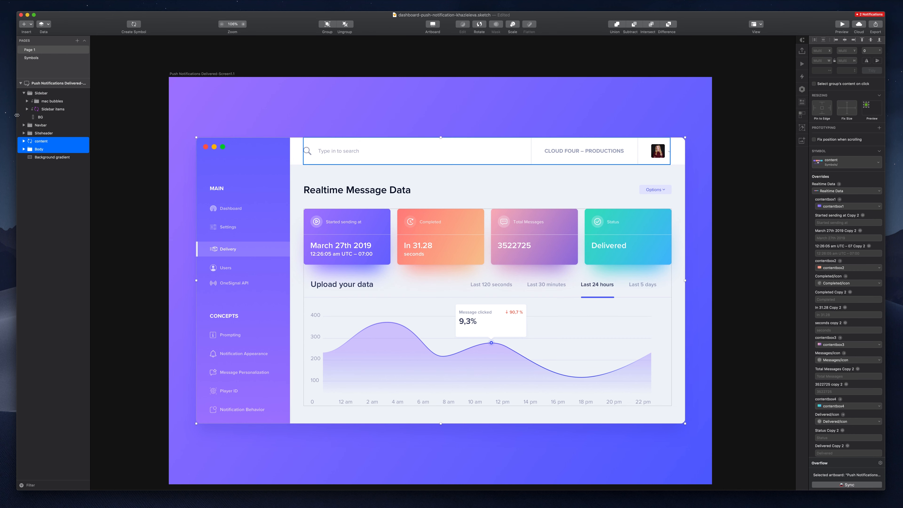
click(24, 149)
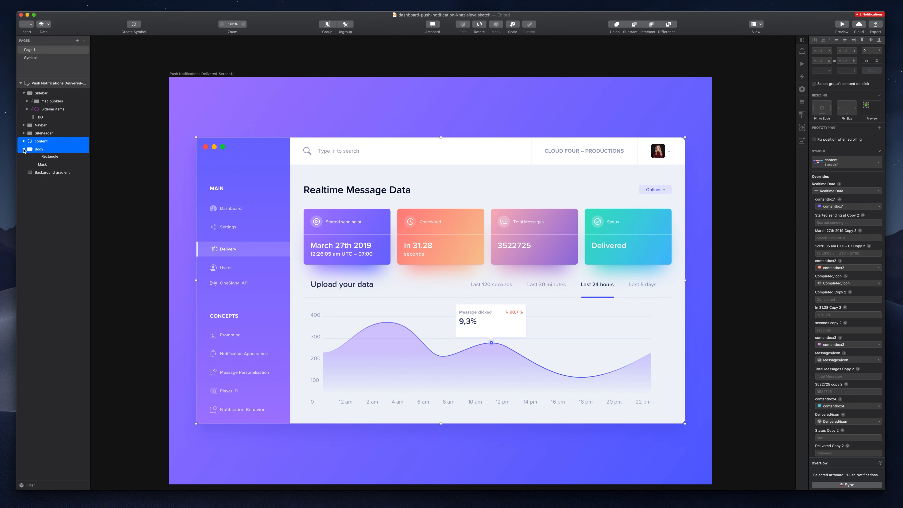
click(39, 156)
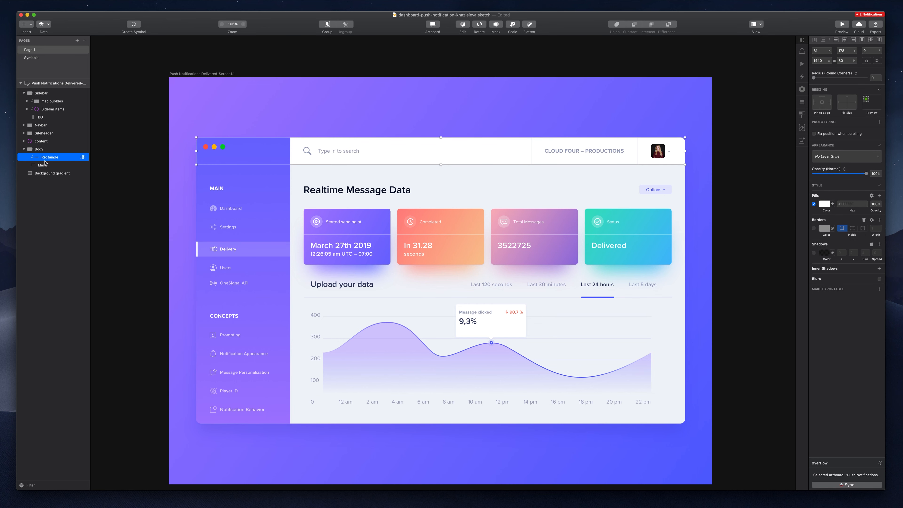
click(42, 165)
click(48, 157)
click(43, 165)
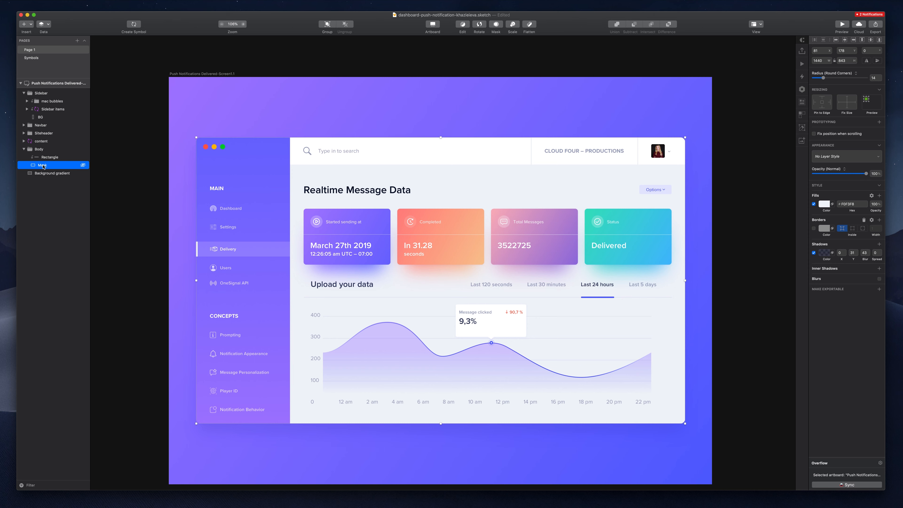
click(50, 158)
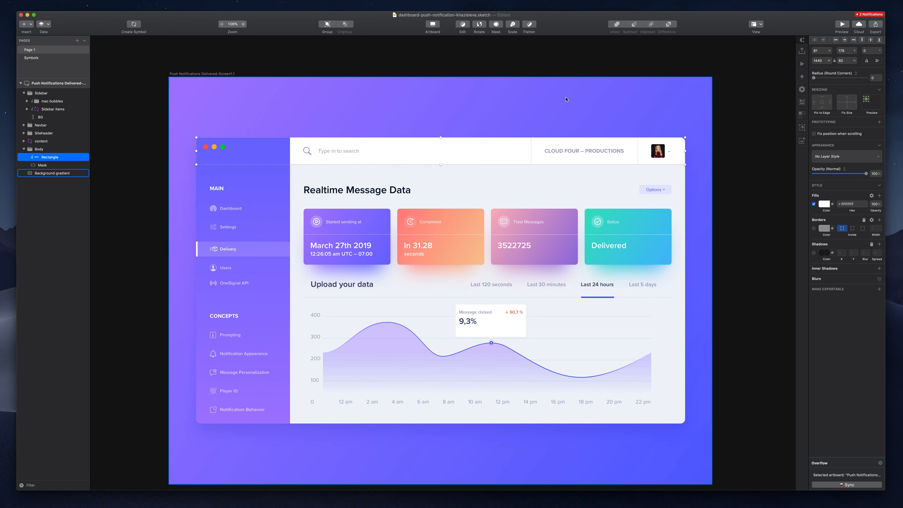
- Toggle Ignore Underlying Mask on the header Rectangle and masking on the Mask layer
right_click(42, 158)
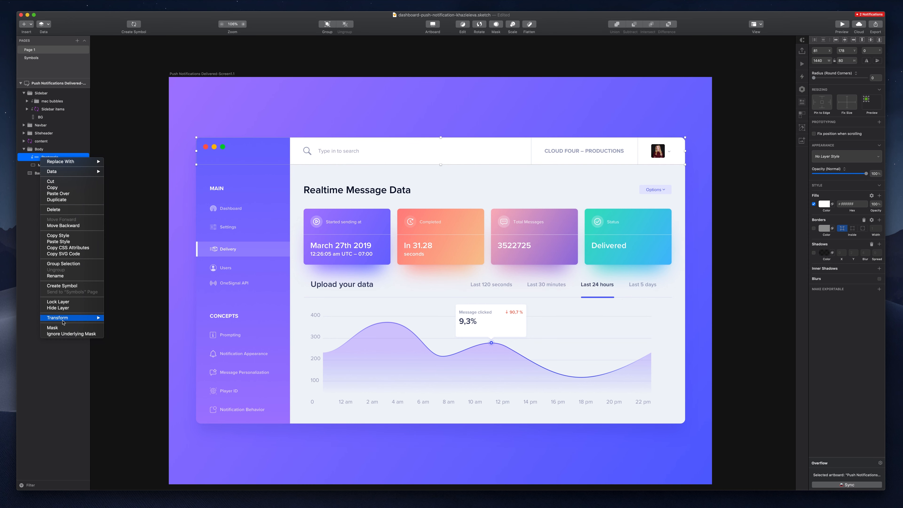
click(62, 334)
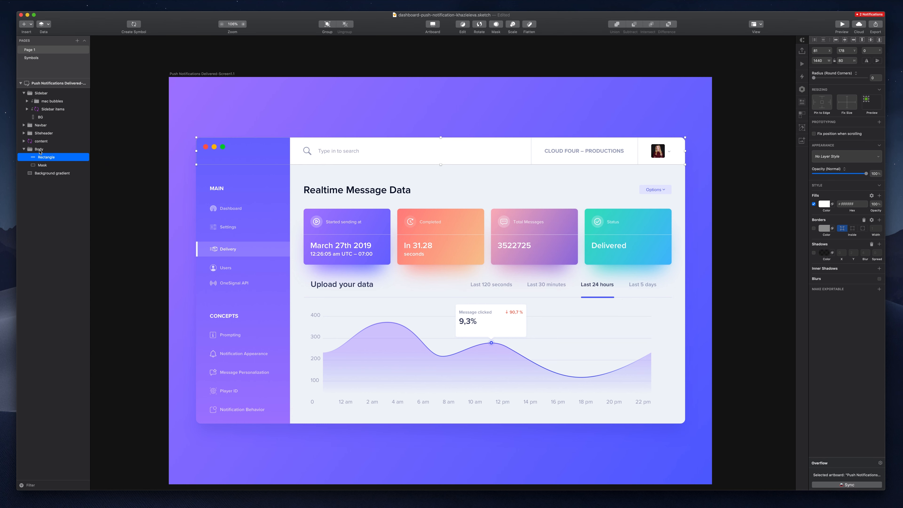
click(41, 165)
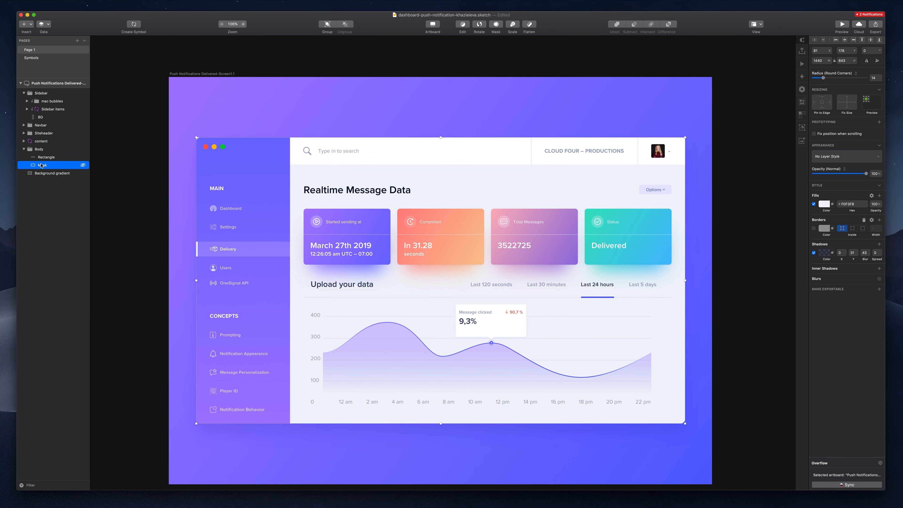
right_click(42, 165)
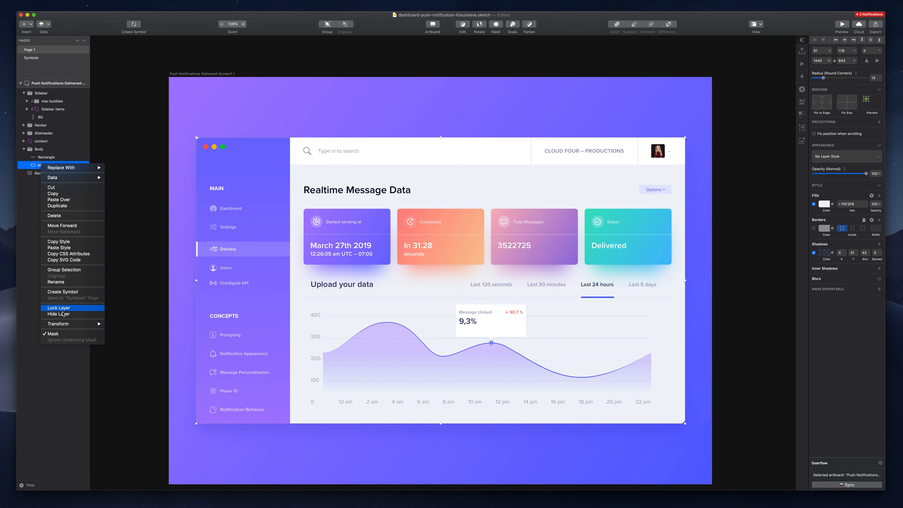
click(58, 333)
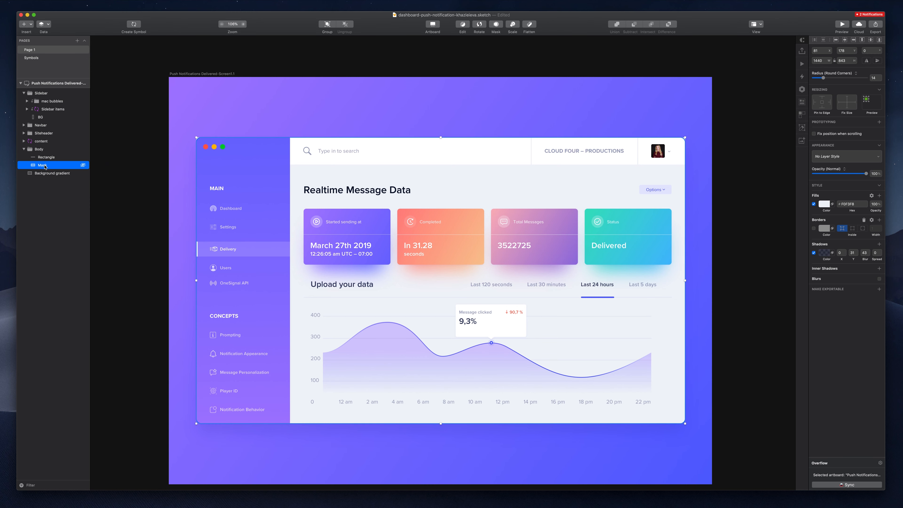
click(54, 158)
right_click(54, 159)
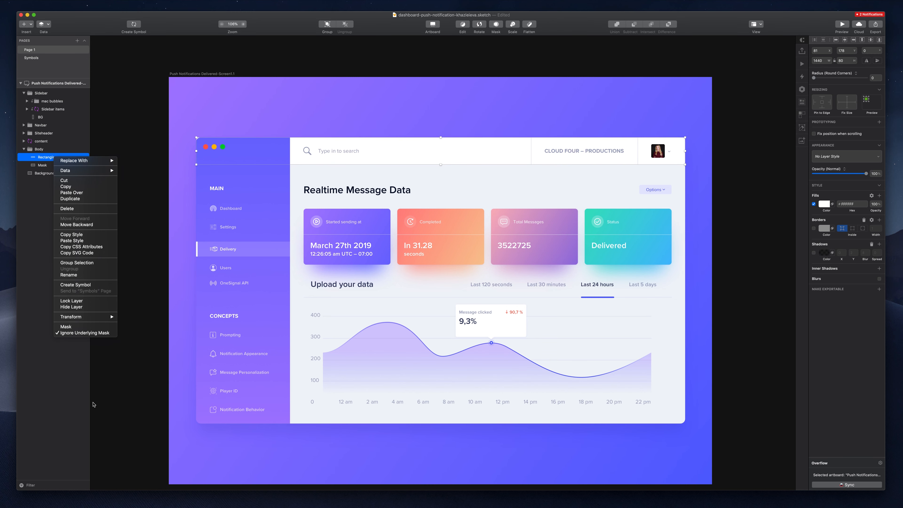
click(85, 333)
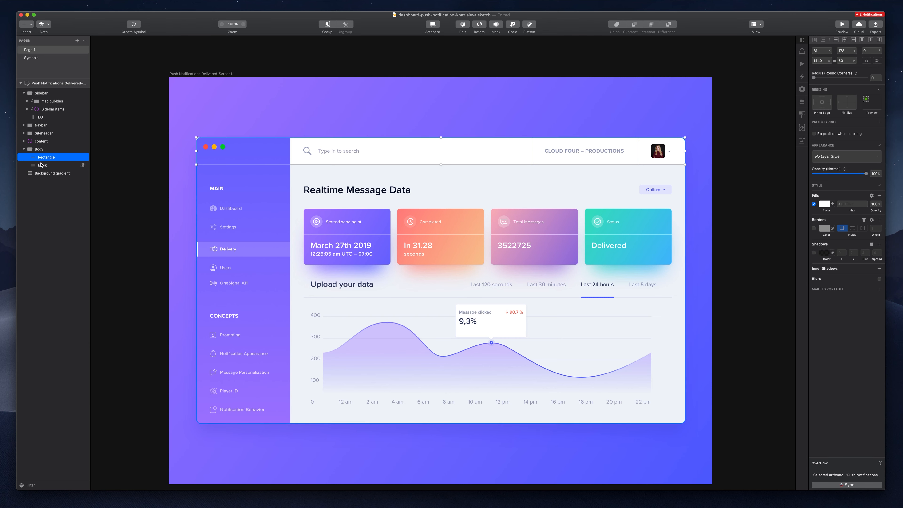
click(46, 165)
click(47, 157)
right_click(47, 156)
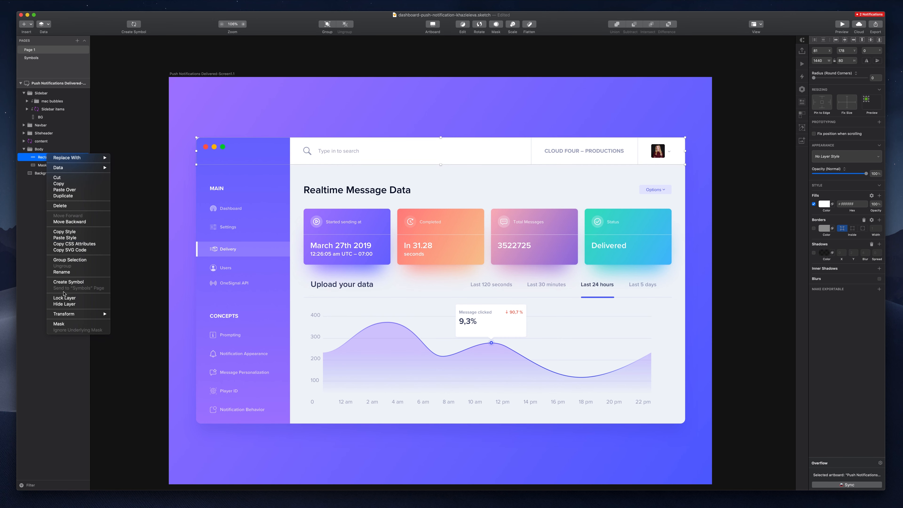
click(26, 163)
click(41, 165)
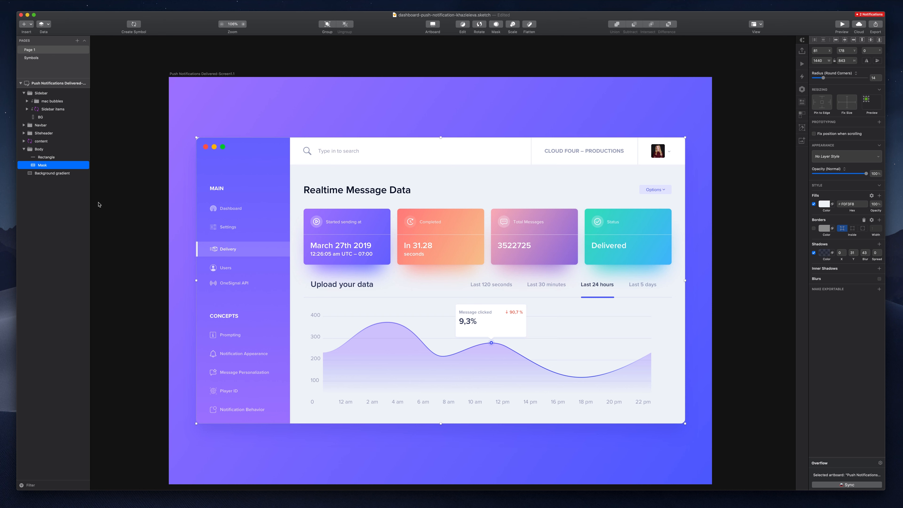
click(324, 141)
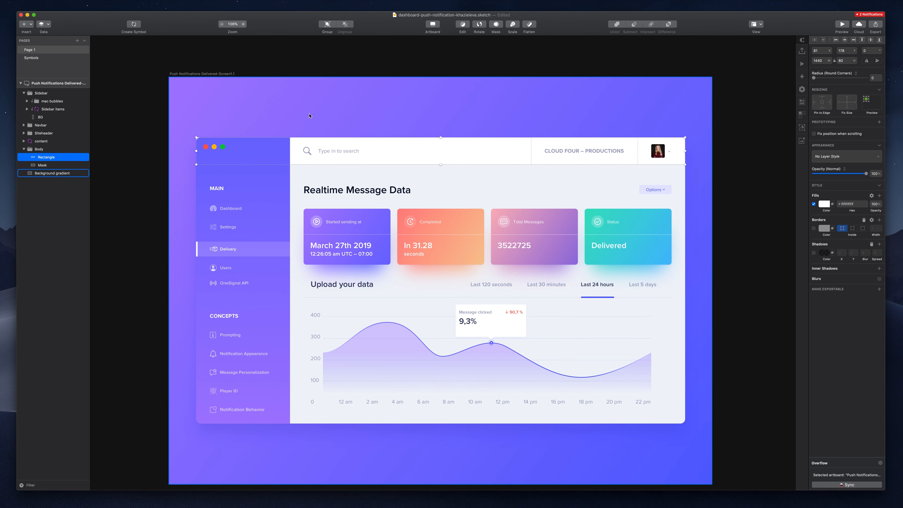
click(50, 164)
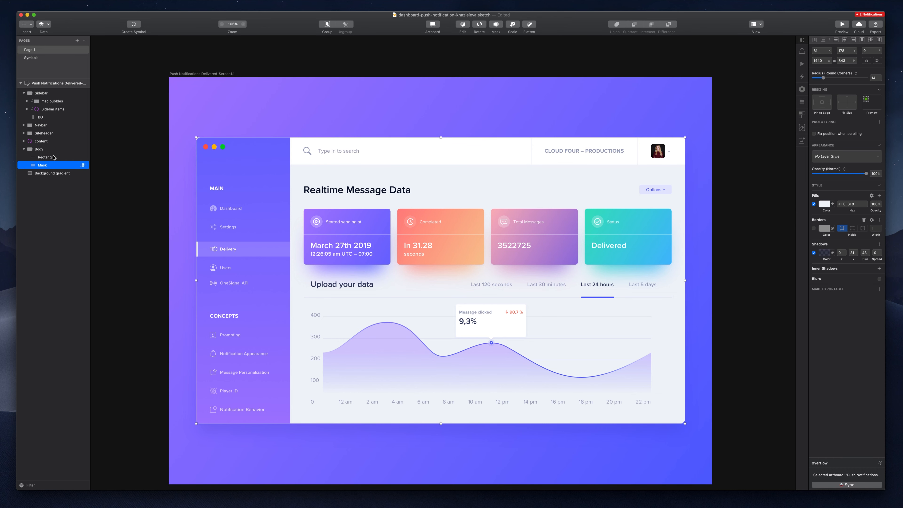
click(53, 157)
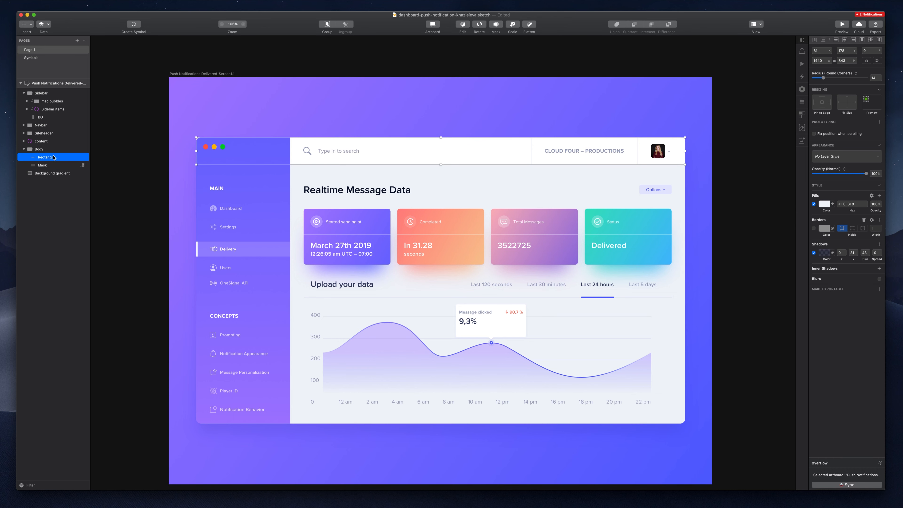
- Set the header rectangle's corner radius to 14
click(876, 80)
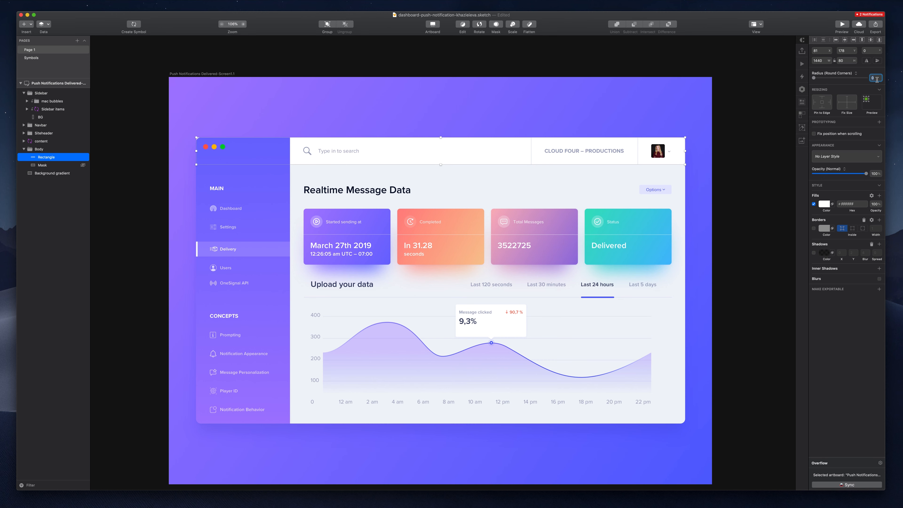
text(^)
text(4)
key(Return)
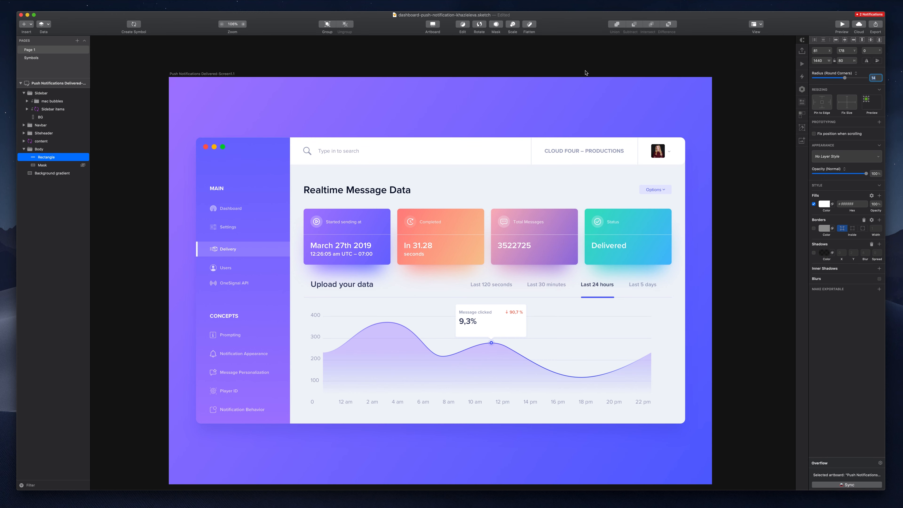
scroll(664, 143, up, 5)
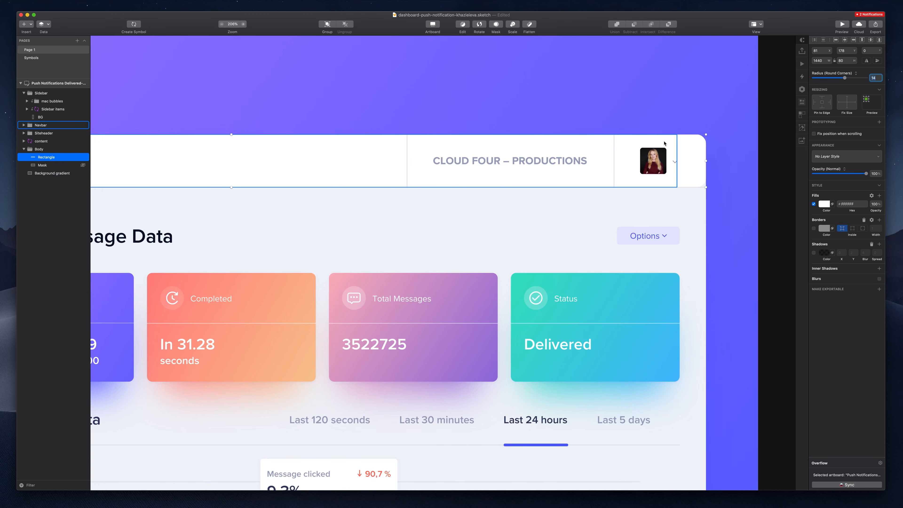
scroll(664, 143, right, 2)
- Set the header rectangle's bottom-right corner point radius to 0
double_click(673, 150)
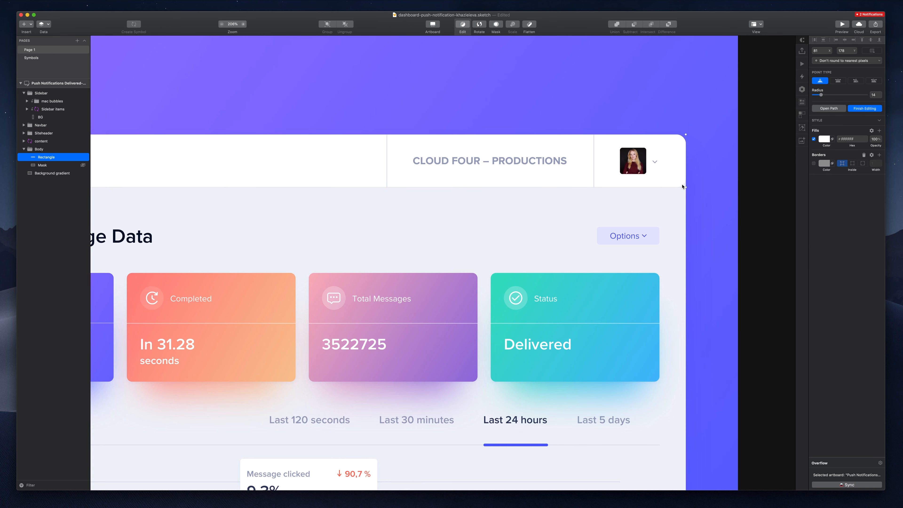
scroll(669, 163, left, 1)
click(695, 191)
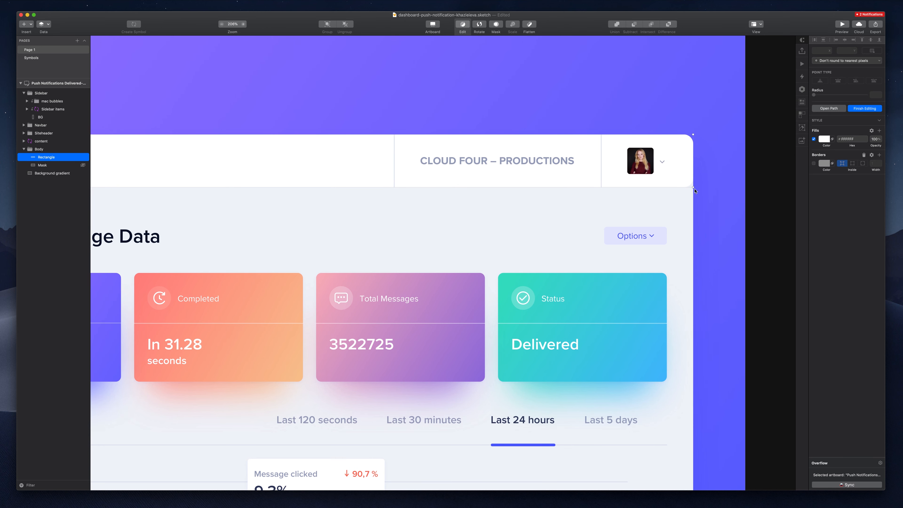
click(693, 187)
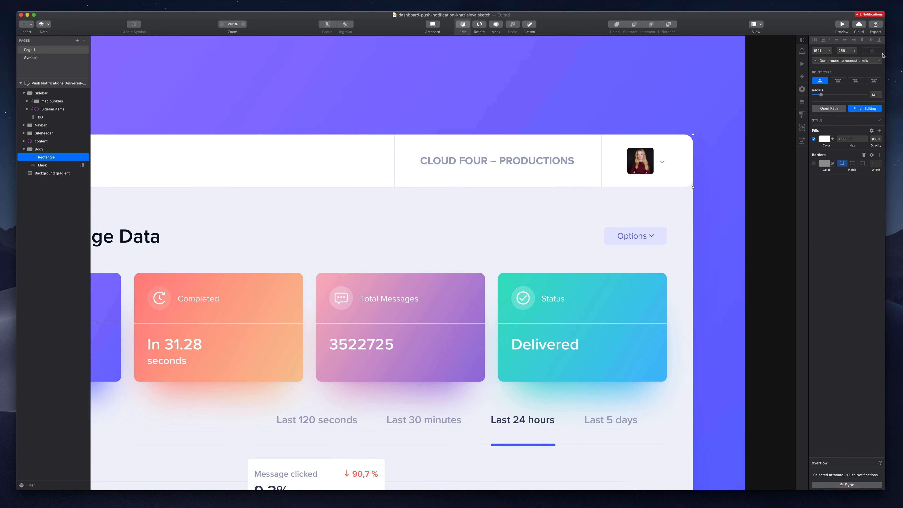
double_click(874, 95)
text(0)
scroll(485, 111, left, 10)
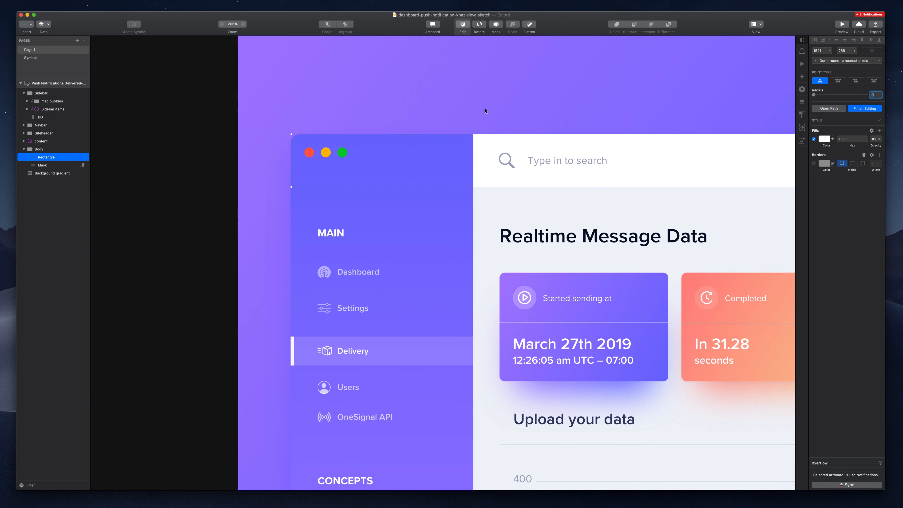